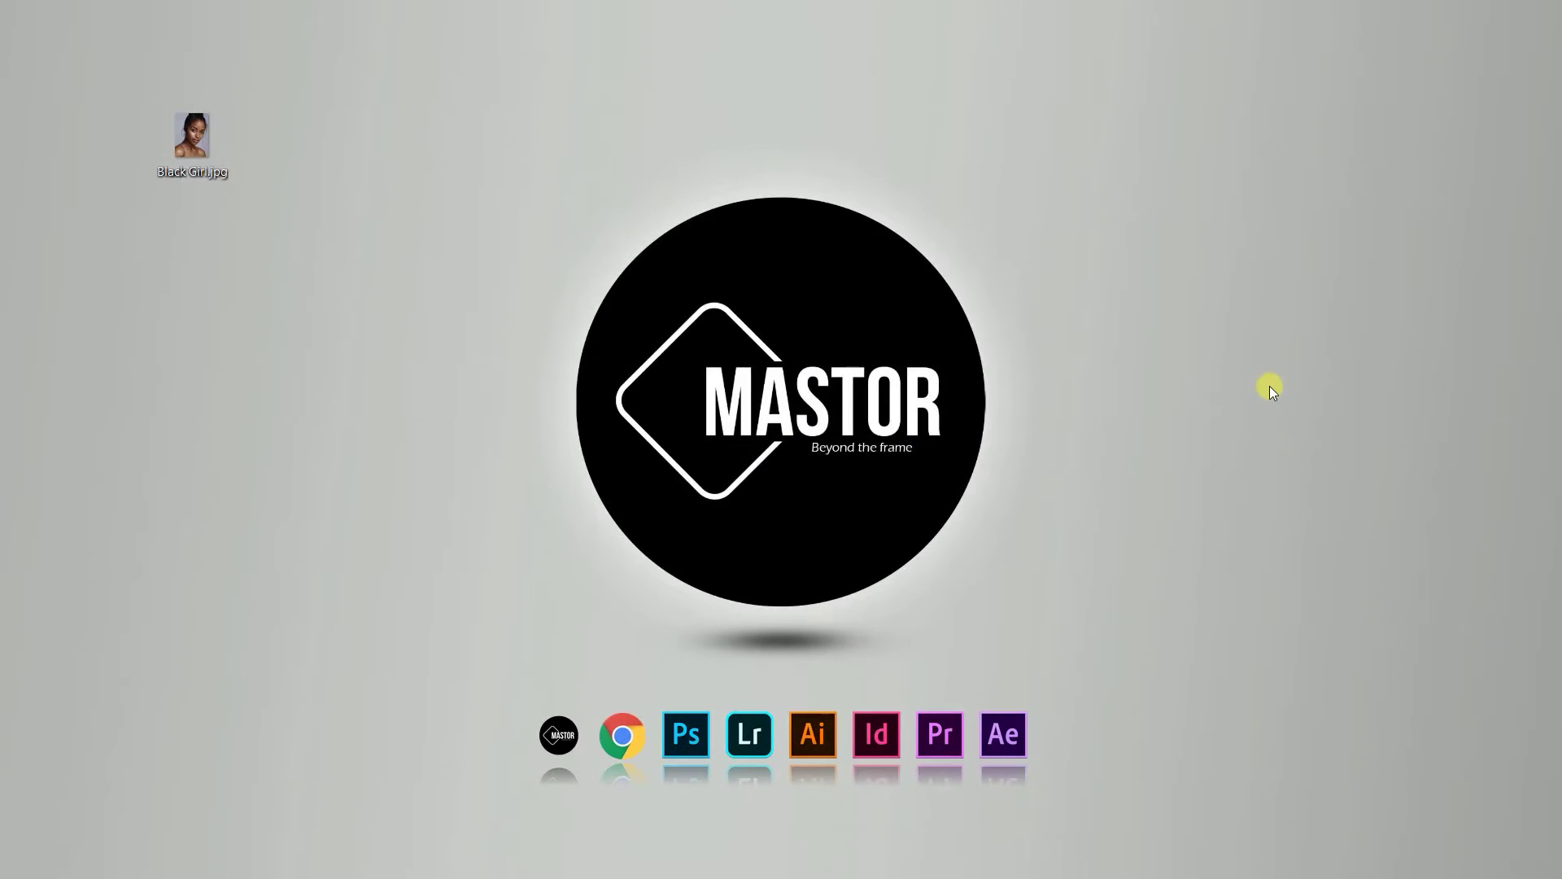
Open Black Girl.jpg in Photoshop and duplicate the Background into Layer 1
drag(167, 119, 692, 729)
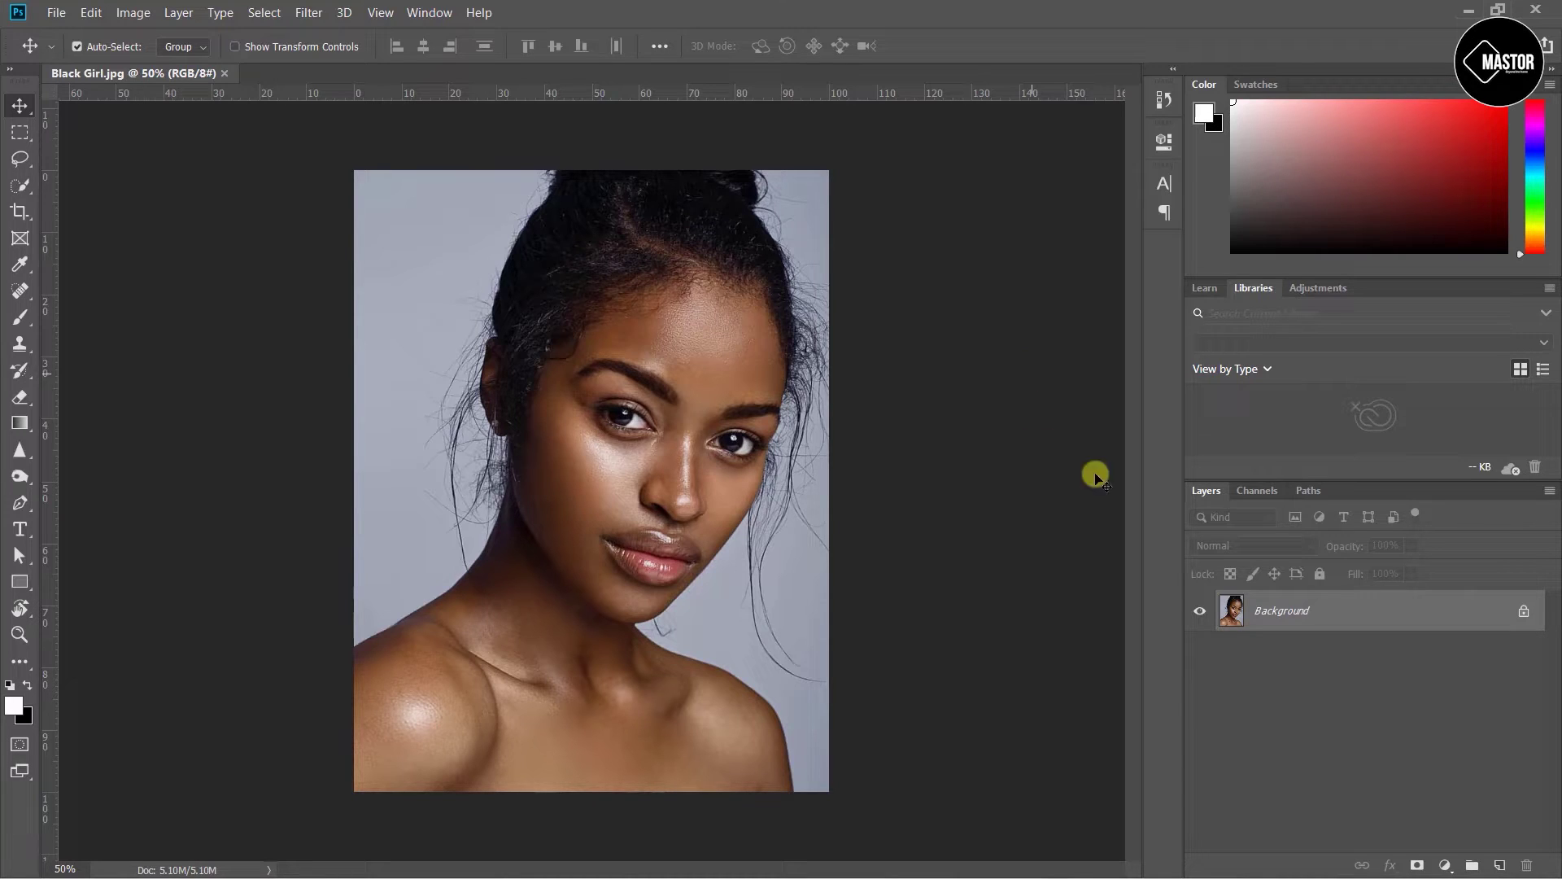
key(ctrl+j)
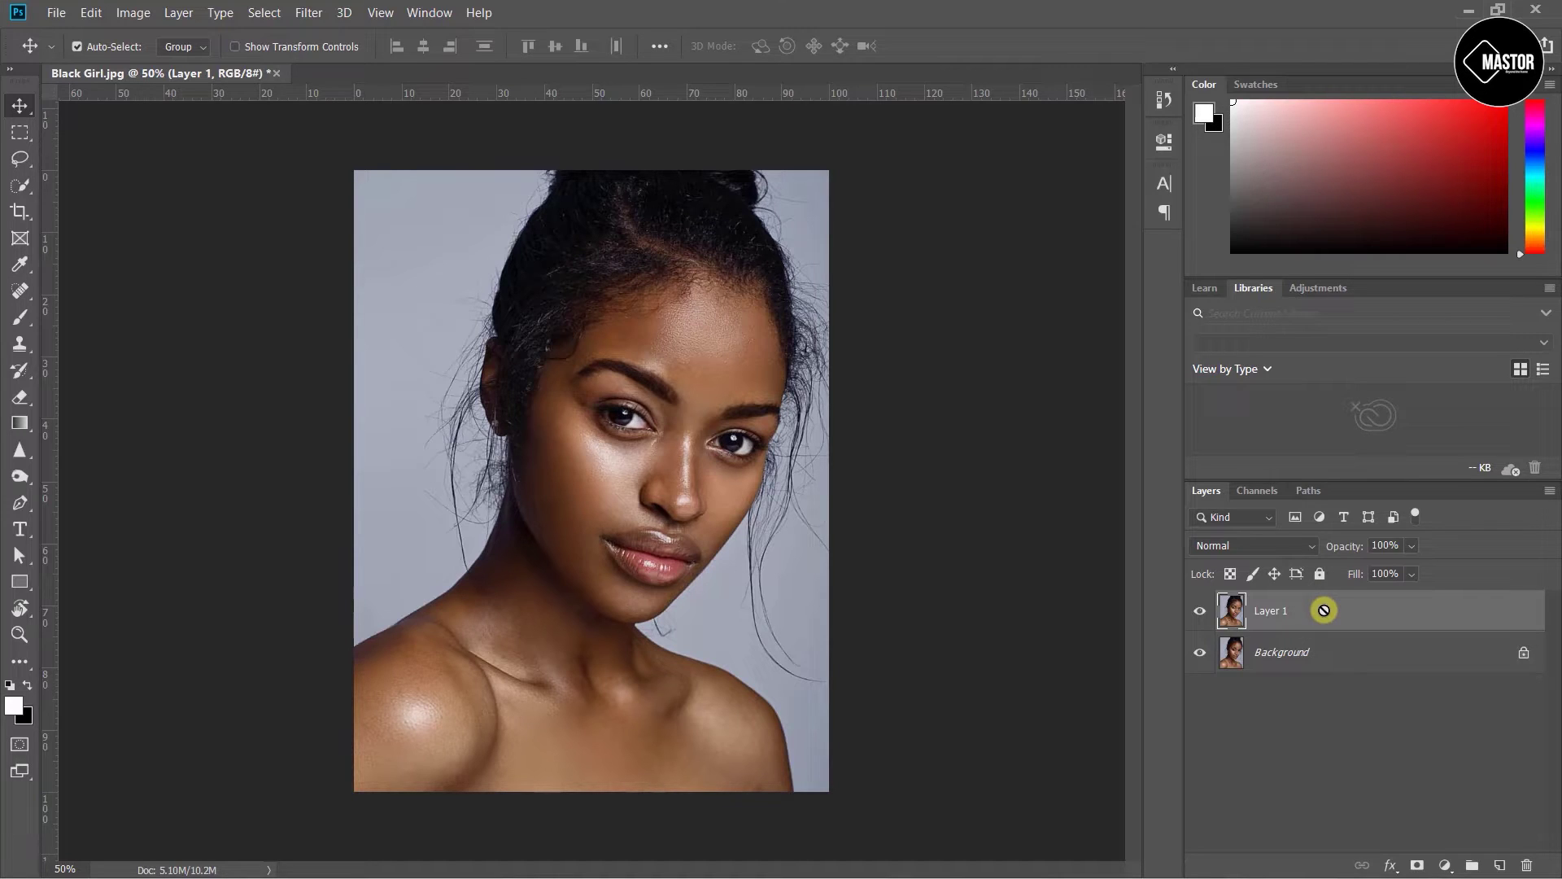
click(26, 183)
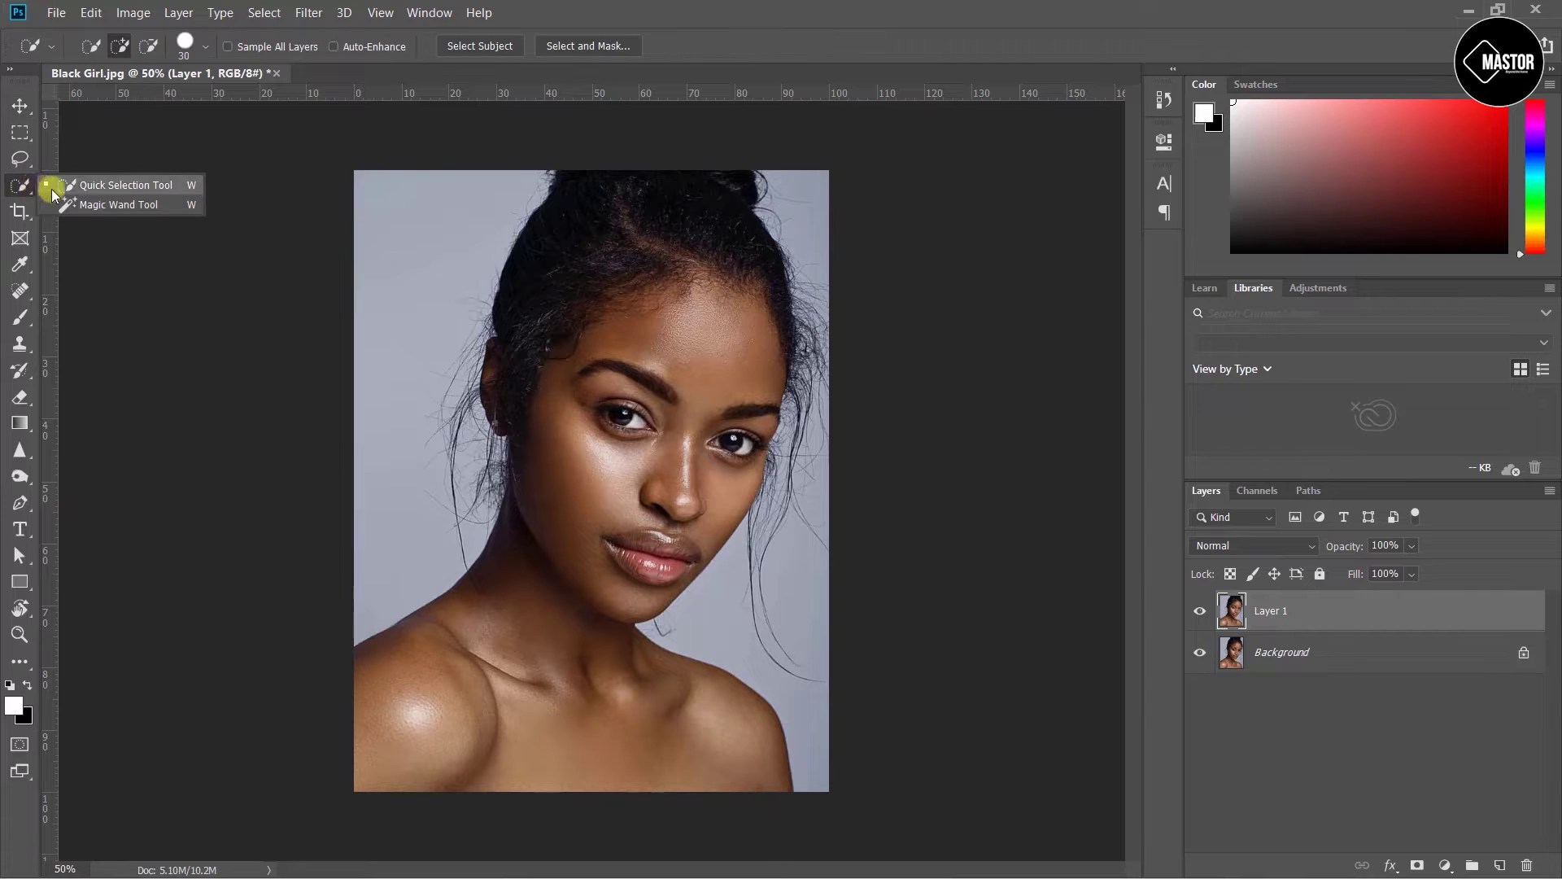
Quick-select the woman from shoulders to hair on Layer 1, then open Curves
click(74, 182)
mouse_move(380, 734)
mouse_down()
mouse_move(426, 768)
mouse_move(700, 795)
mouse_move(505, 649)
mouse_move(742, 352)
mouse_move(637, 390)
mouse_move(621, 223)
mouse_move(730, 332)
mouse_move(761, 285)
mouse_up()
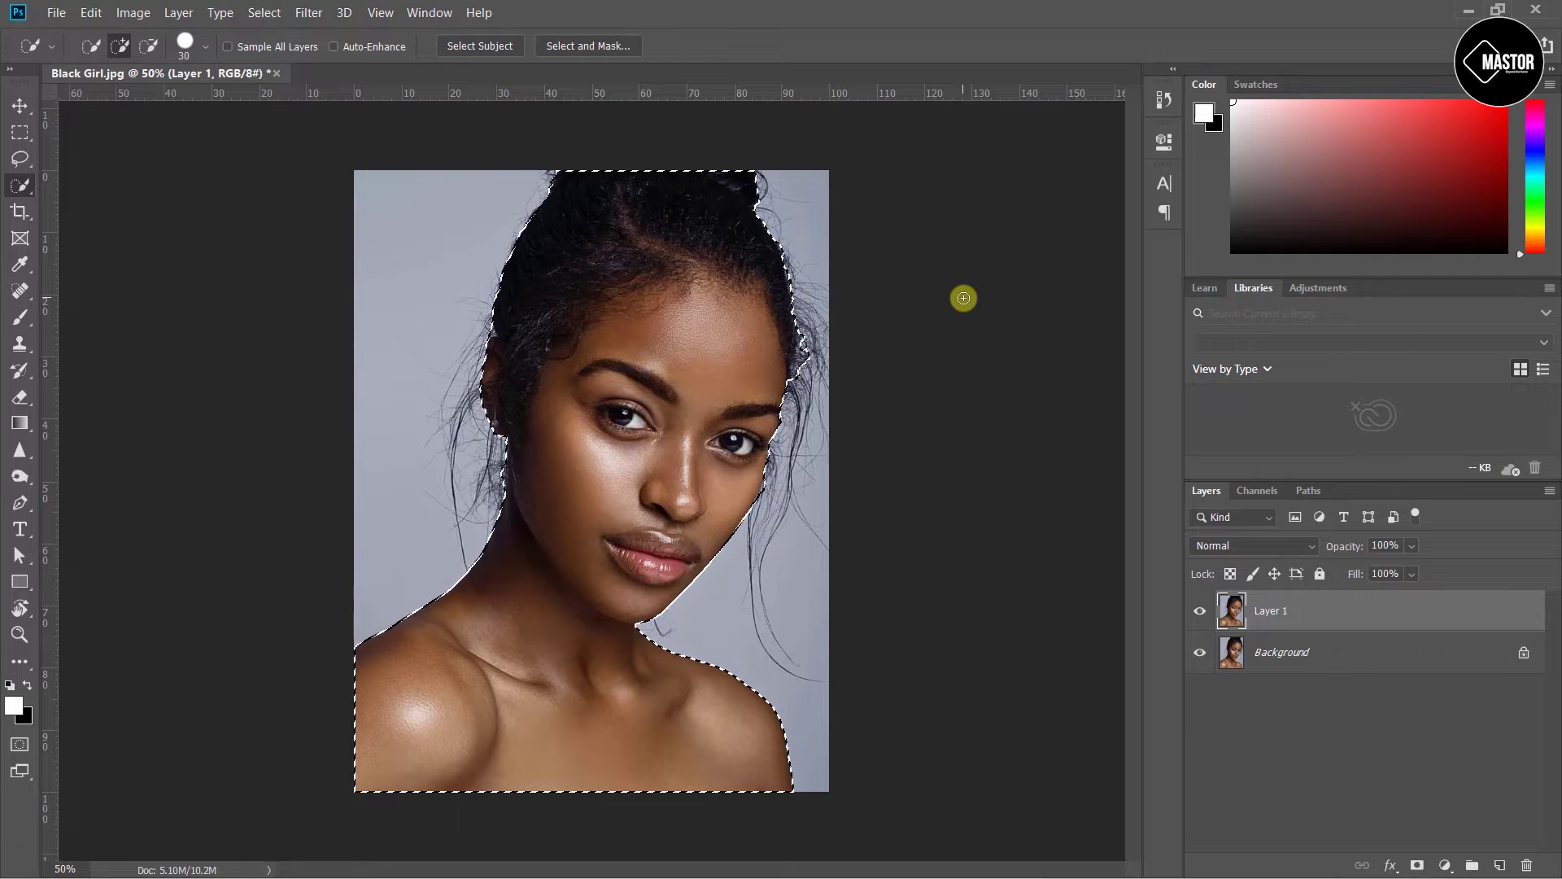
key(v)
click(132, 12)
mouse_move(162, 61)
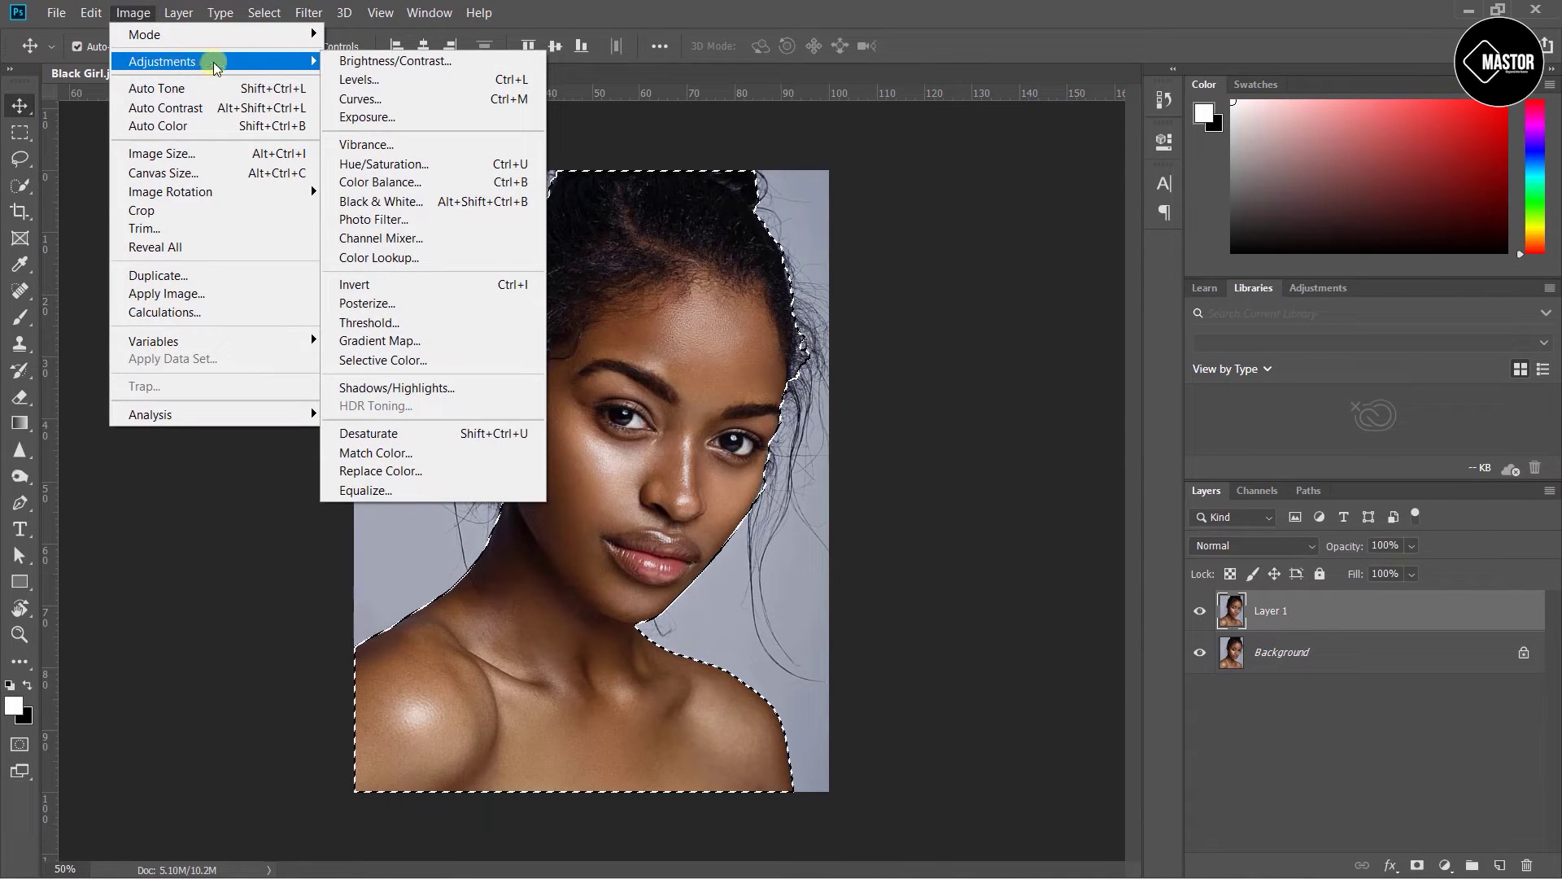
click(394, 100)
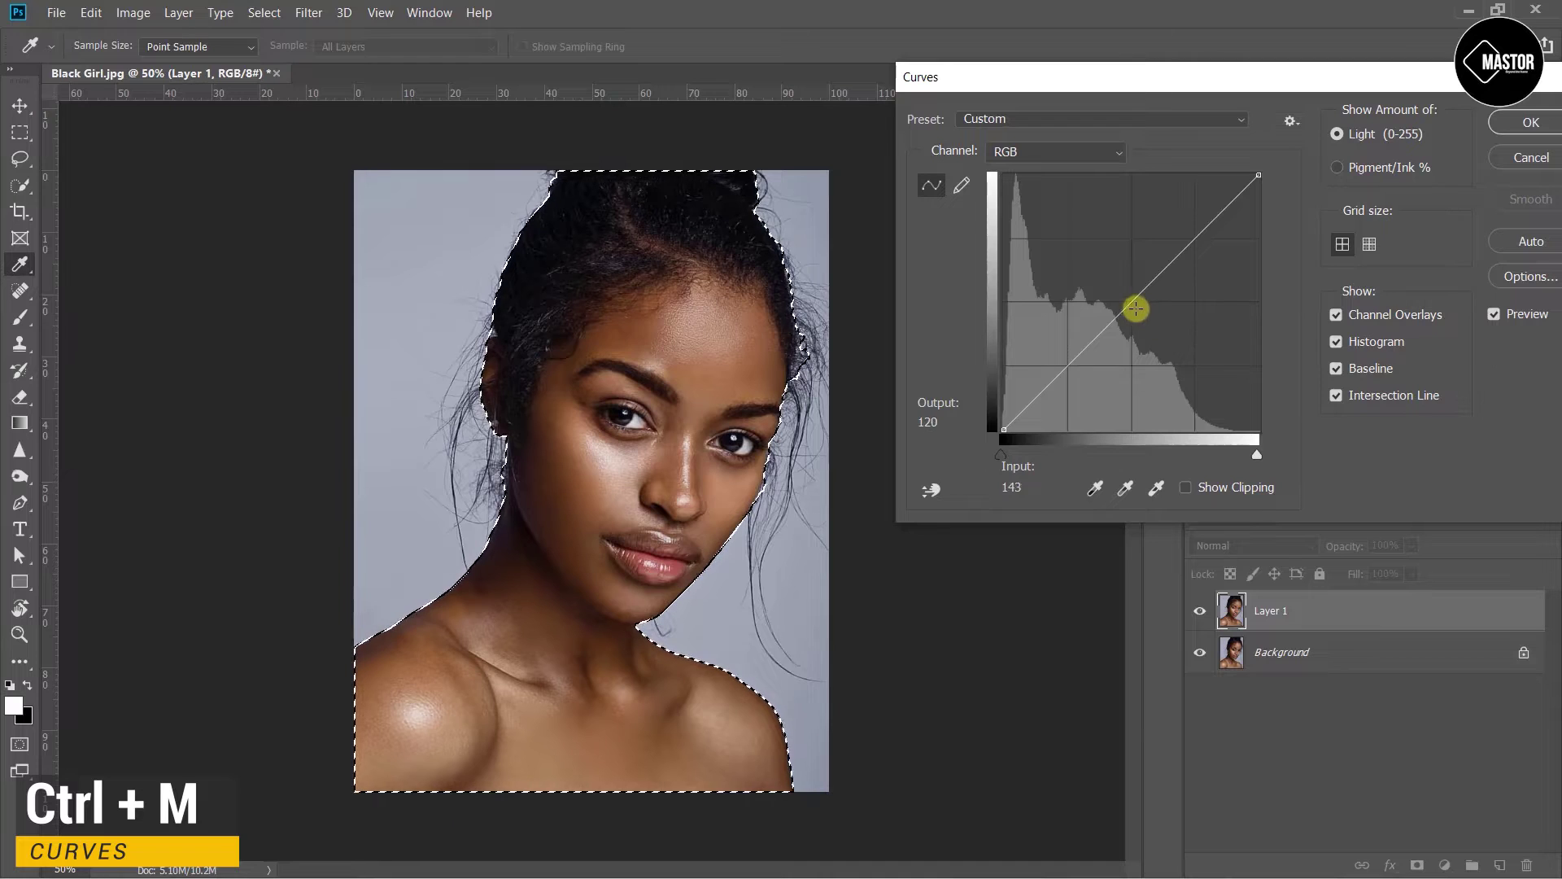
Brighten the selected figure with a Curves point raised to input 91, output 142
click(1126, 307)
drag(1127, 308, 1111, 294)
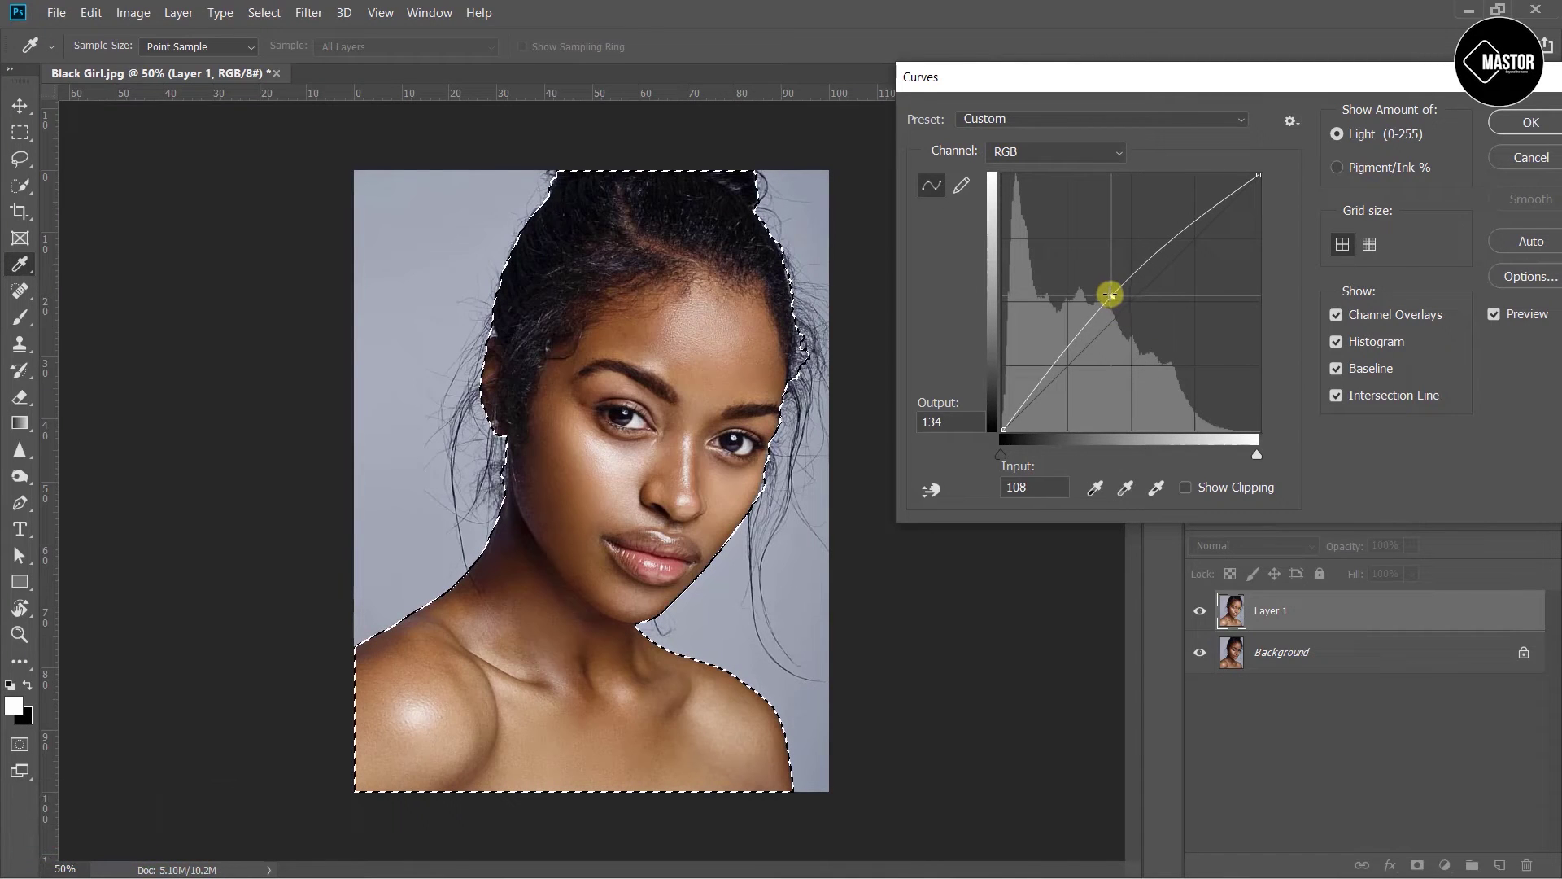
drag(1112, 295, 1094, 286)
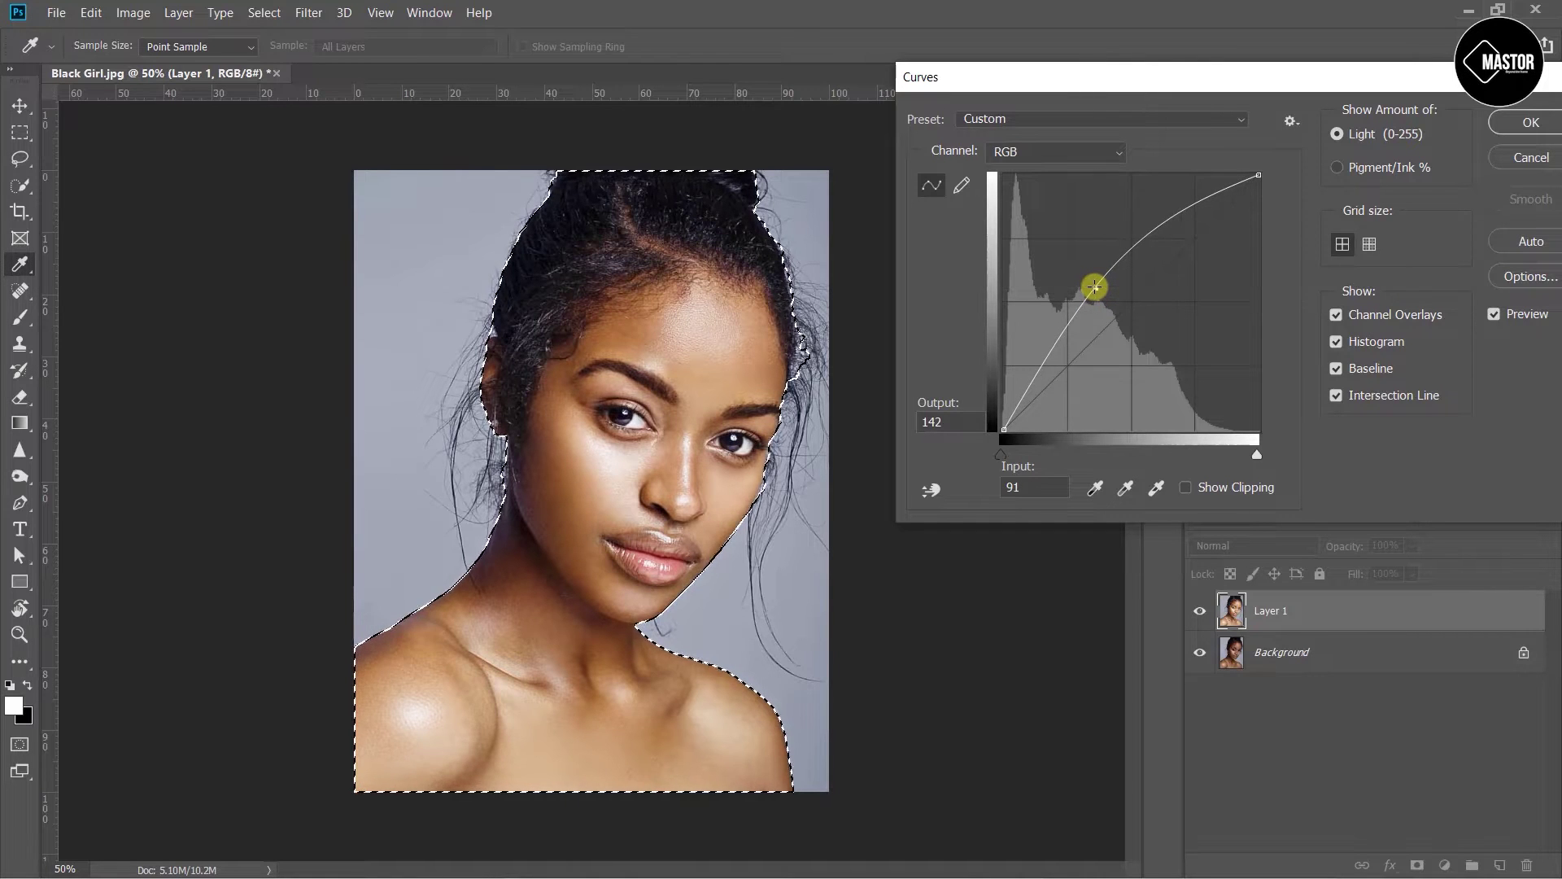
click(1523, 123)
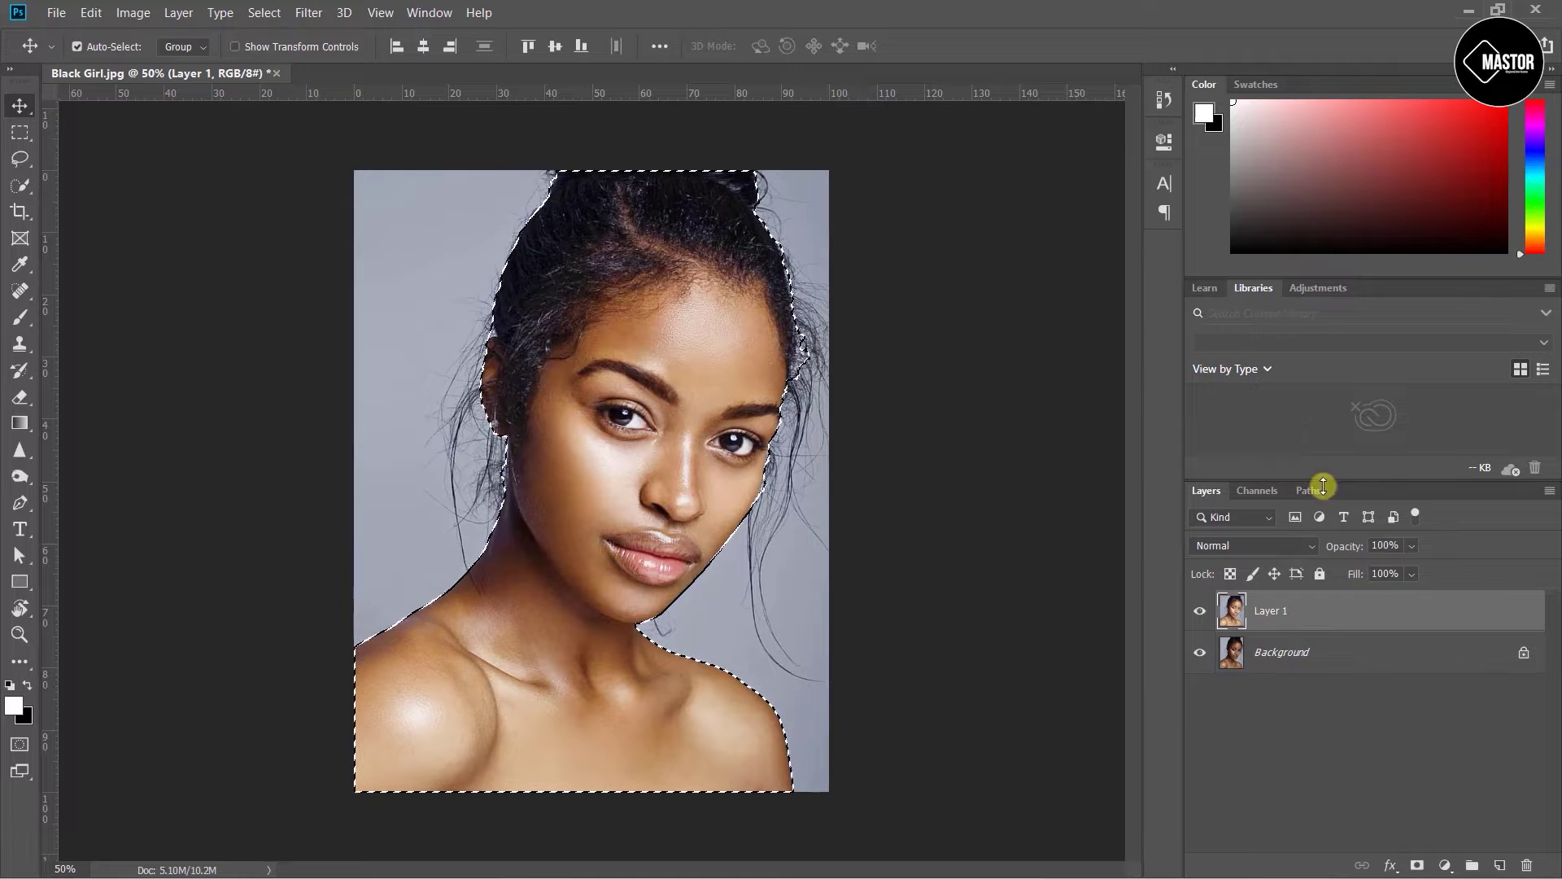
Add a Solid Color fill layer in cream ffe5b4 masked to the selected figure
click(1447, 866)
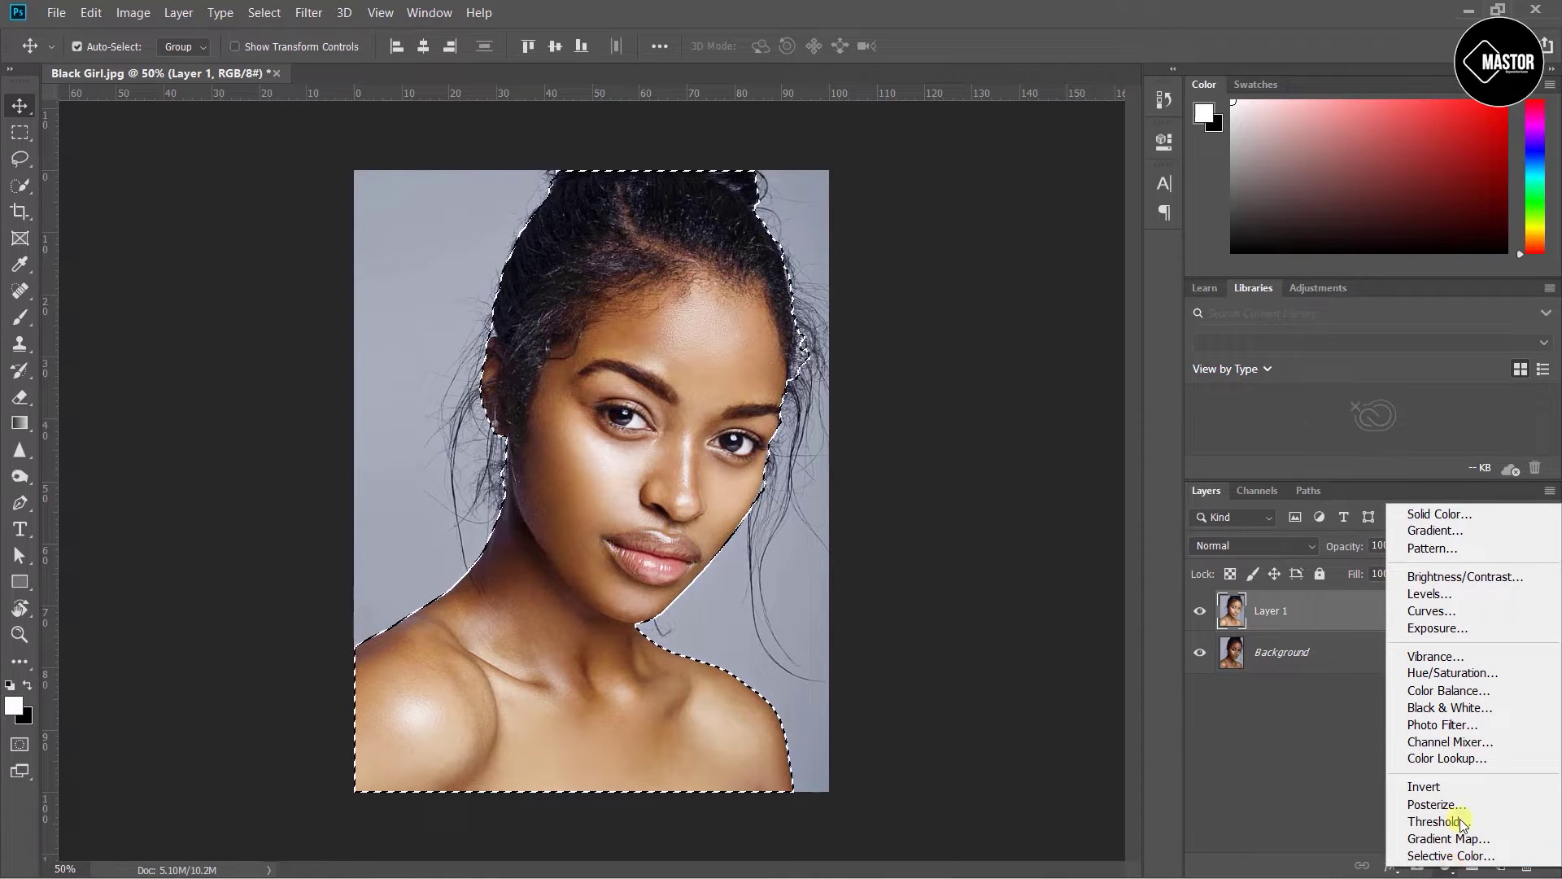
click(1448, 517)
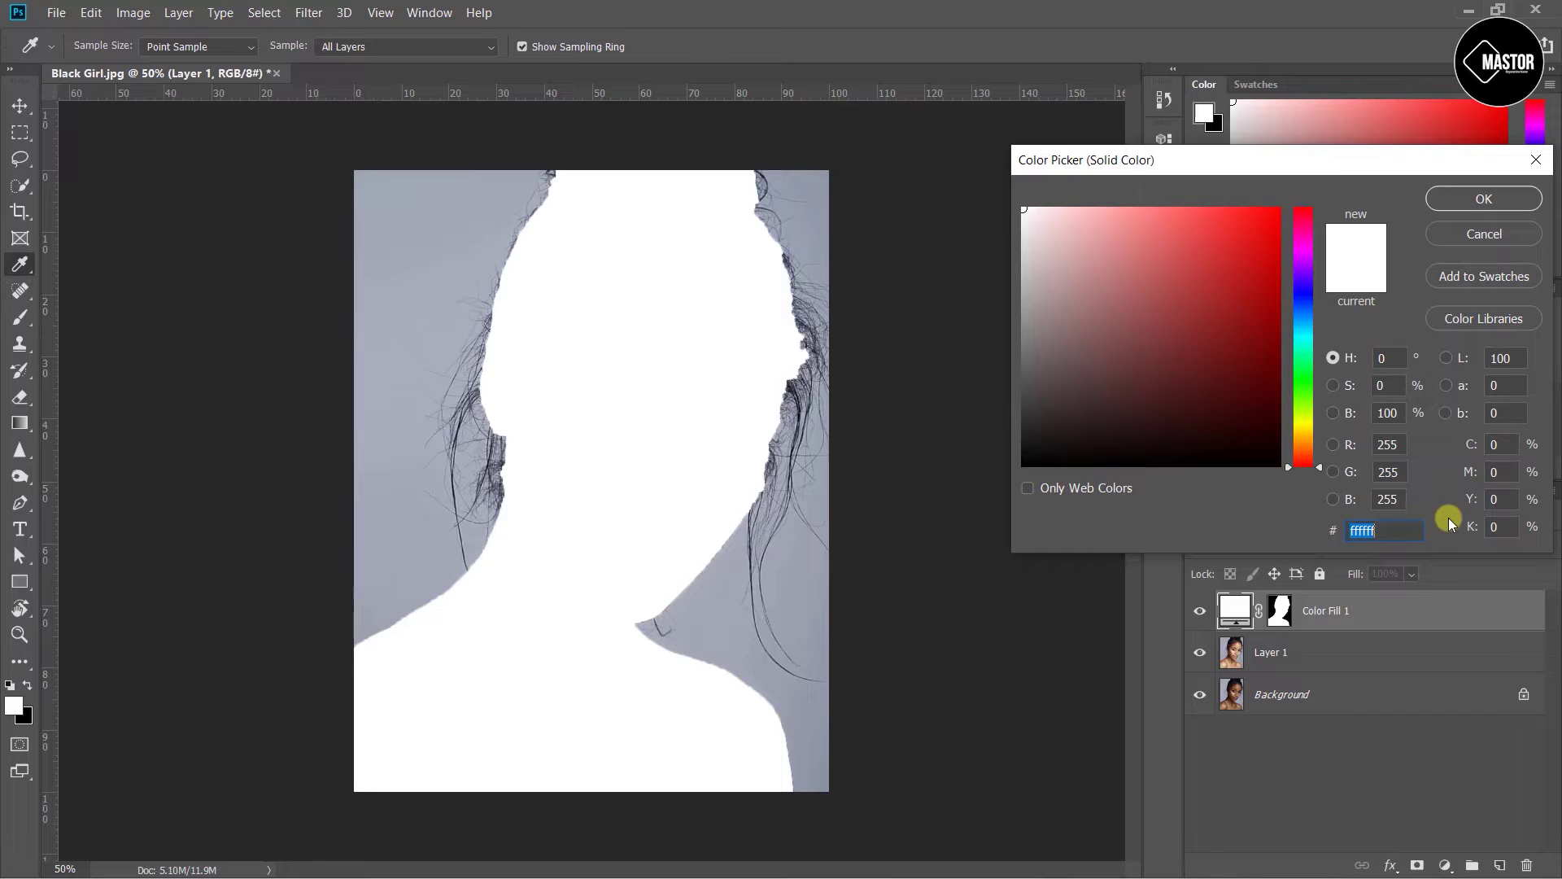
click(1301, 431)
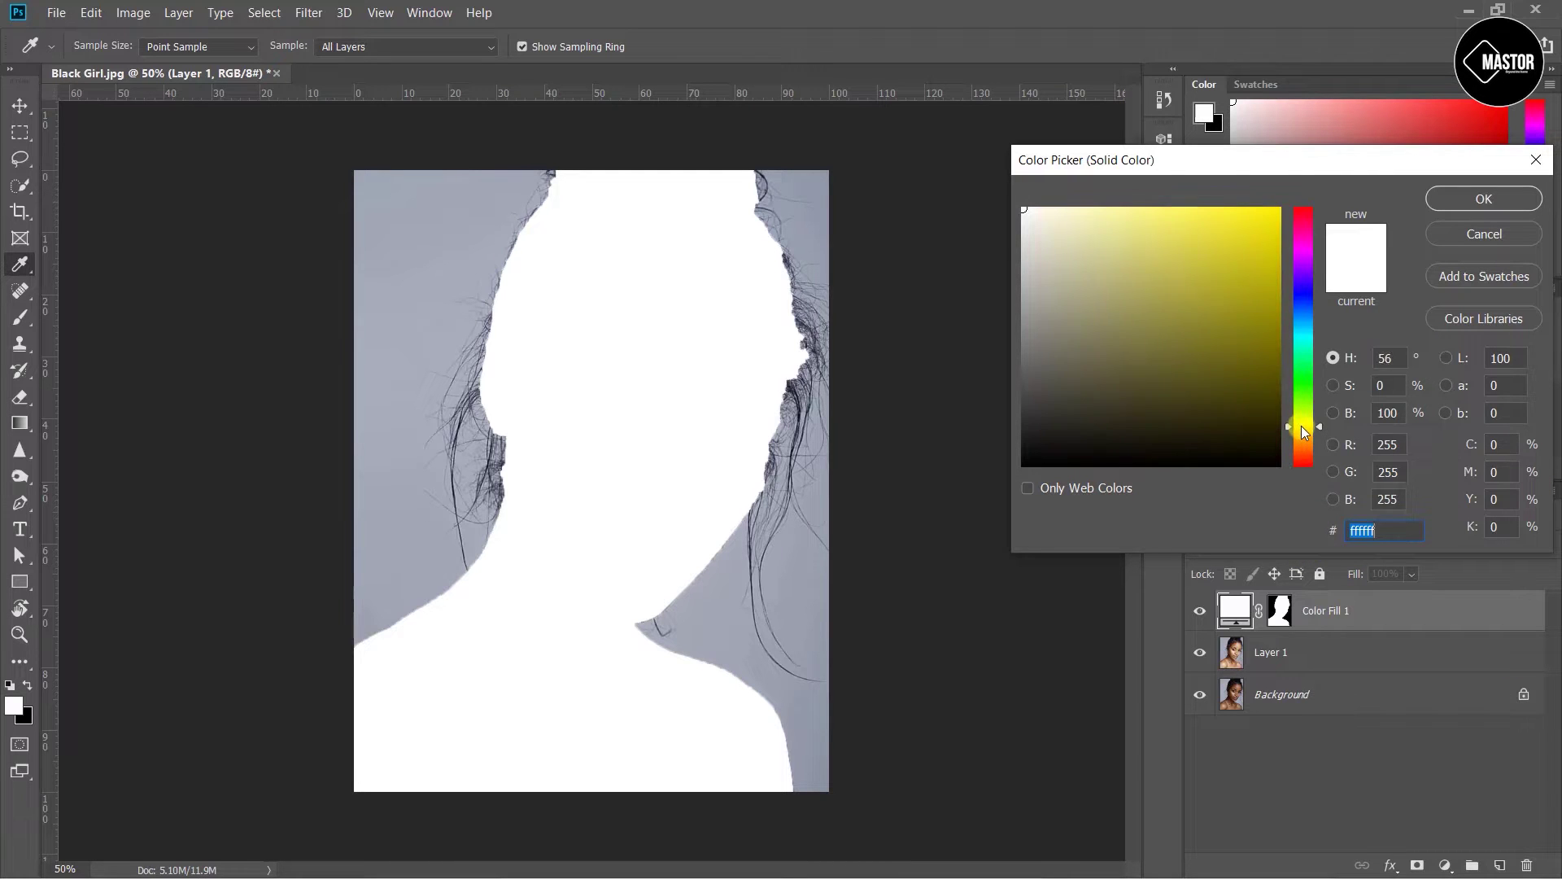
drag(1301, 422, 1304, 438)
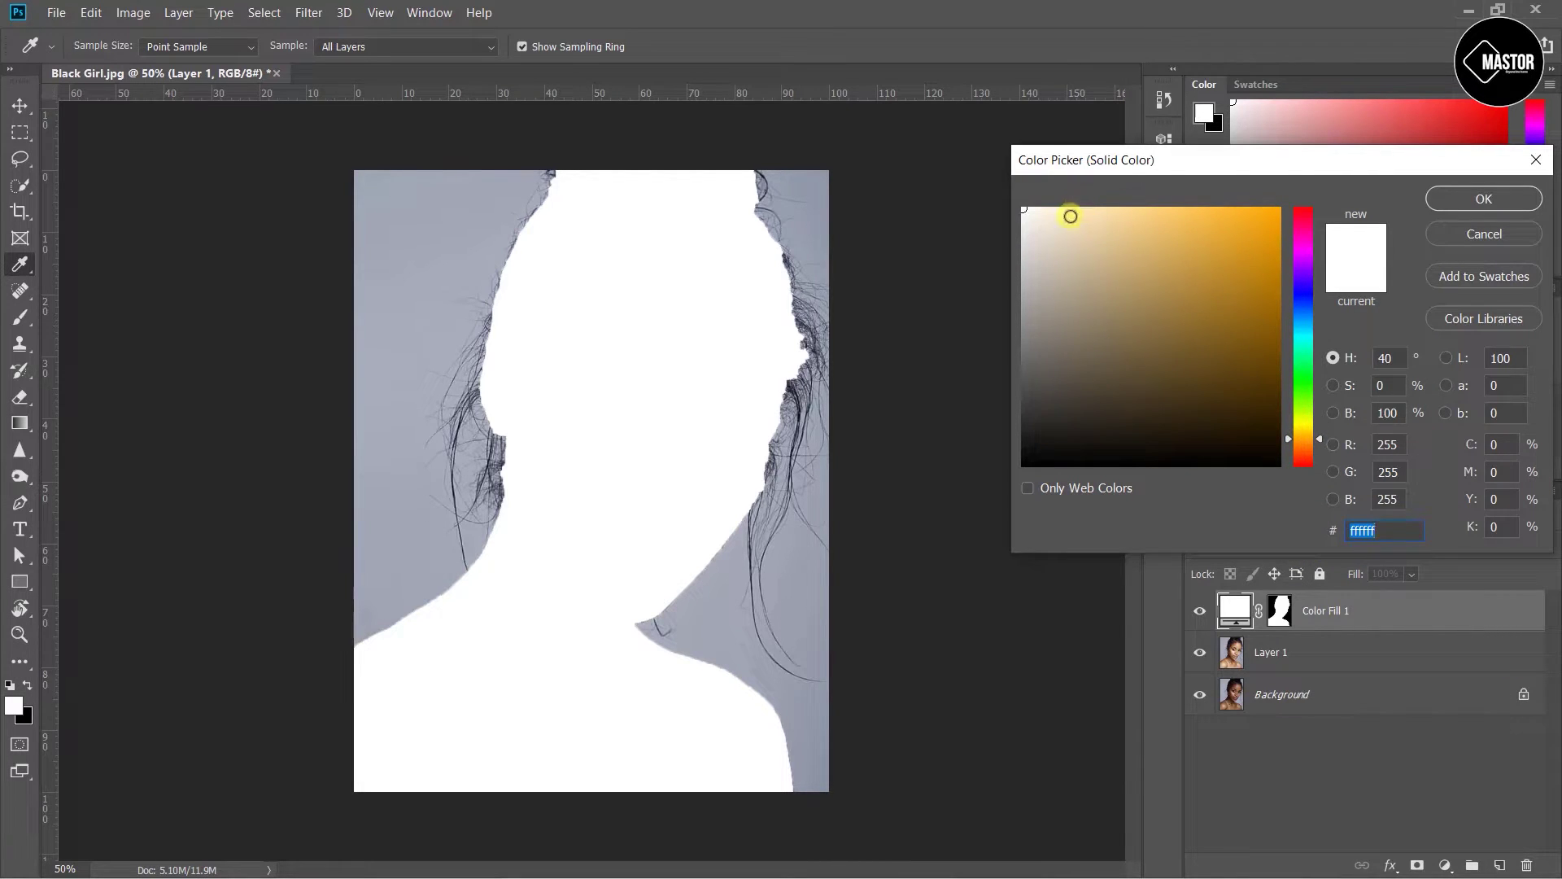
drag(1071, 216, 1103, 206)
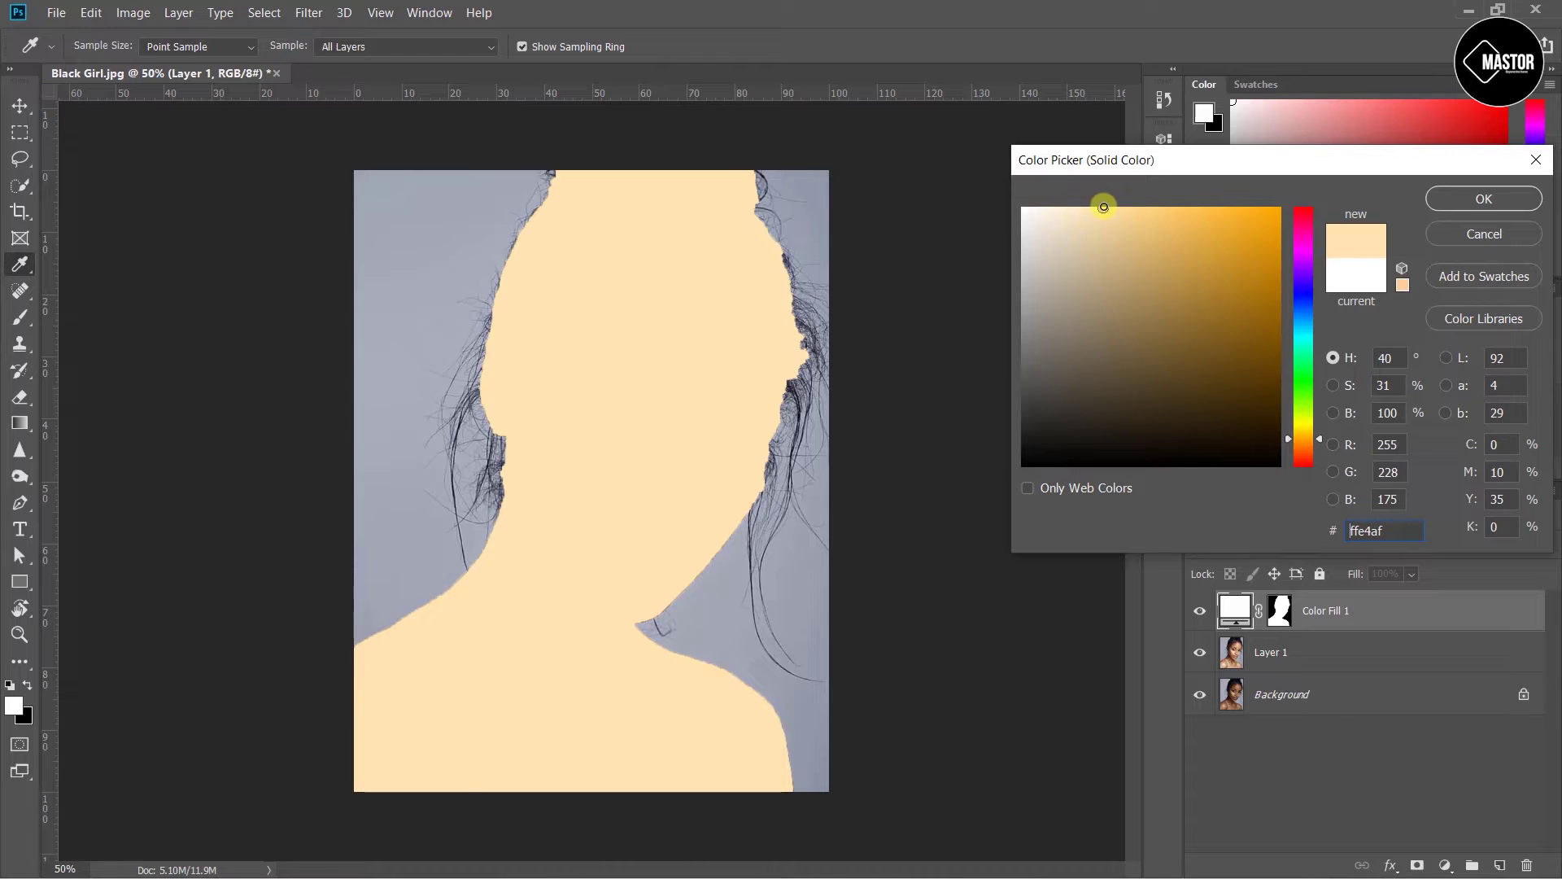
drag(1103, 207, 1099, 208)
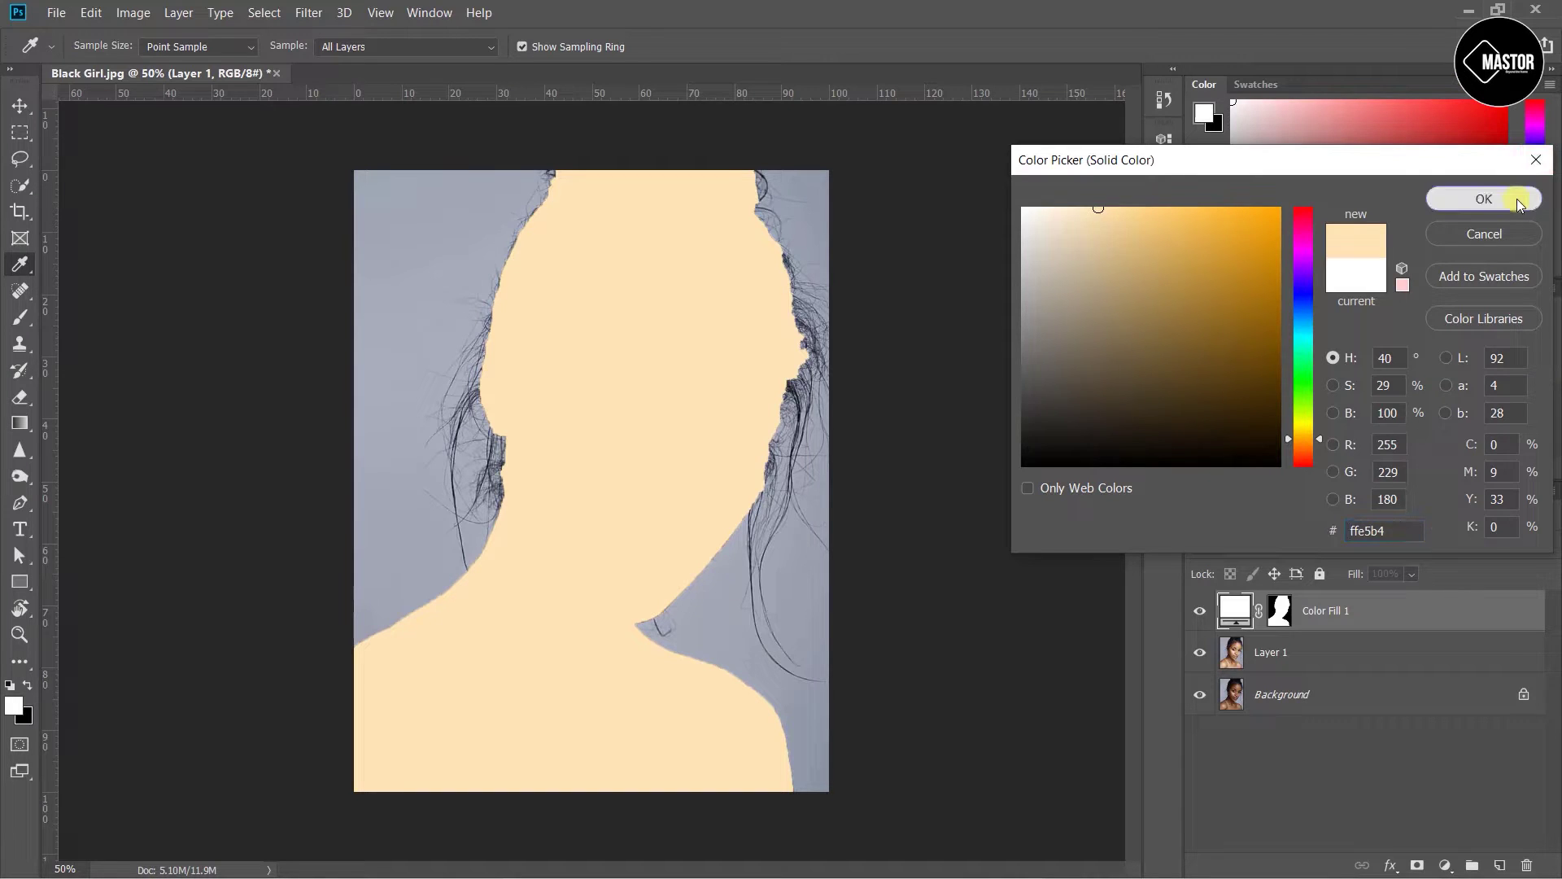
click(1484, 198)
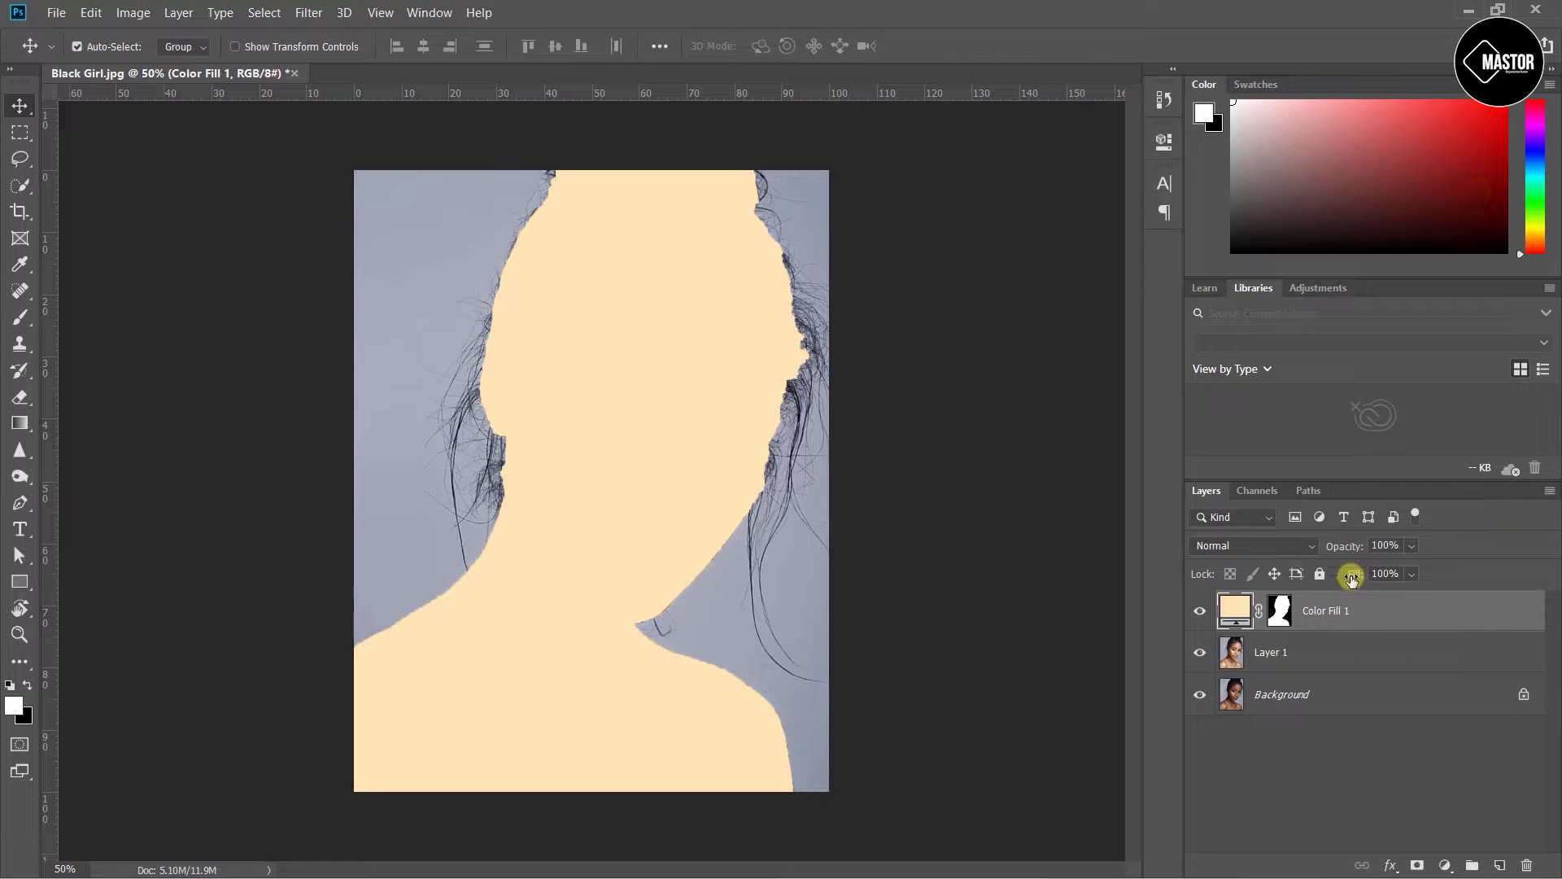
Set Color Fill 1 to Soft Light blend mode and target its layer mask
click(1310, 546)
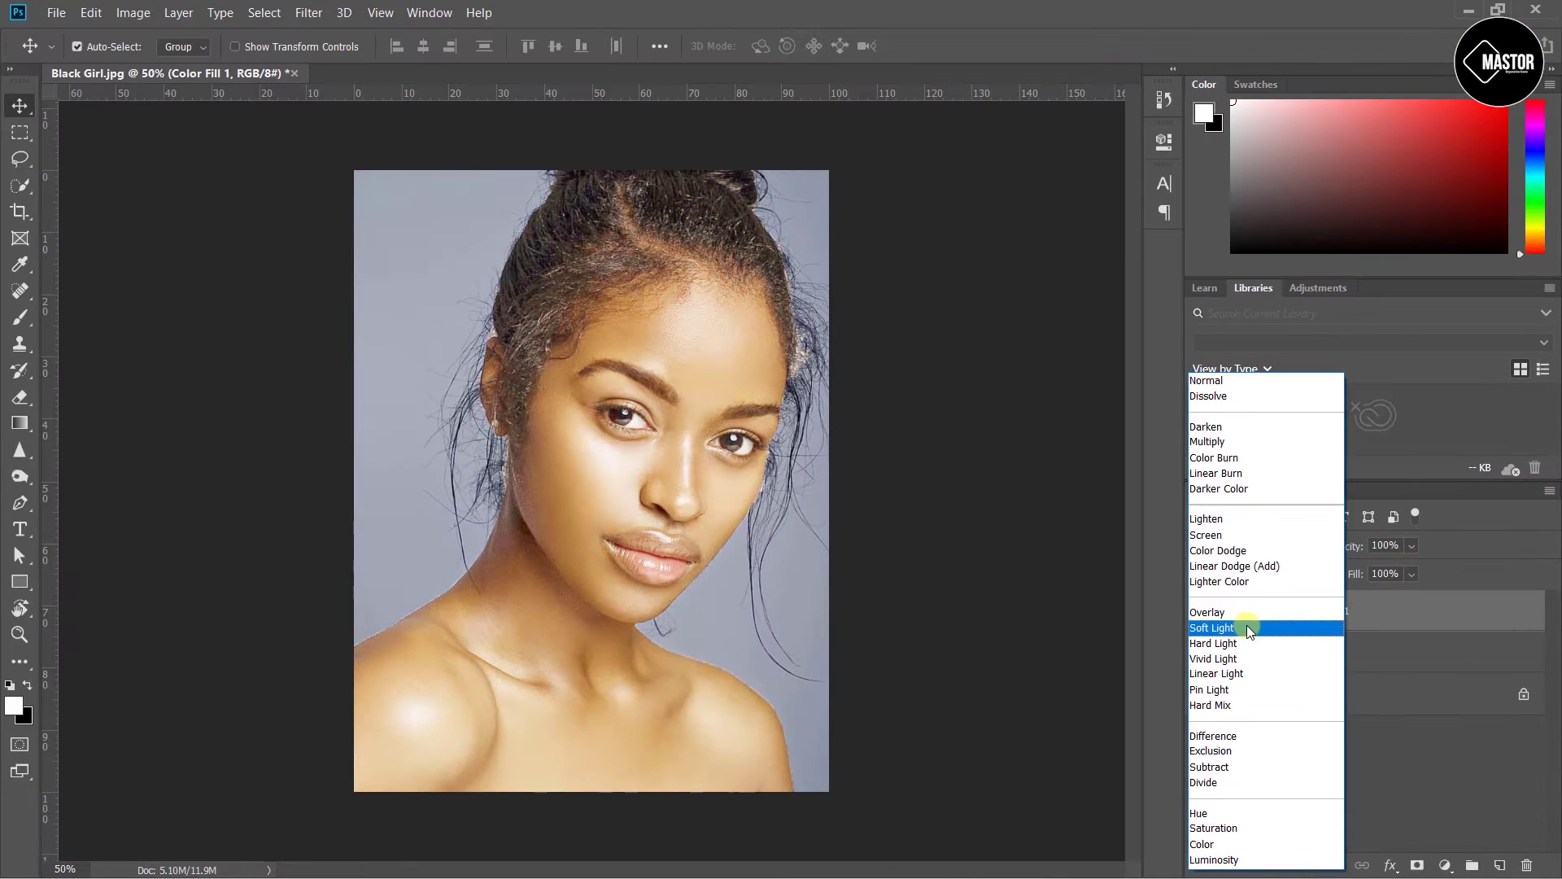
click(1246, 625)
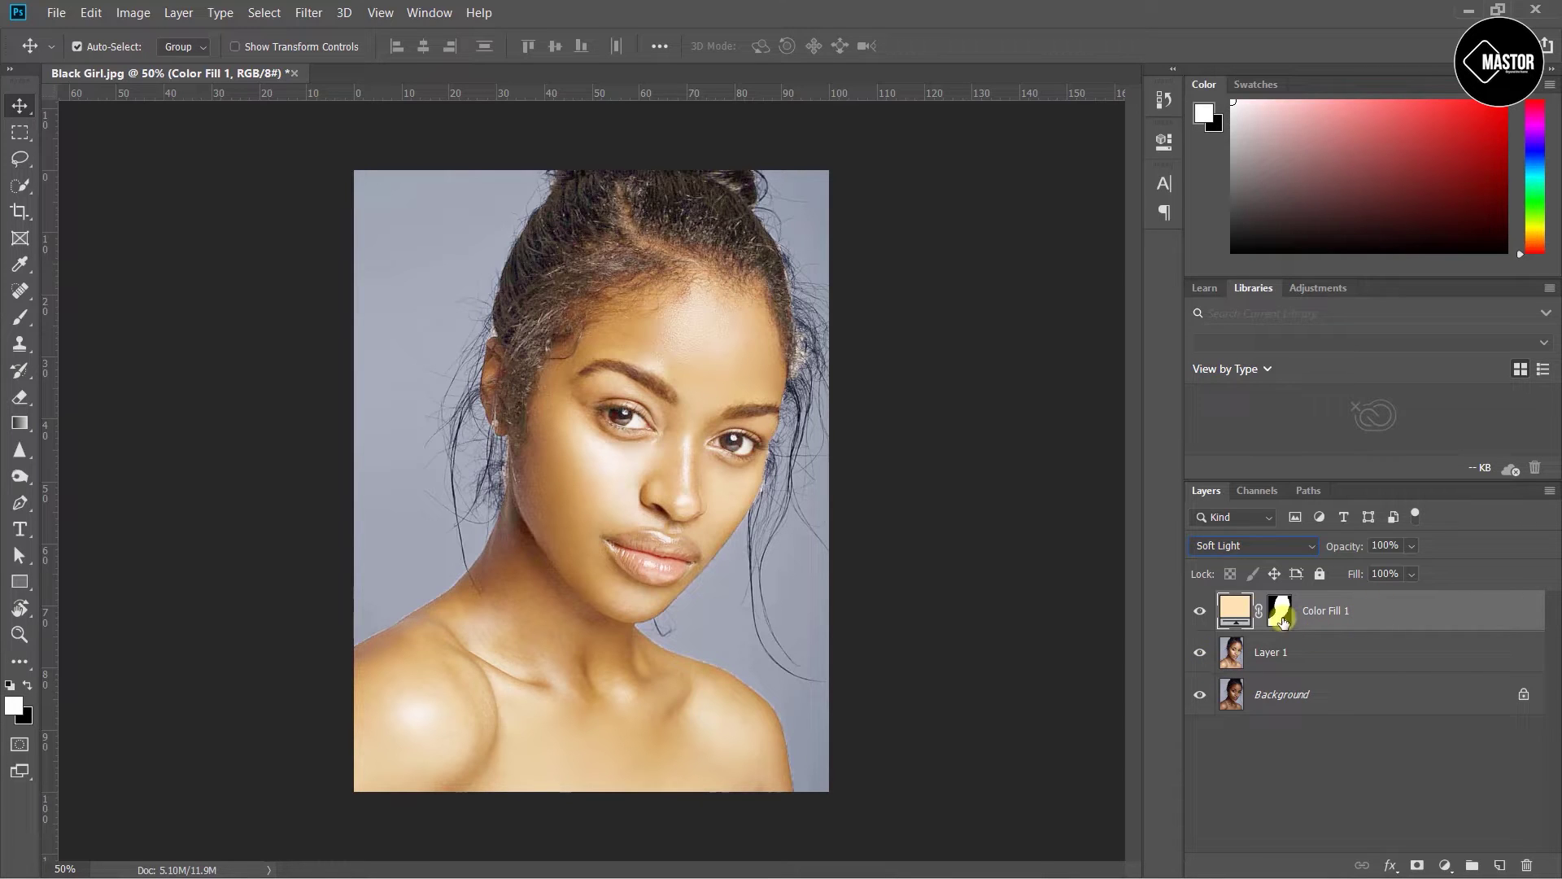
click(1280, 617)
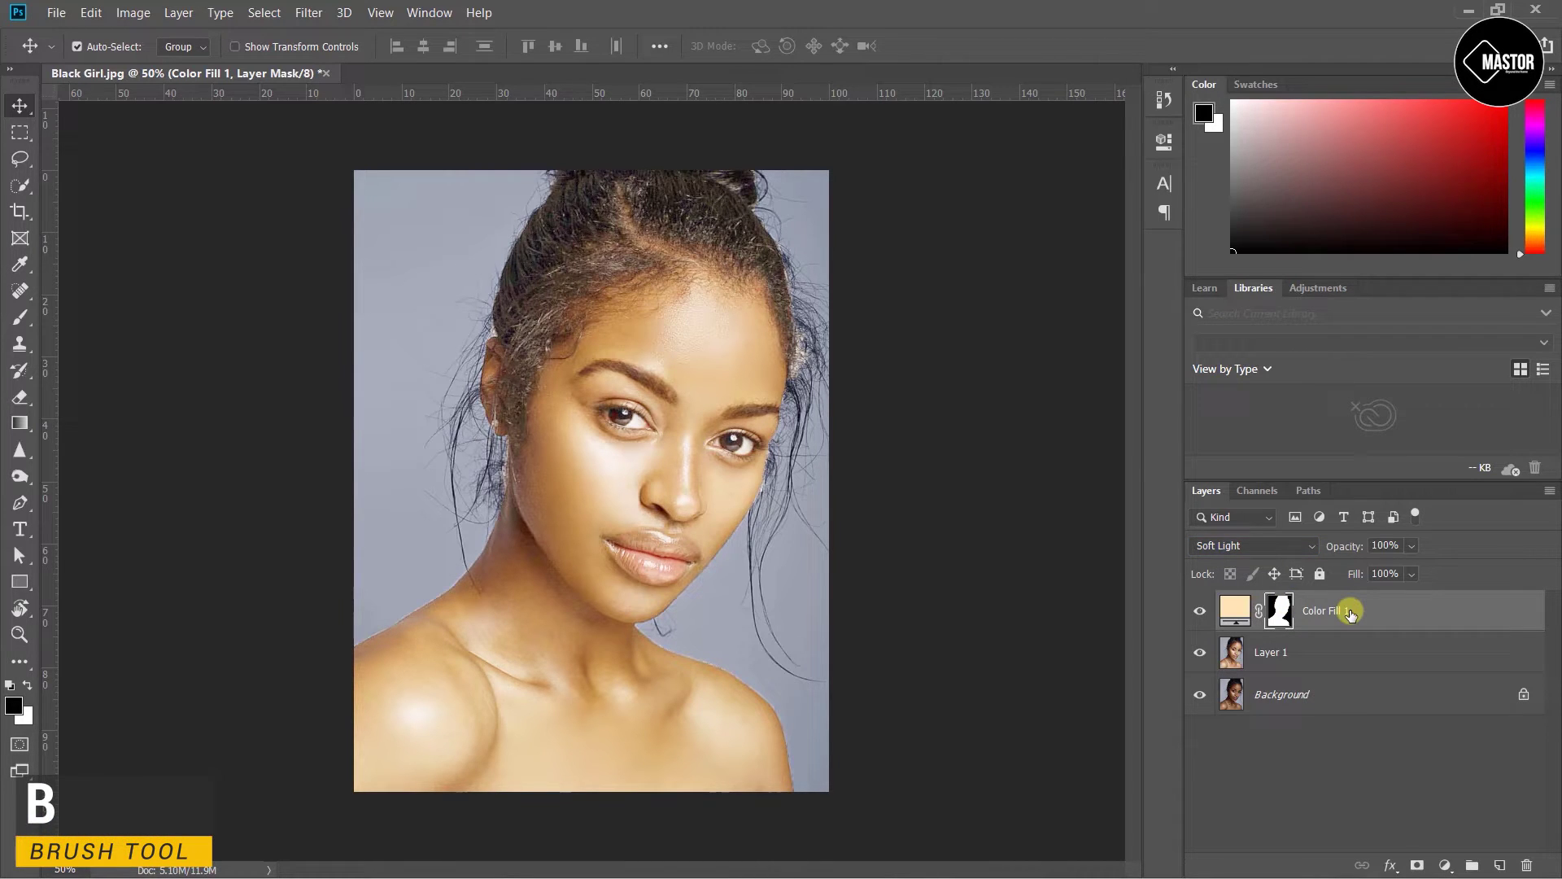
Set up an enlarged Brush with black as the painting colour
key(b)
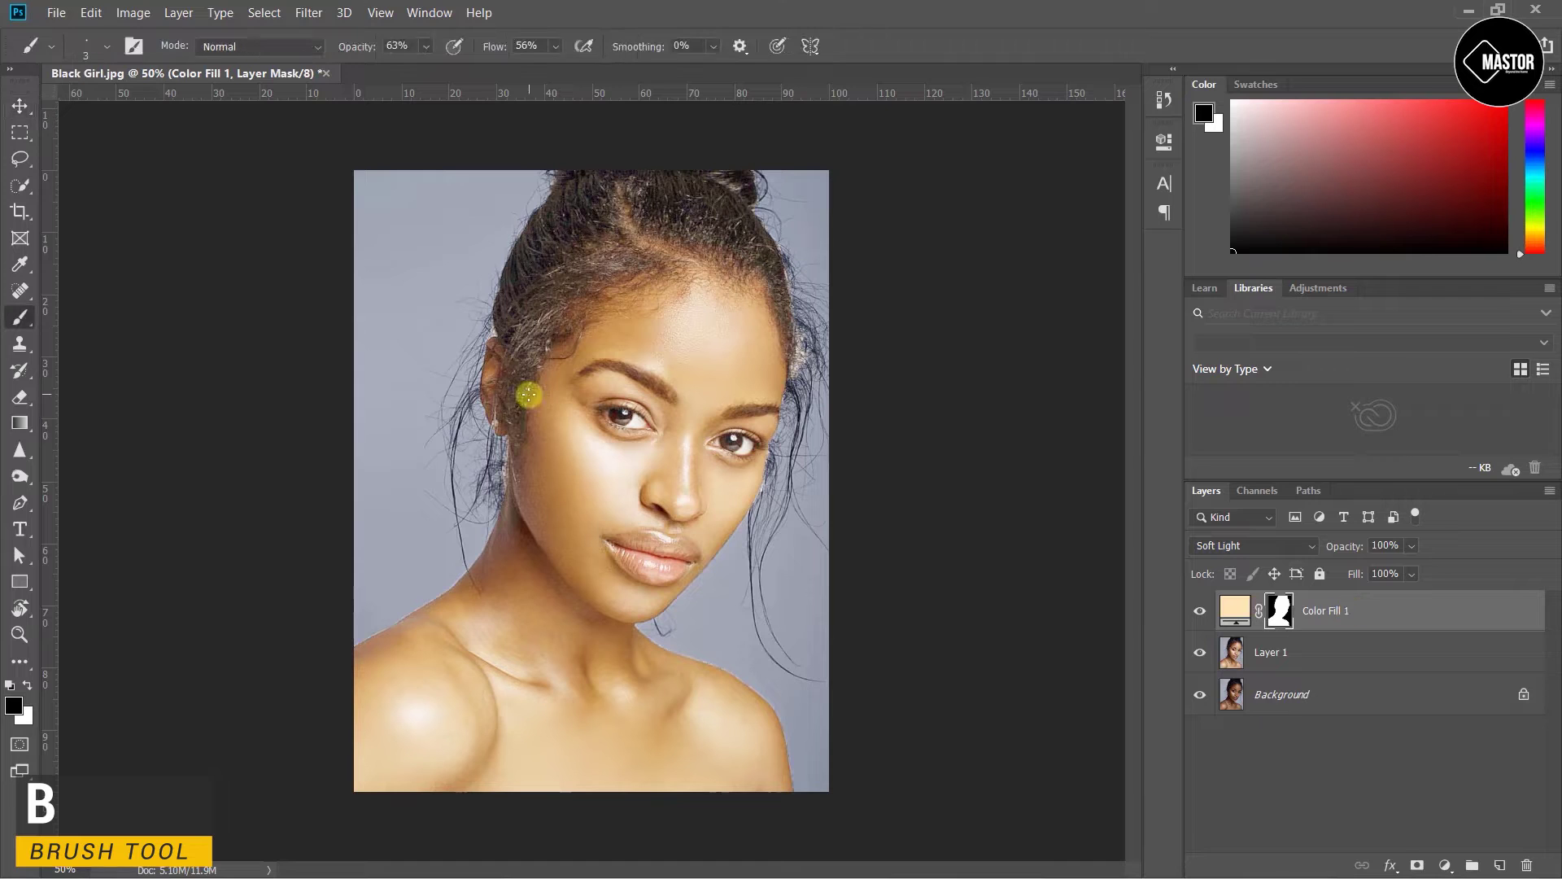
key(bracketright)
key(bracketright)
key(bracketright)
key(bracketright)
key(bracketright)
key(bracketright)
key(bracketright)
key(bracketright)
key(bracketright)
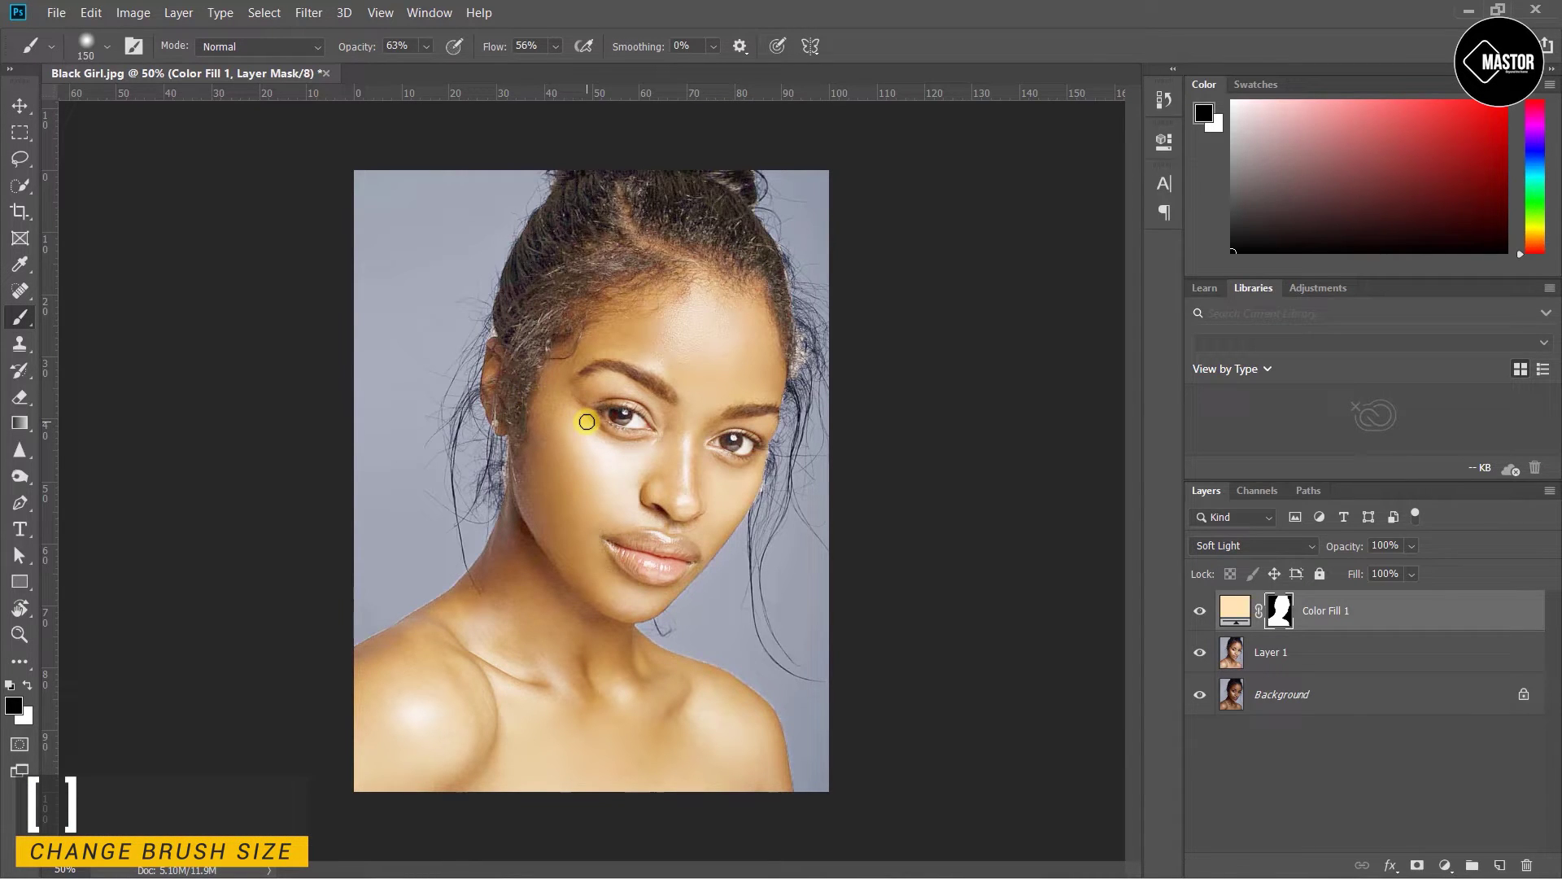
key(d)
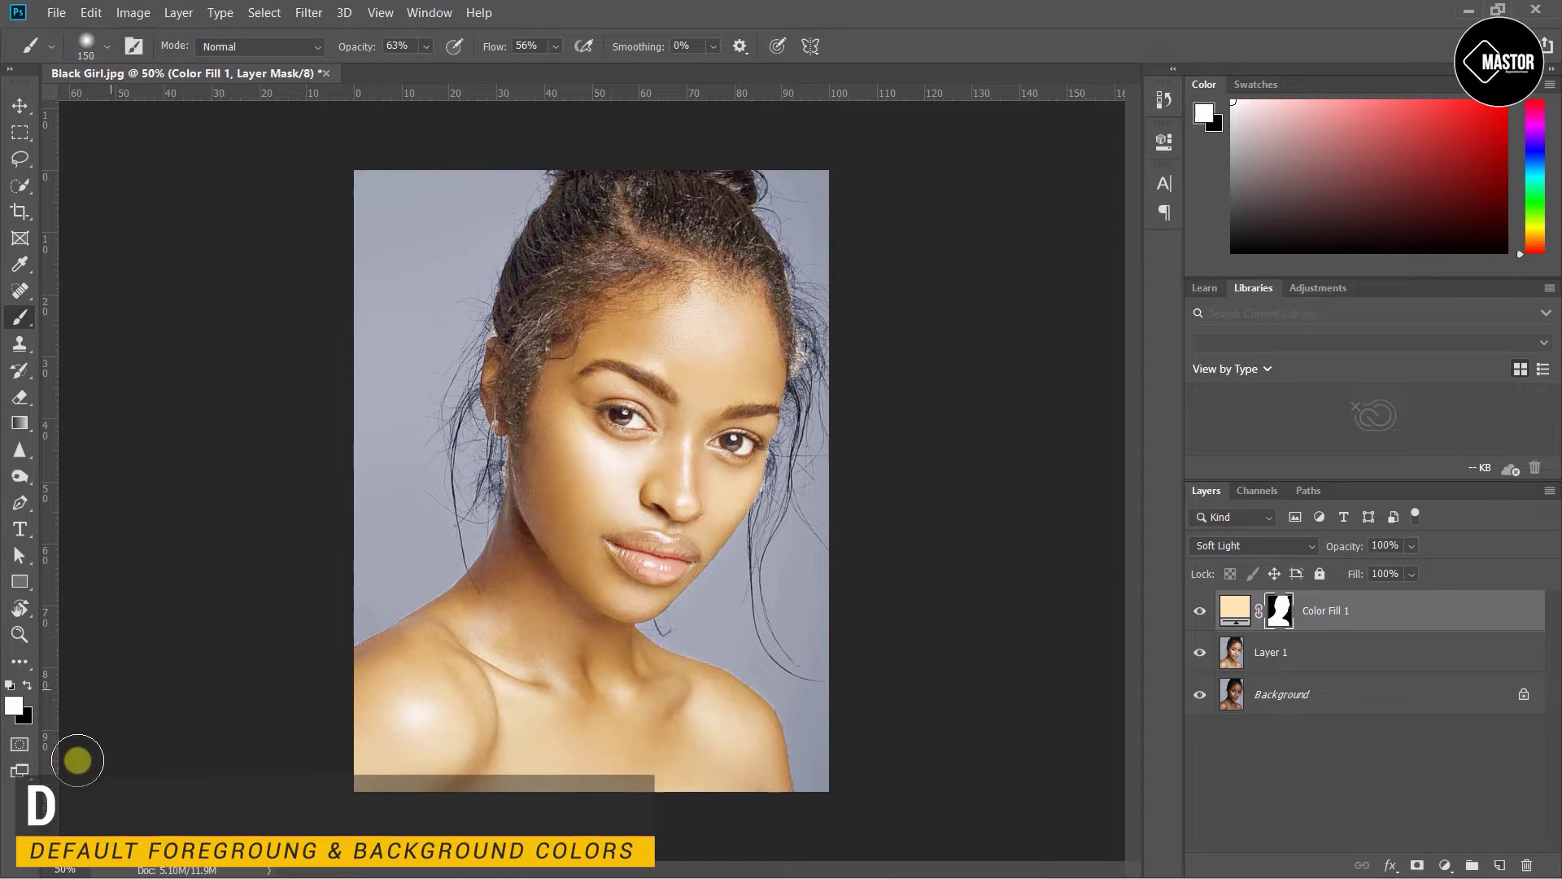
click(27, 685)
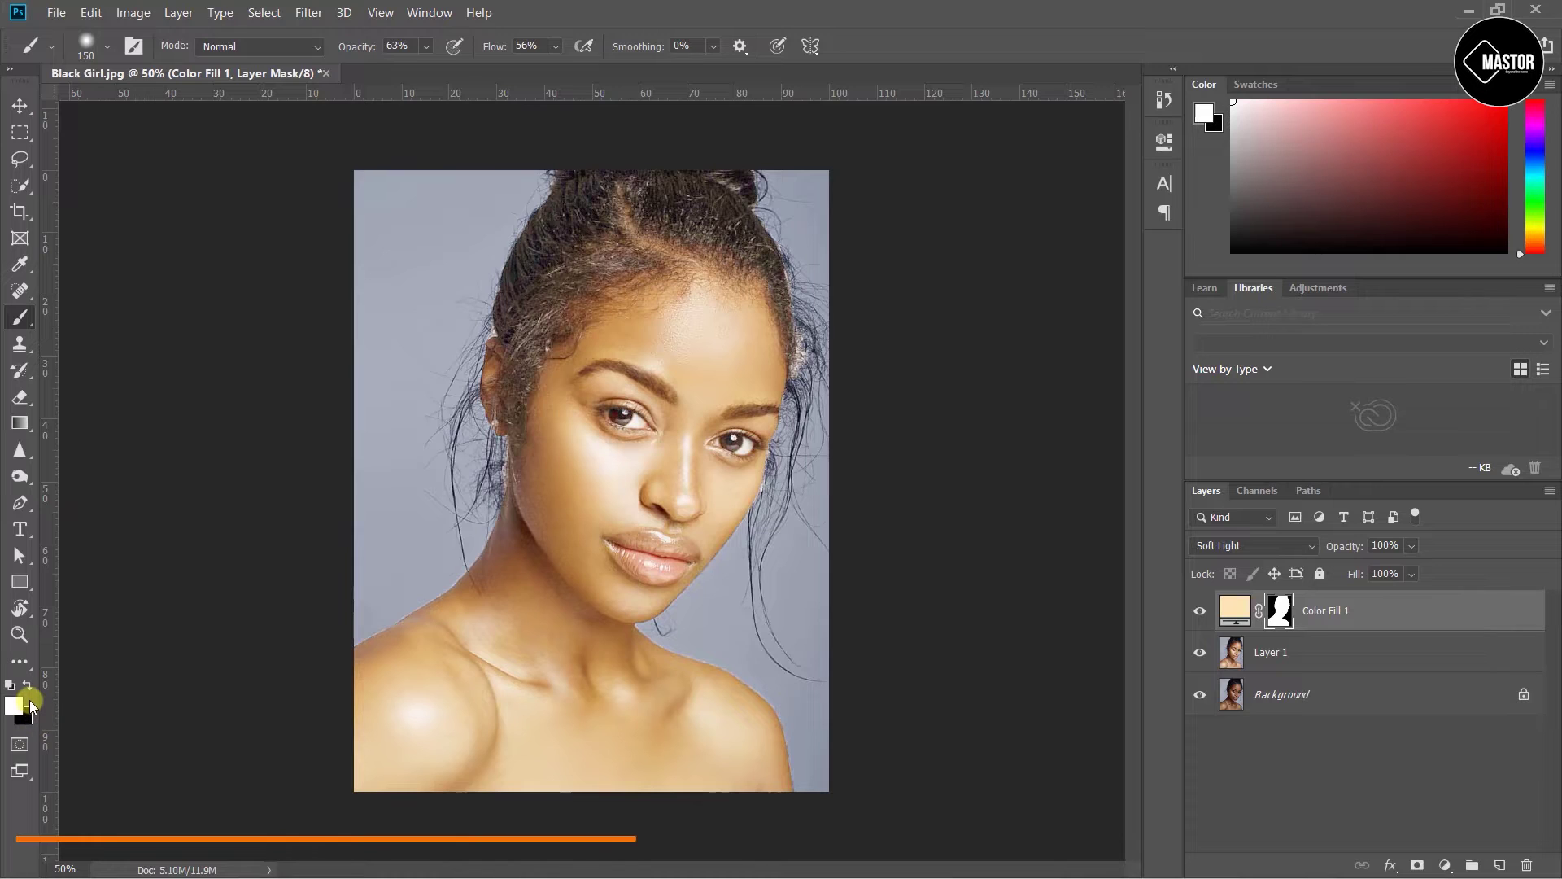
key(x)
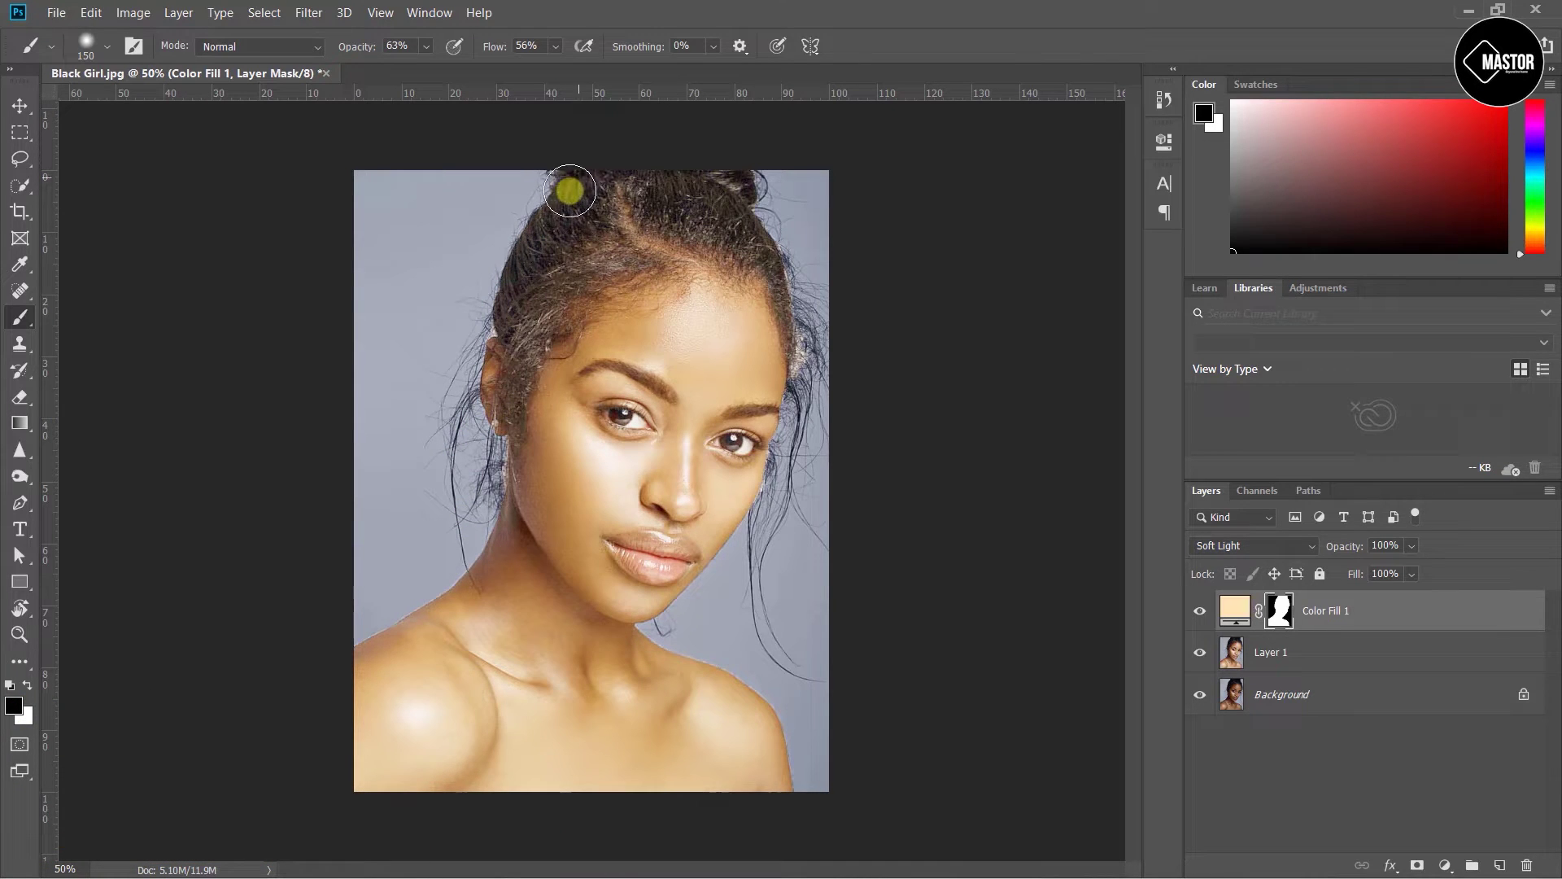
Paint black at 86% opacity on the mask over the hair on top of the head
mouse_move(560, 205)
mouse_down()
mouse_move(530, 209)
mouse_move(488, 303)
mouse_move(560, 270)
mouse_move(569, 325)
mouse_move(505, 356)
mouse_move(573, 176)
mouse_move(411, 345)
mouse_move(633, 159)
mouse_up()
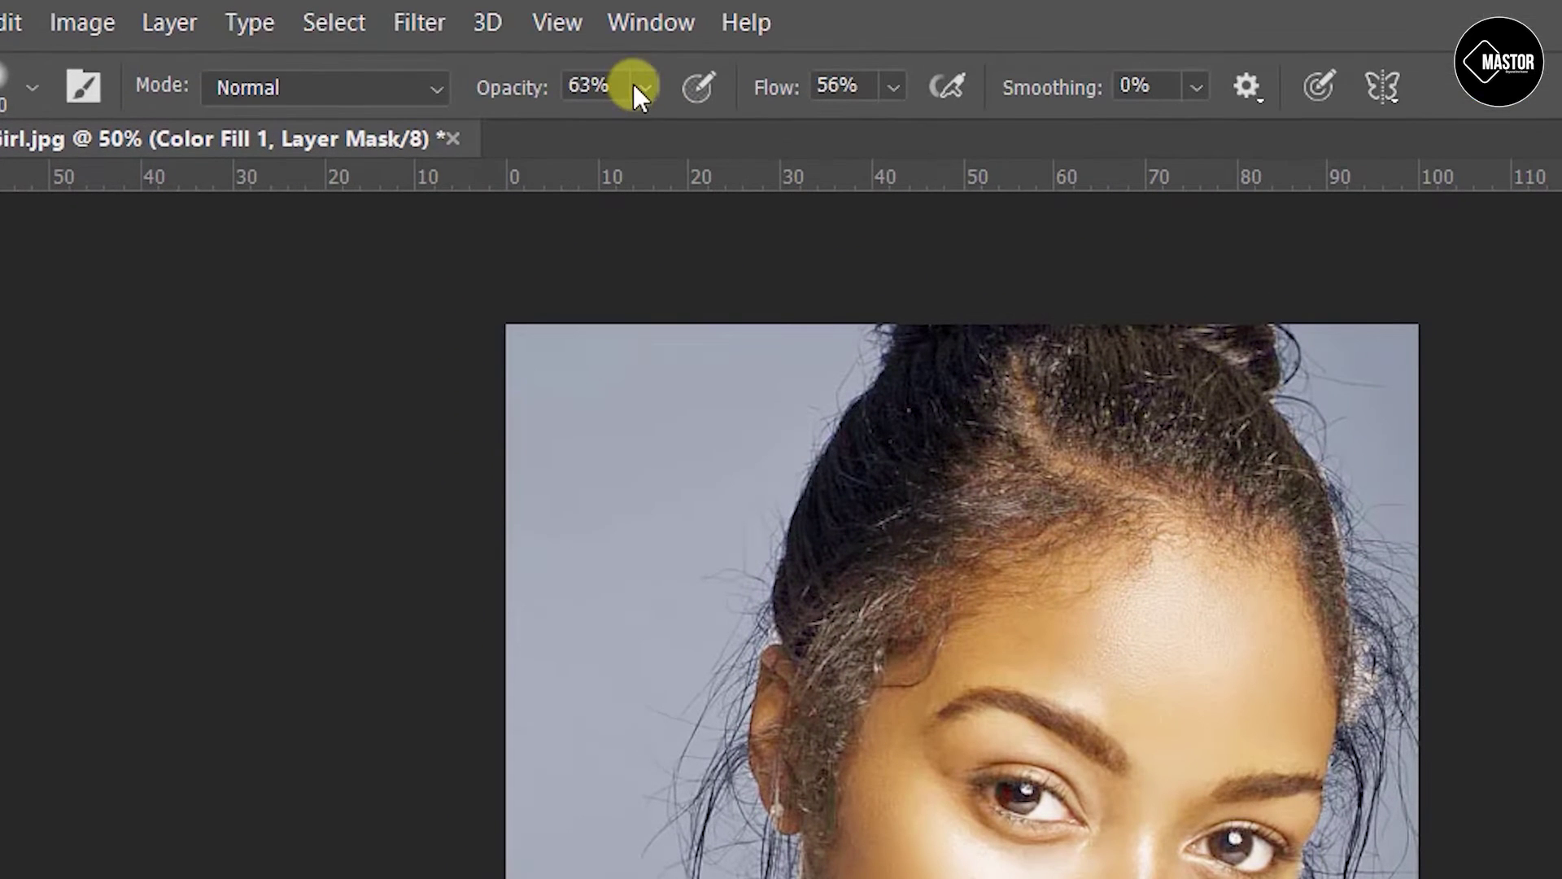
click(642, 87)
drag(675, 133, 705, 135)
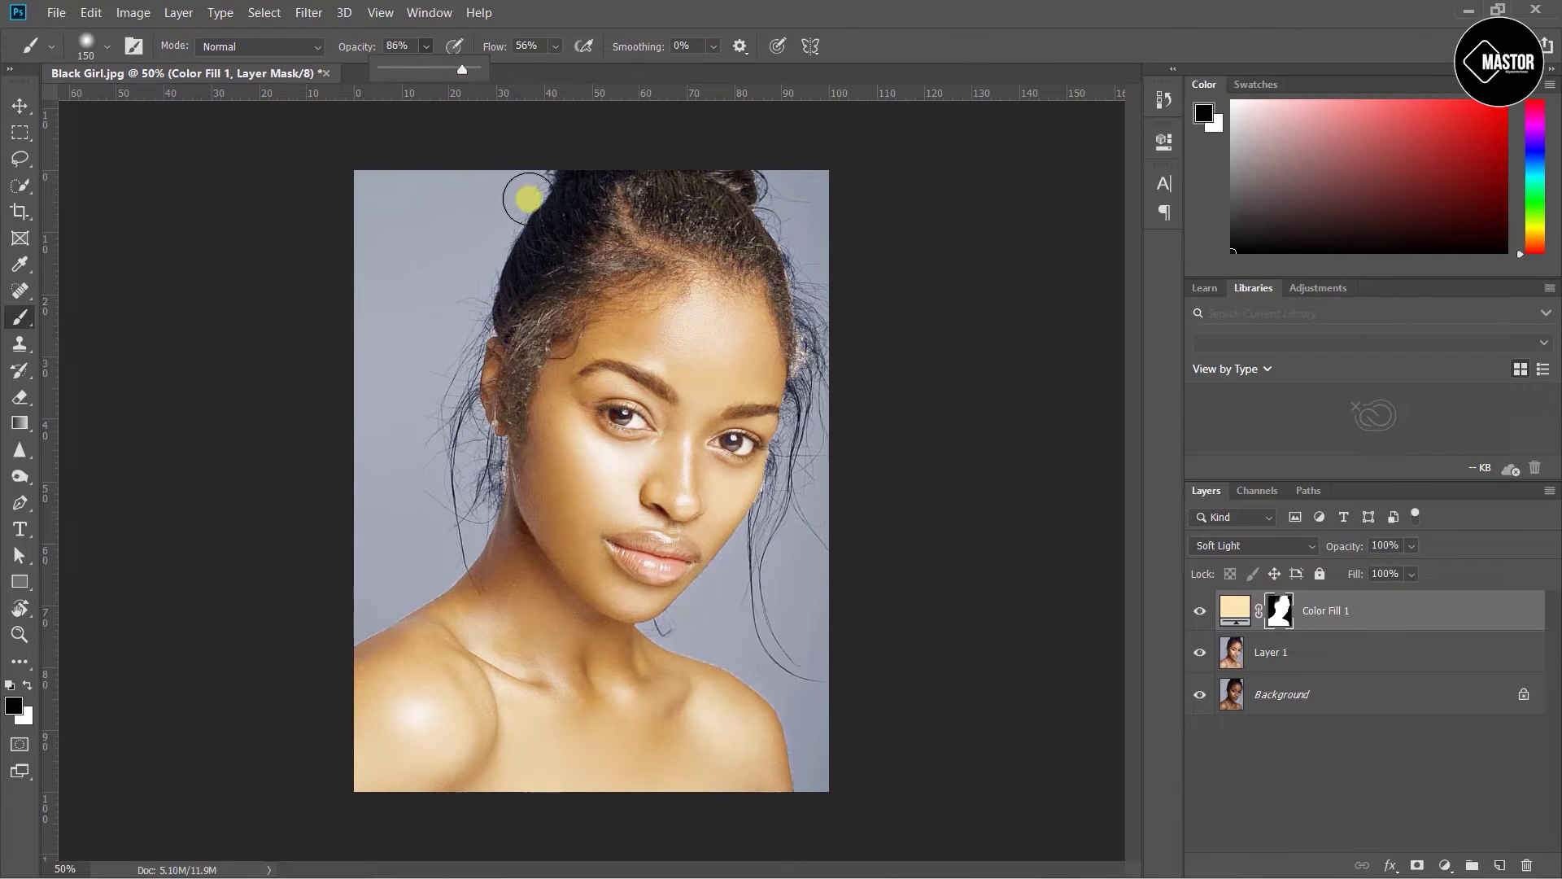
click(528, 198)
drag(746, 179, 826, 285)
drag(700, 209, 597, 240)
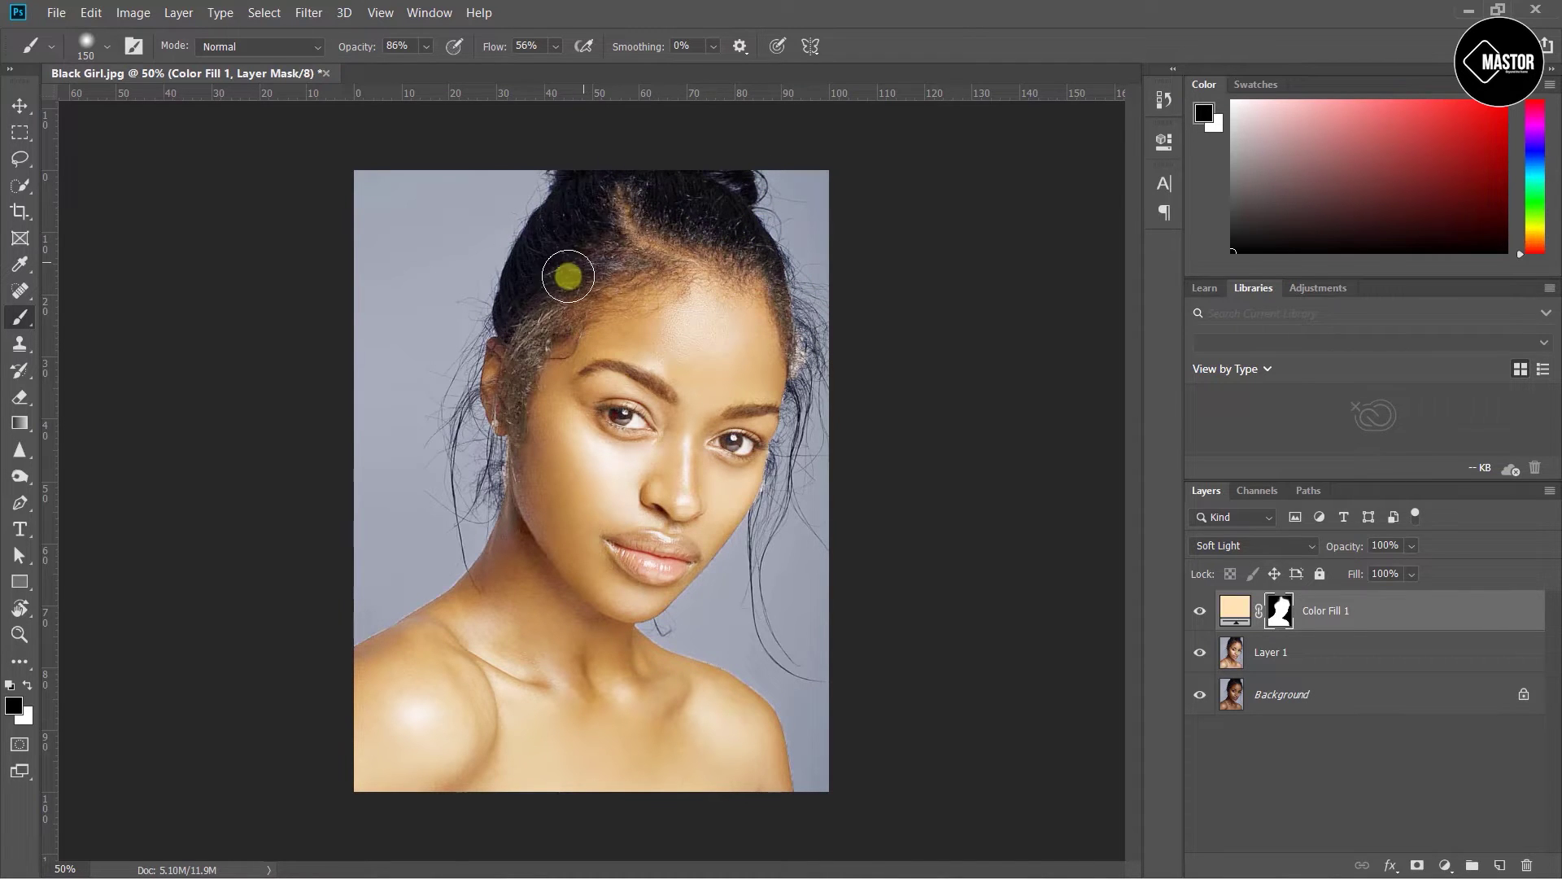
drag(597, 240, 551, 251)
key(ctrl+plus)
scroll(465, 473, up, 2)
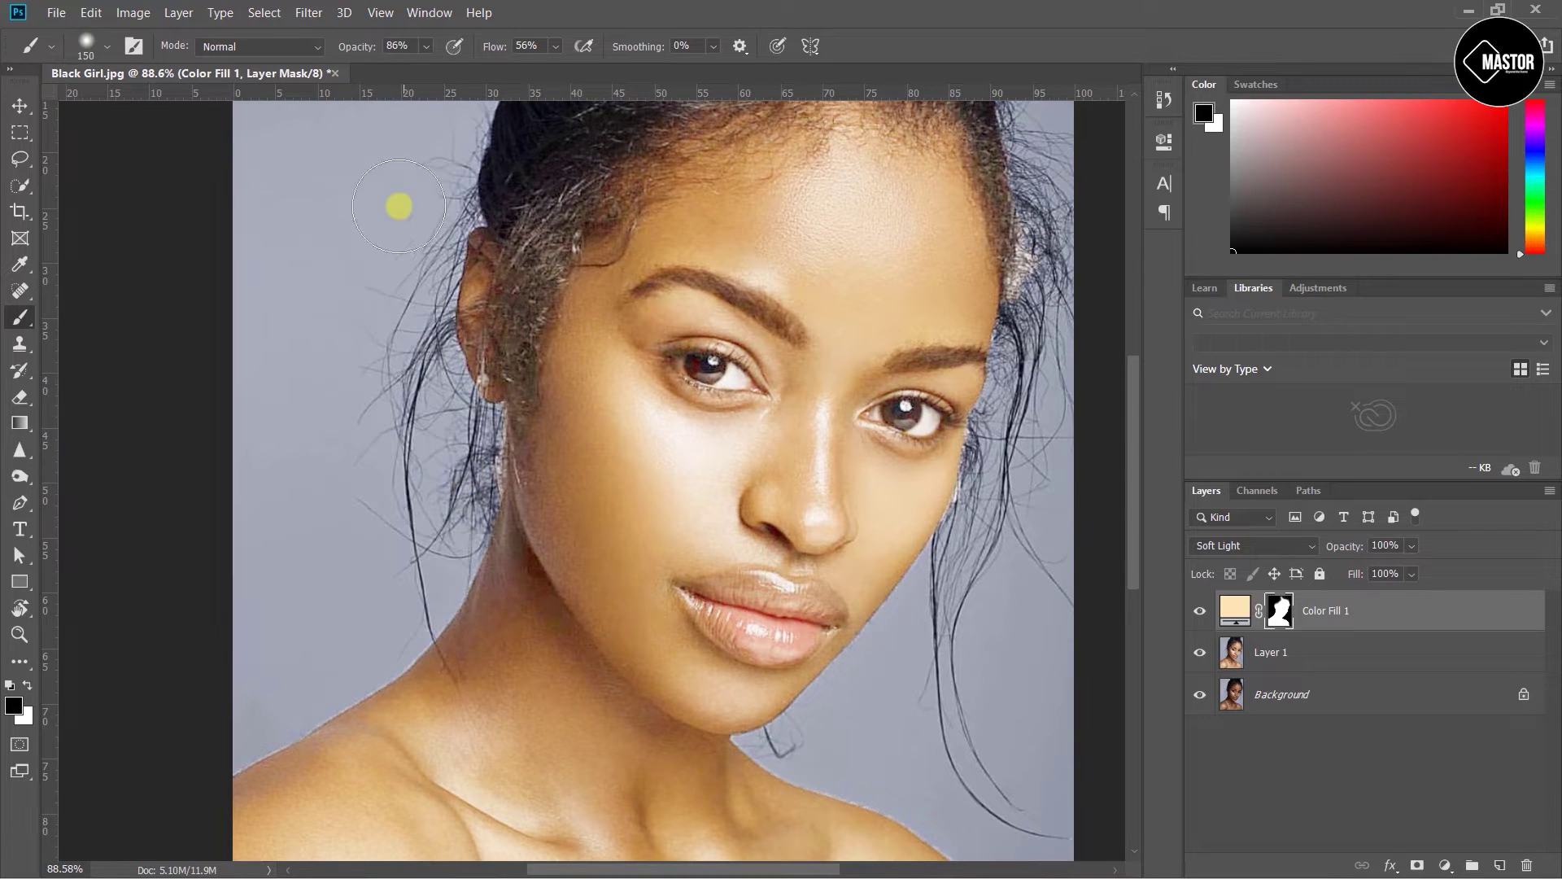
Keep masking the hair, then shrink the brush to 50 px at 31% opacity
scroll(429, 443, up, 2)
scroll(570, 366, up, 4)
mouse_move(631, 313)
mouse_down()
mouse_move(669, 345)
mouse_move(607, 373)
mouse_move(515, 369)
mouse_move(527, 435)
mouse_move(582, 344)
mouse_move(527, 388)
mouse_move(623, 338)
mouse_up()
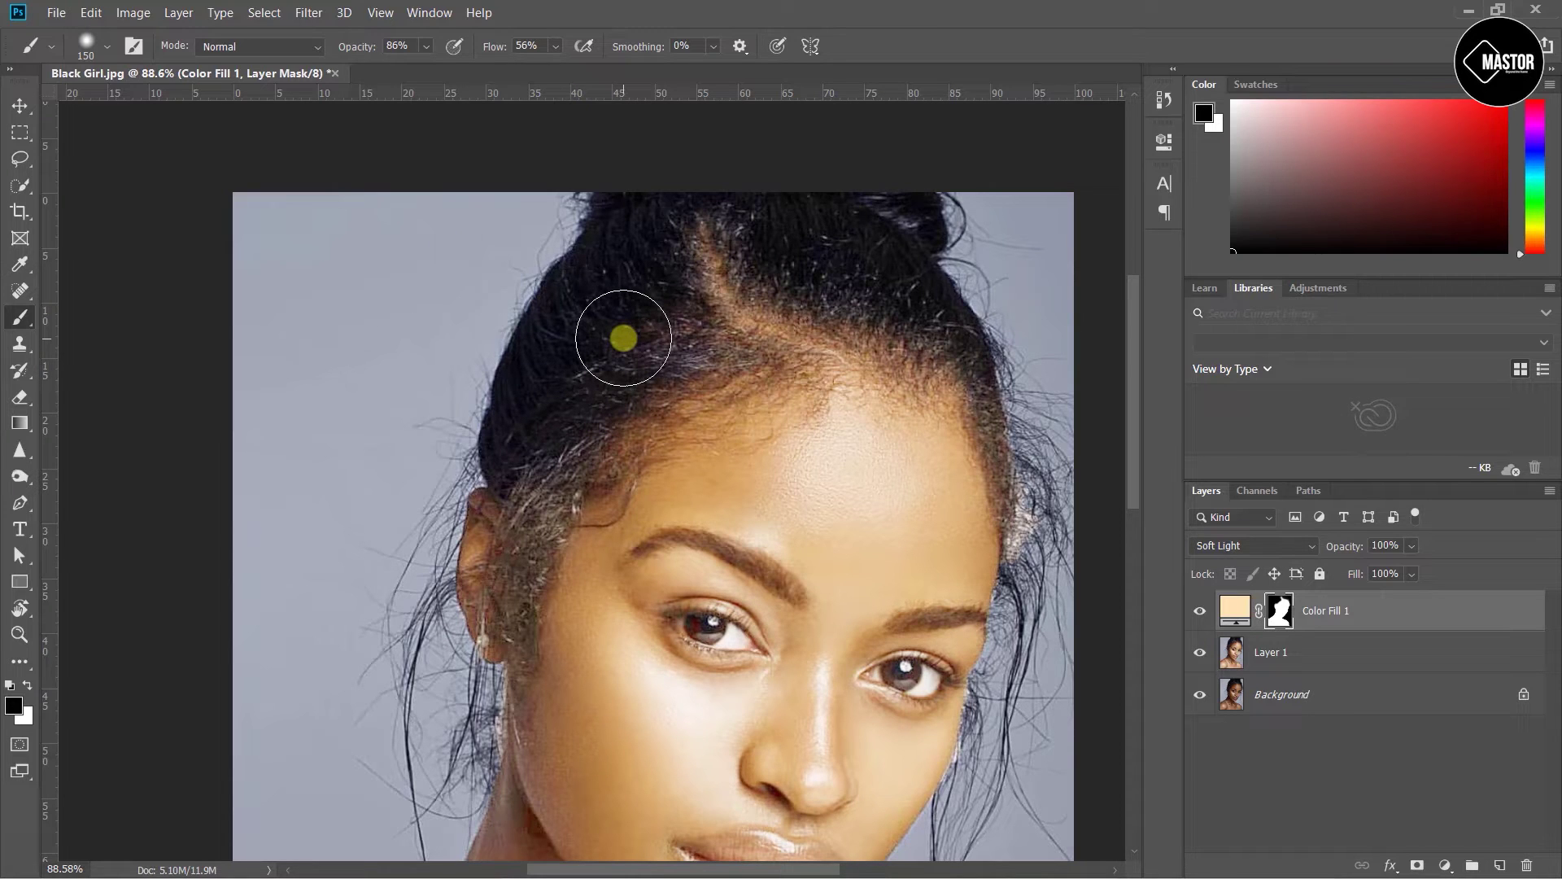
right_click(624, 338)
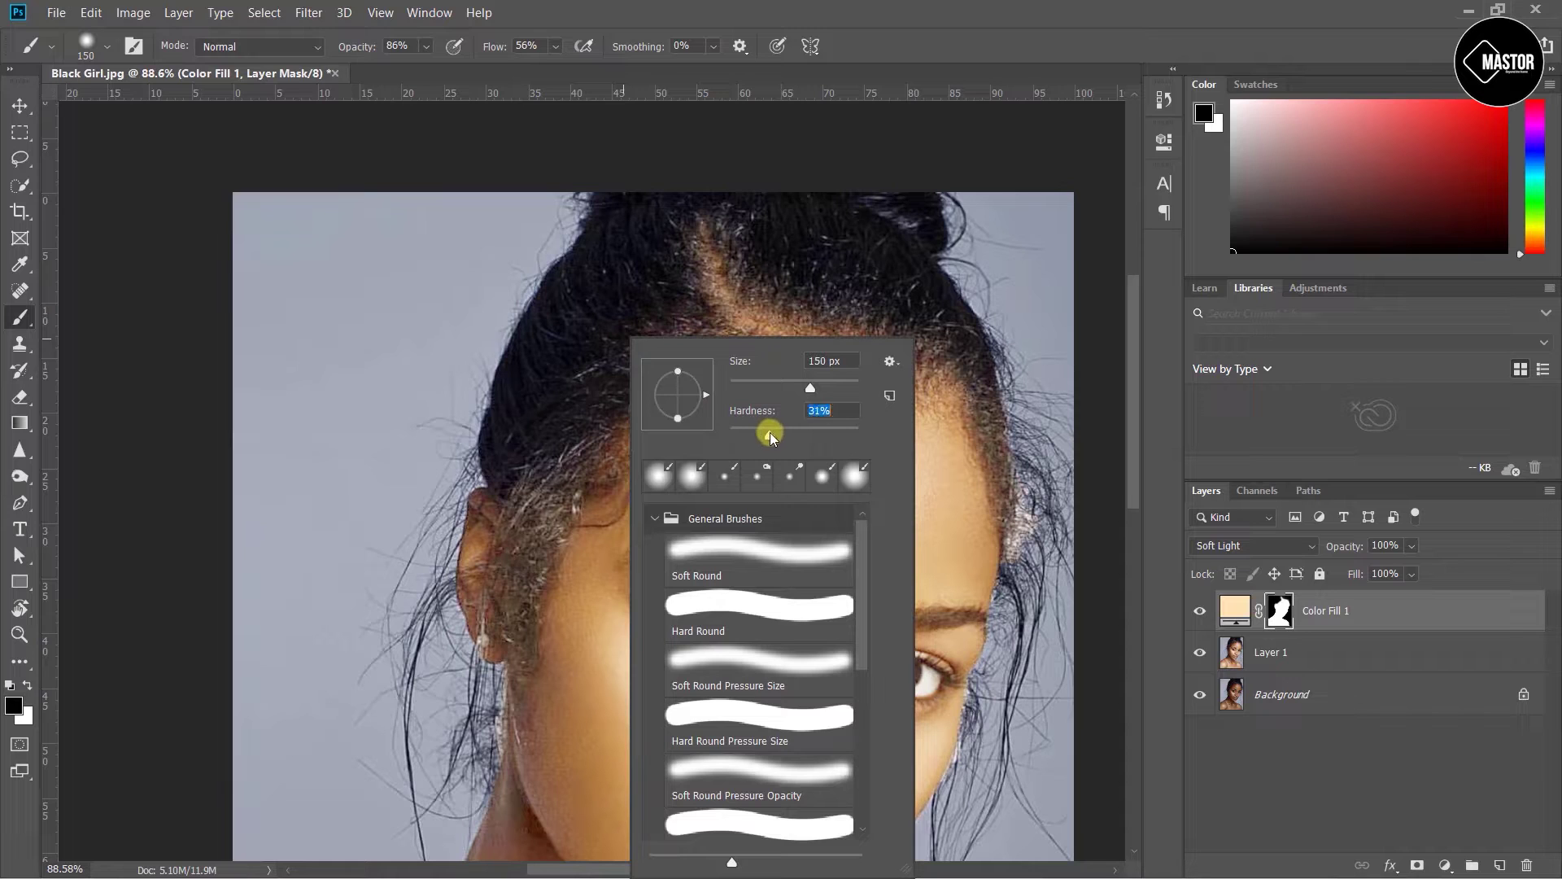
click(586, 326)
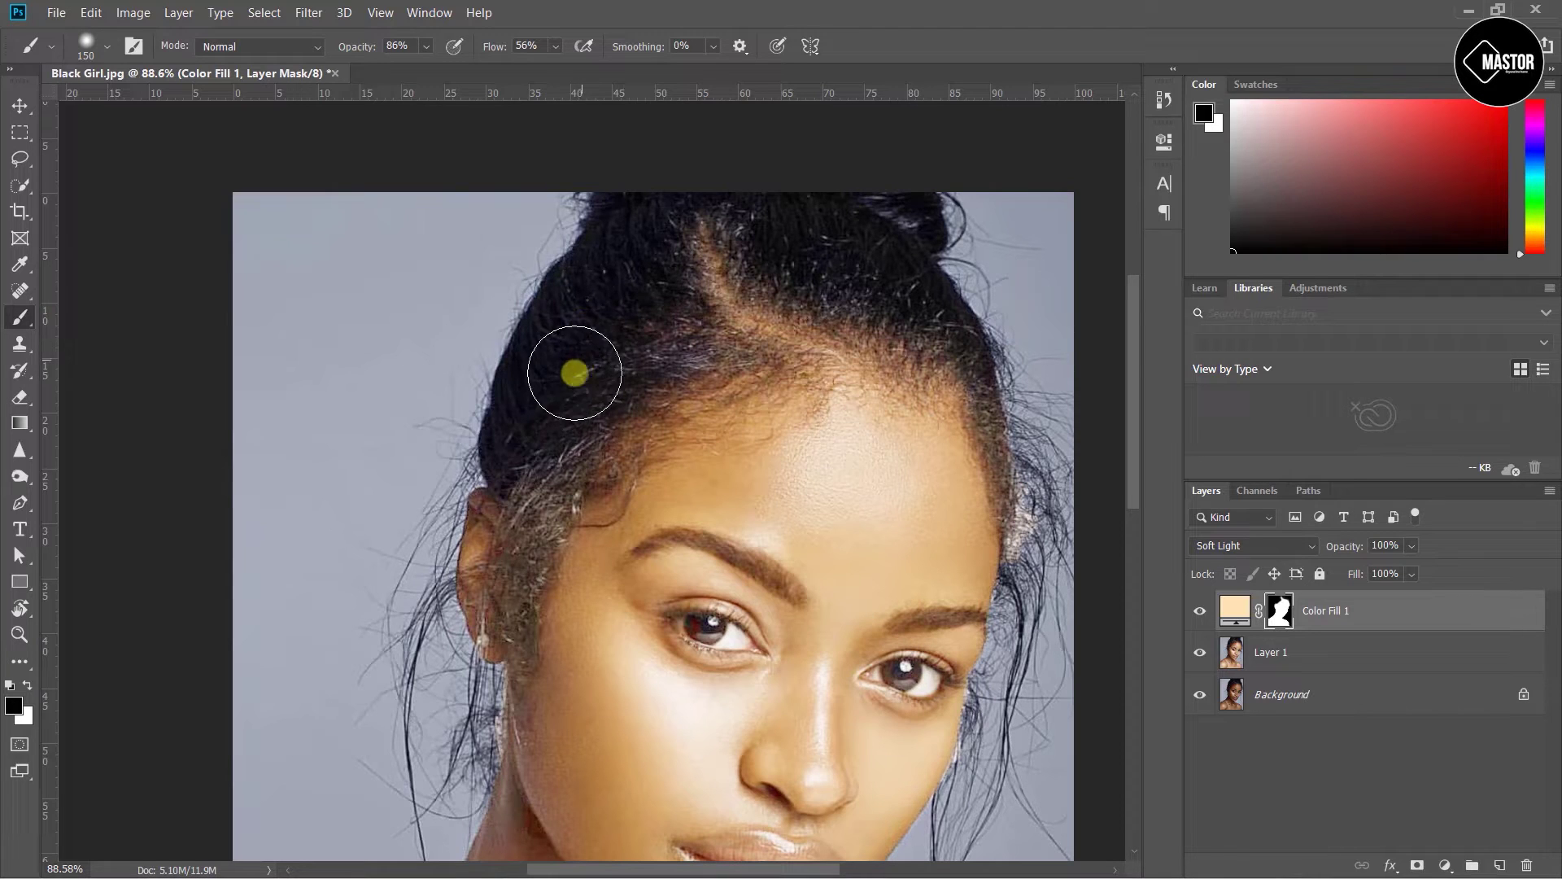
key(bracketleft)
key(bracketleft)
key(bracketleft)
scroll(550, 388, down, 1)
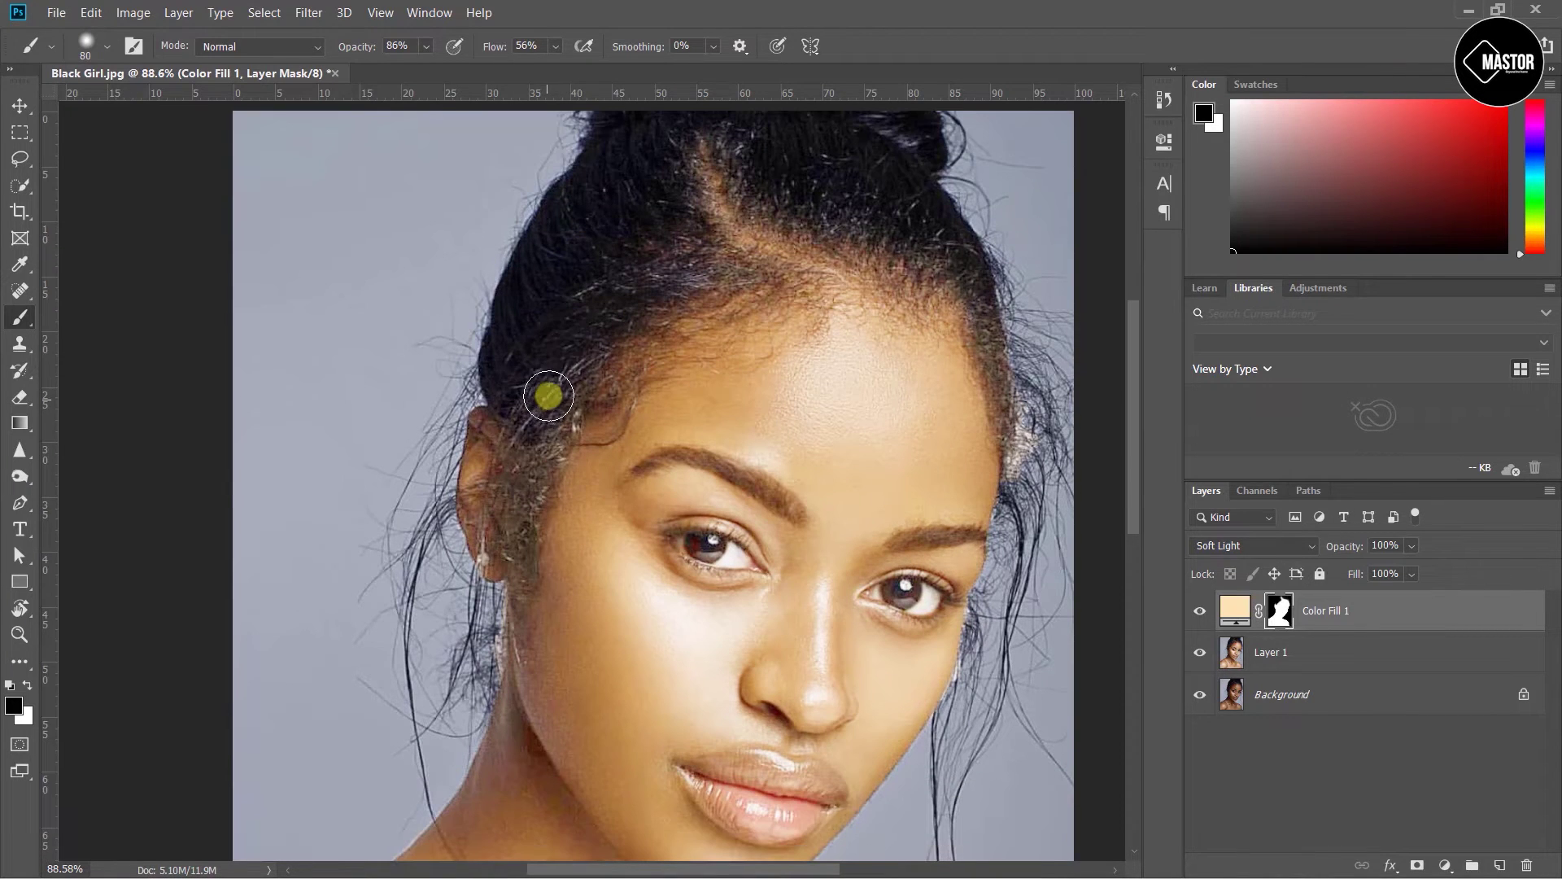
drag(419, 62, 399, 67)
key(bracketleft)
key(bracketleft)
key(bracketleft)
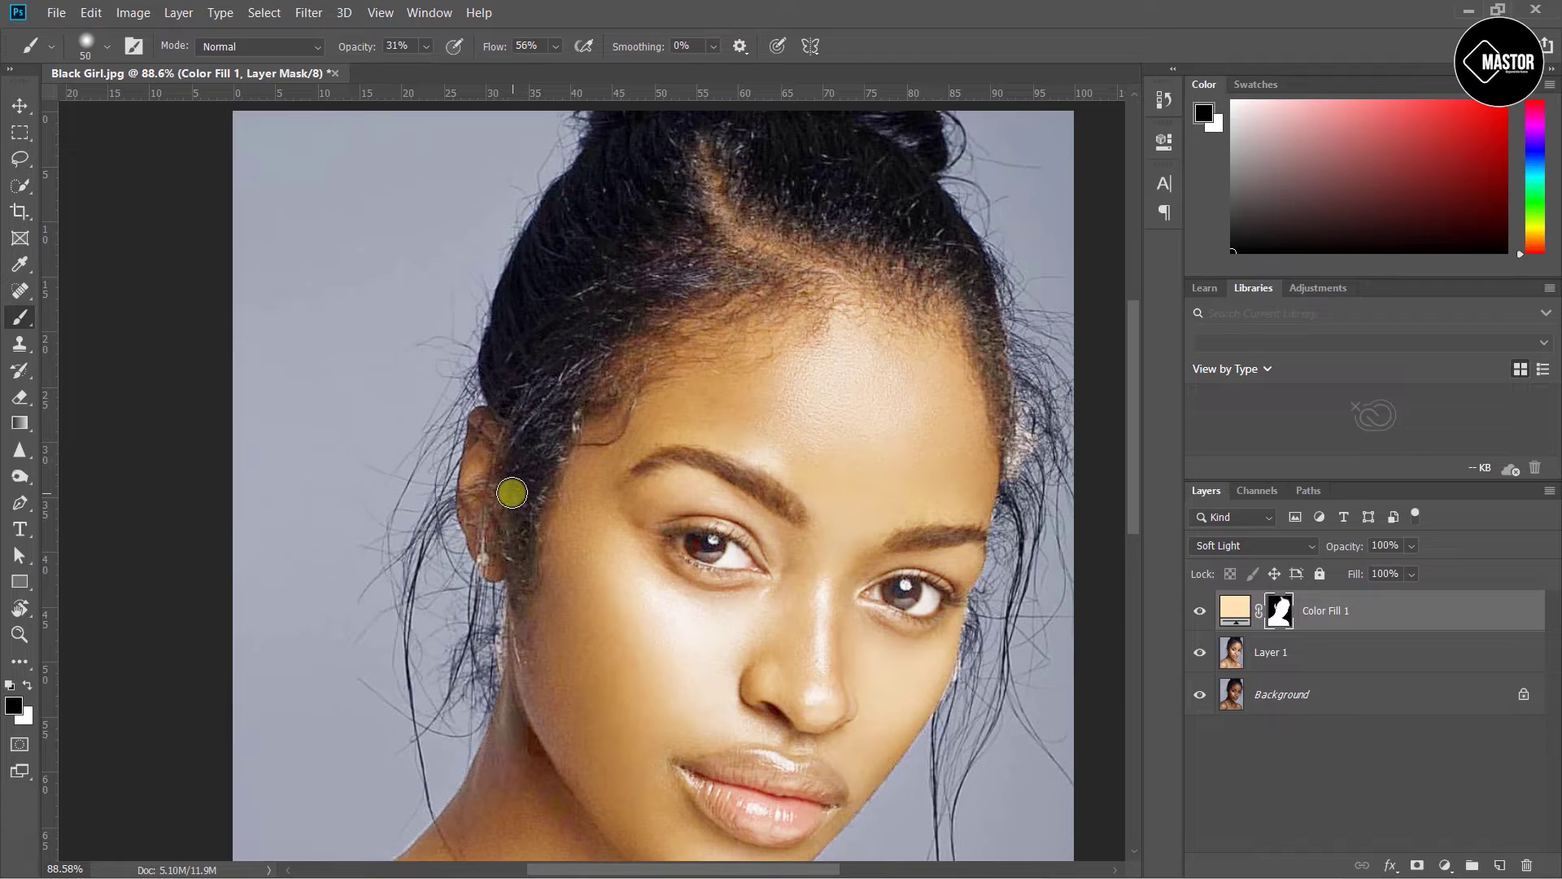
Lightly mask the warm fill off the ear edge down past the earlobe
drag(497, 487, 450, 510)
drag(532, 419, 511, 599)
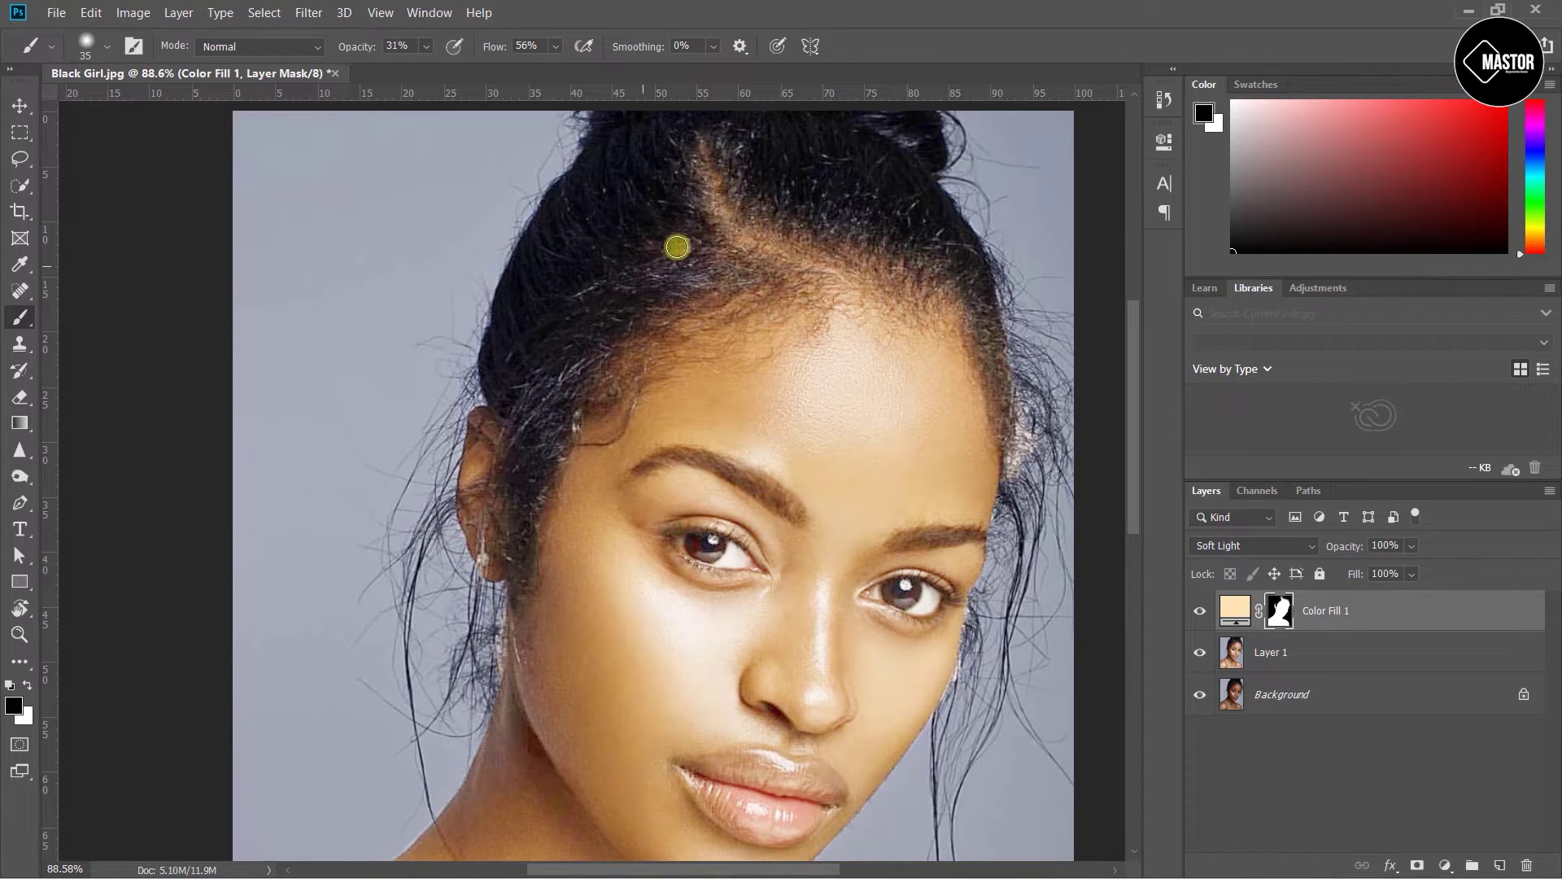
scroll(789, 328, up, 1)
scroll(744, 381, right, 3)
Mask the warm fill off the right-side hairline with a 70 px brush
key(bracketright)
key(bracketright)
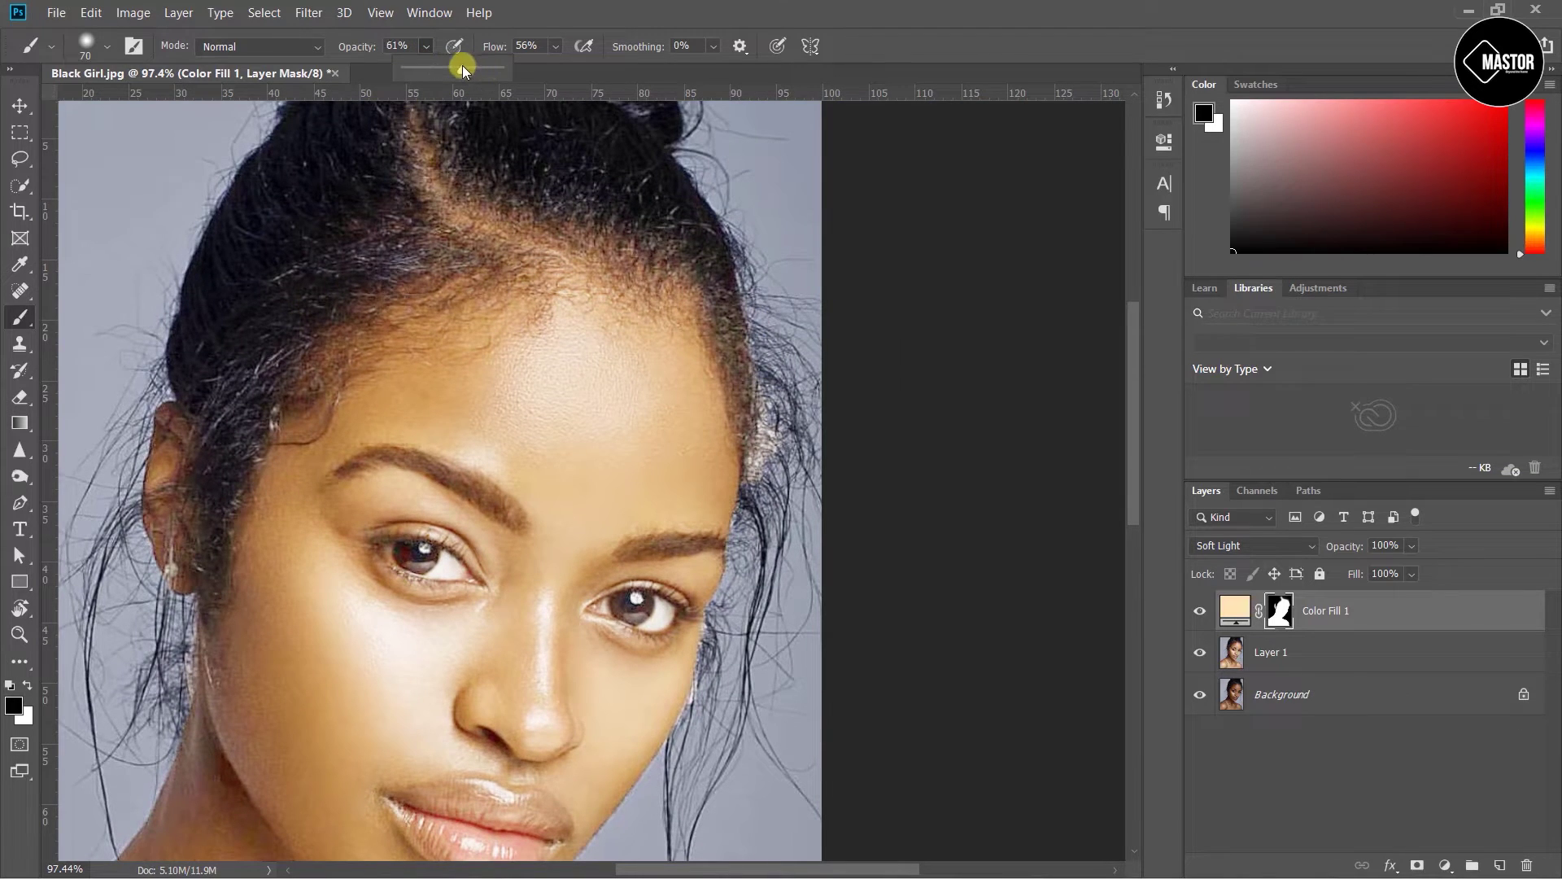
mouse_move(747, 295)
mouse_down()
mouse_move(781, 457)
mouse_move(773, 533)
mouse_up()
scroll(773, 533, down, 3)
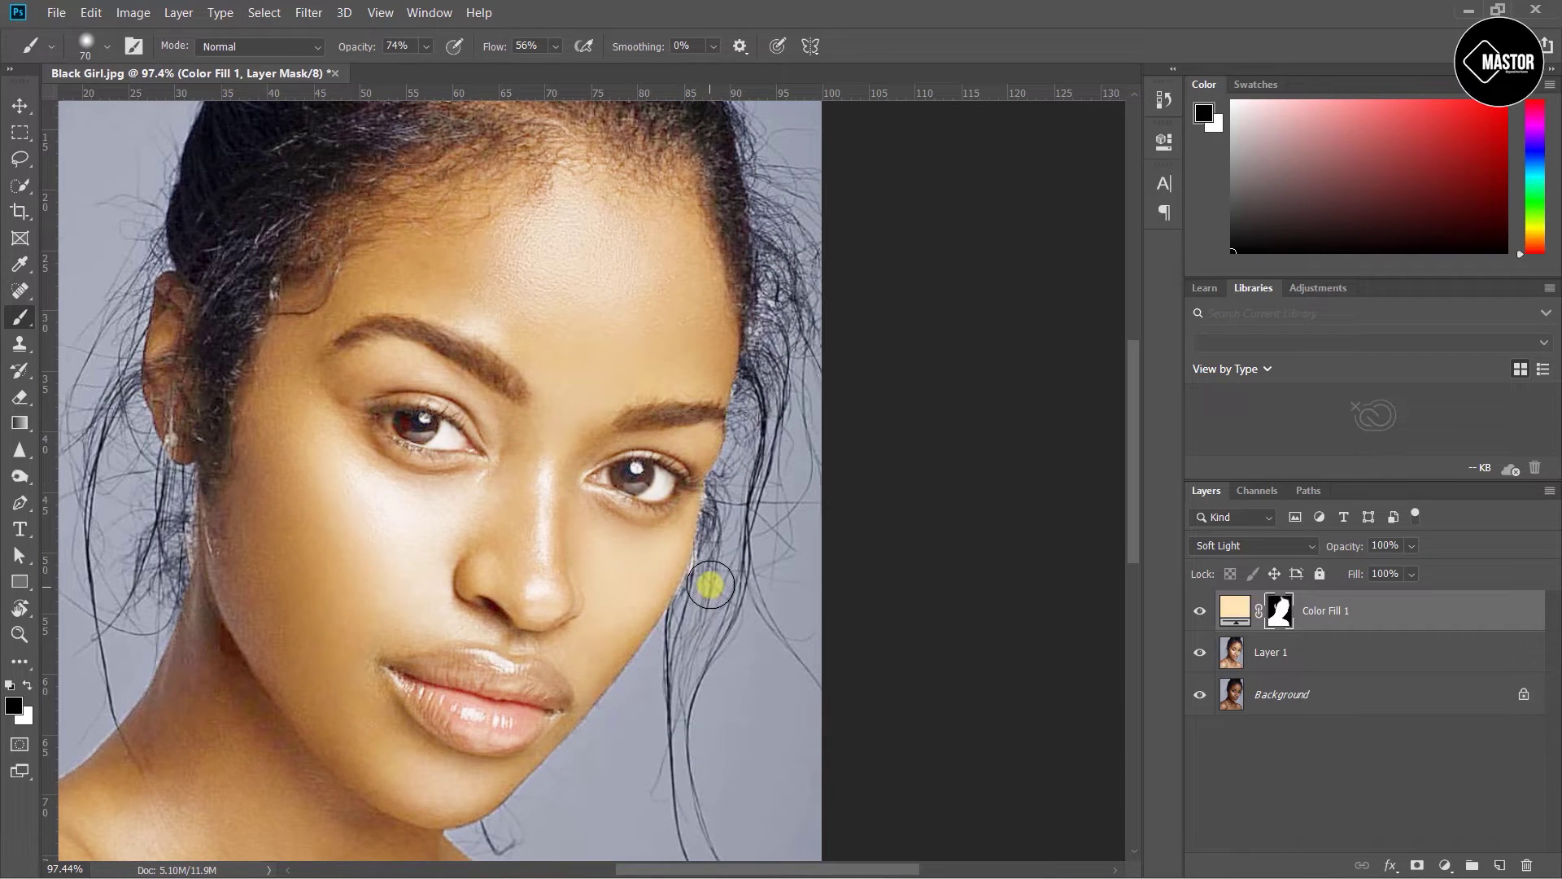
drag(716, 581, 786, 448)
scroll(715, 394, up, 1)
scroll(715, 394, up, 3)
key(bracketleft)
key(bracketleft)
key(bracketleft)
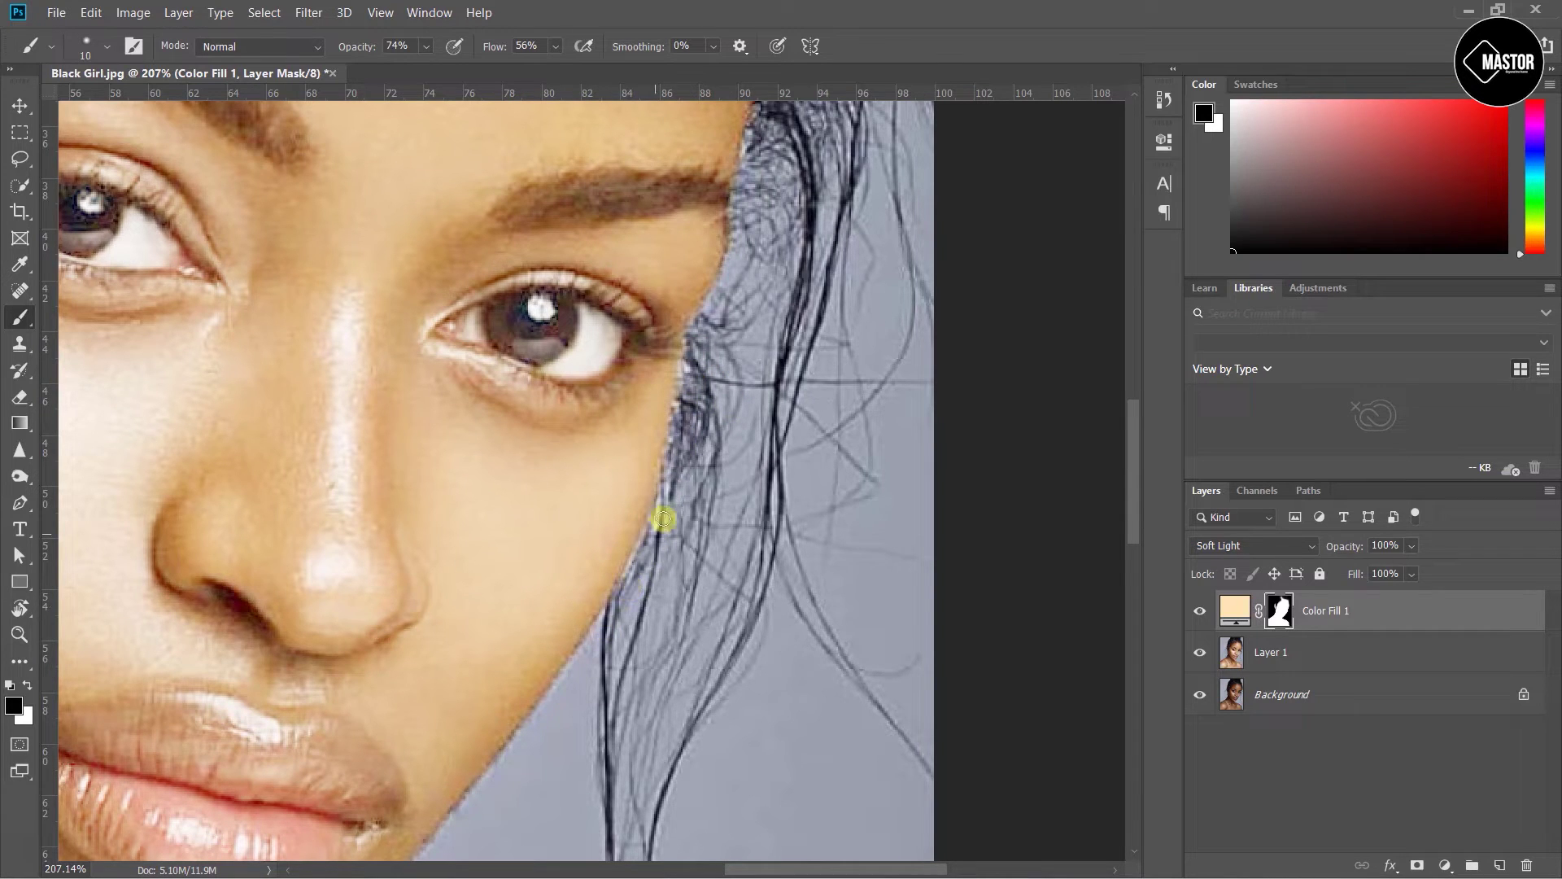
scroll(687, 410, down, 2)
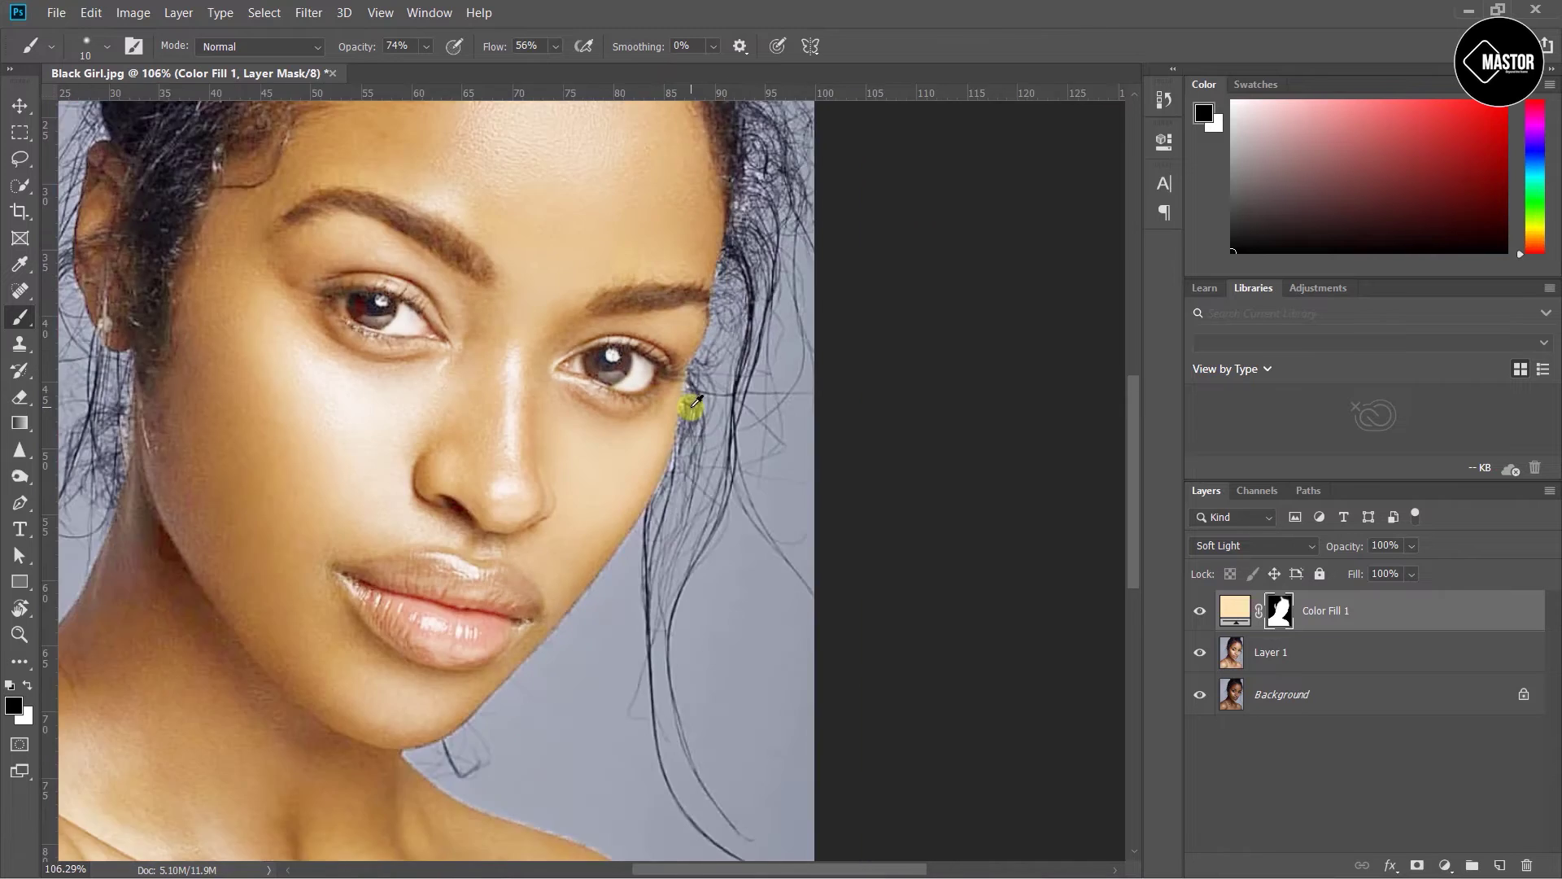
scroll(691, 407, down, 2)
scroll(569, 318, up, 1)
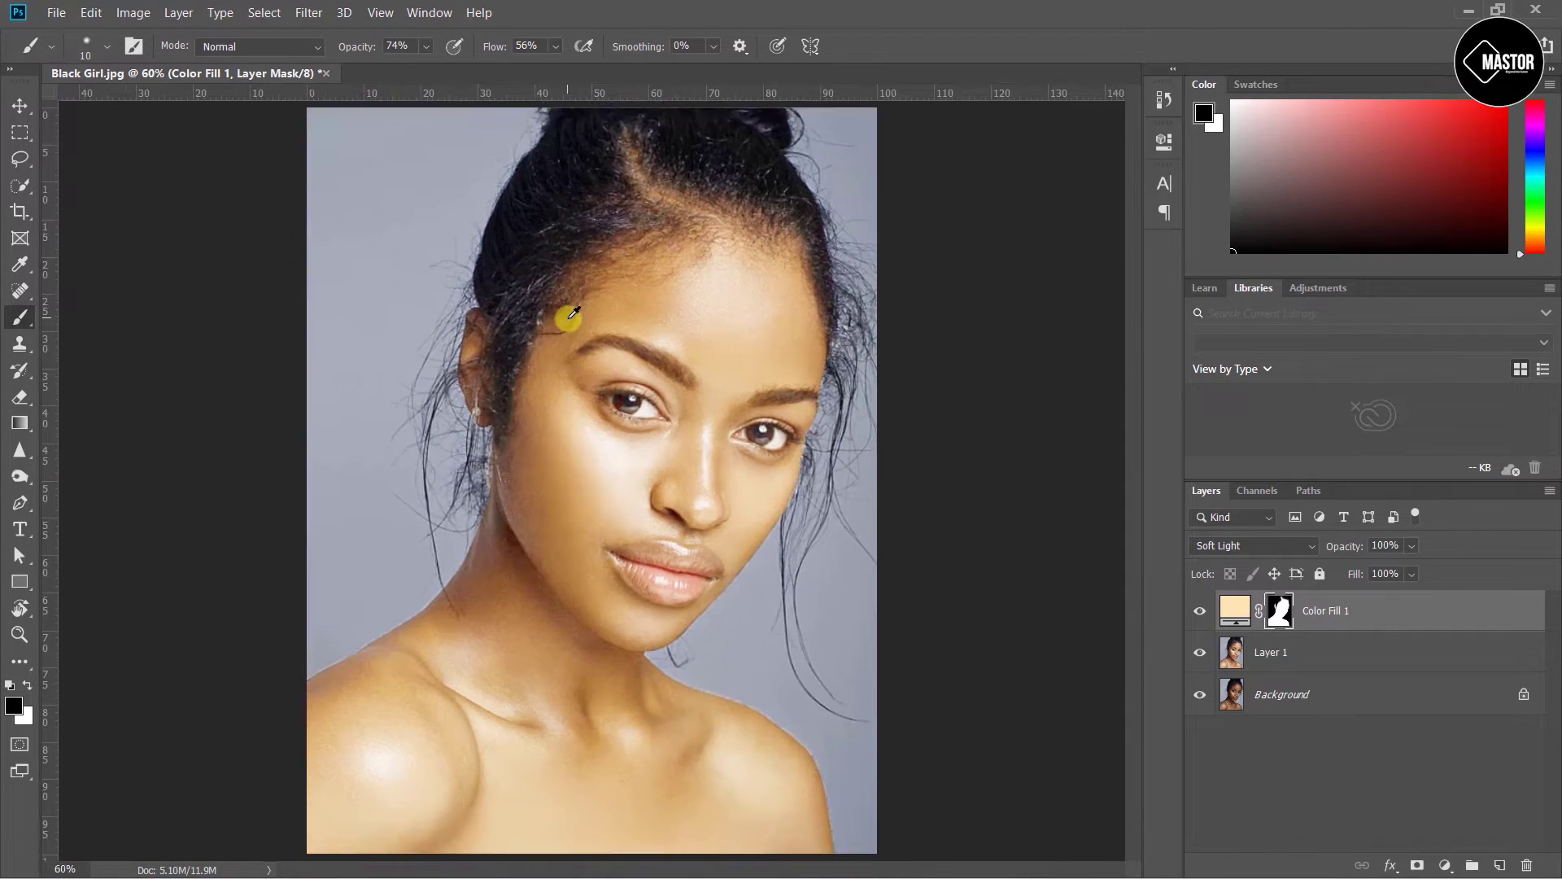
scroll(568, 319, up, 1)
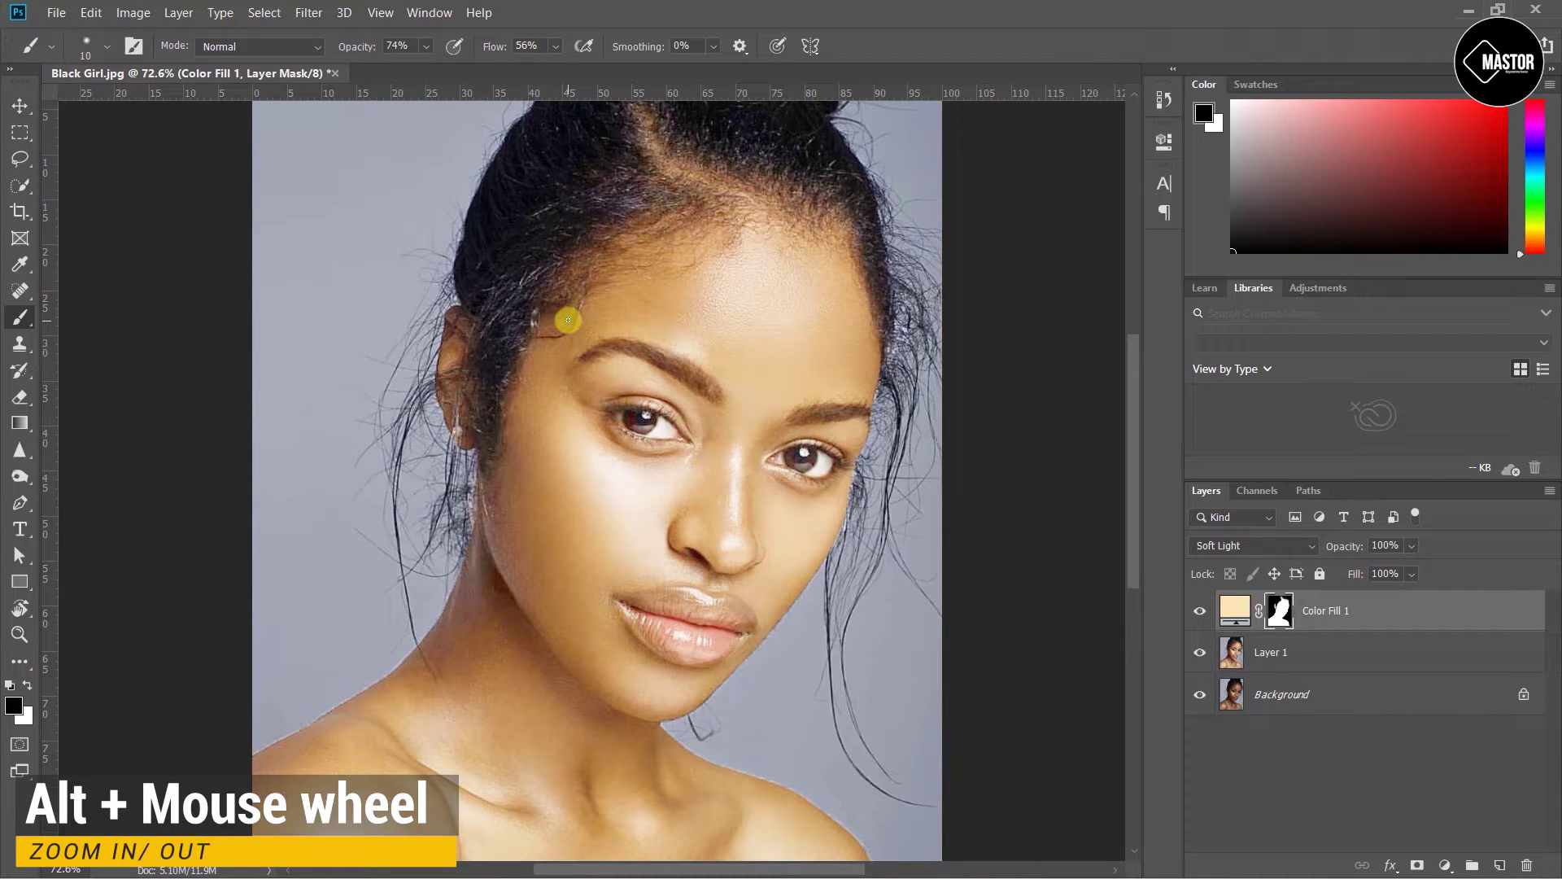
alt+scroll(593, 354, down, 3)
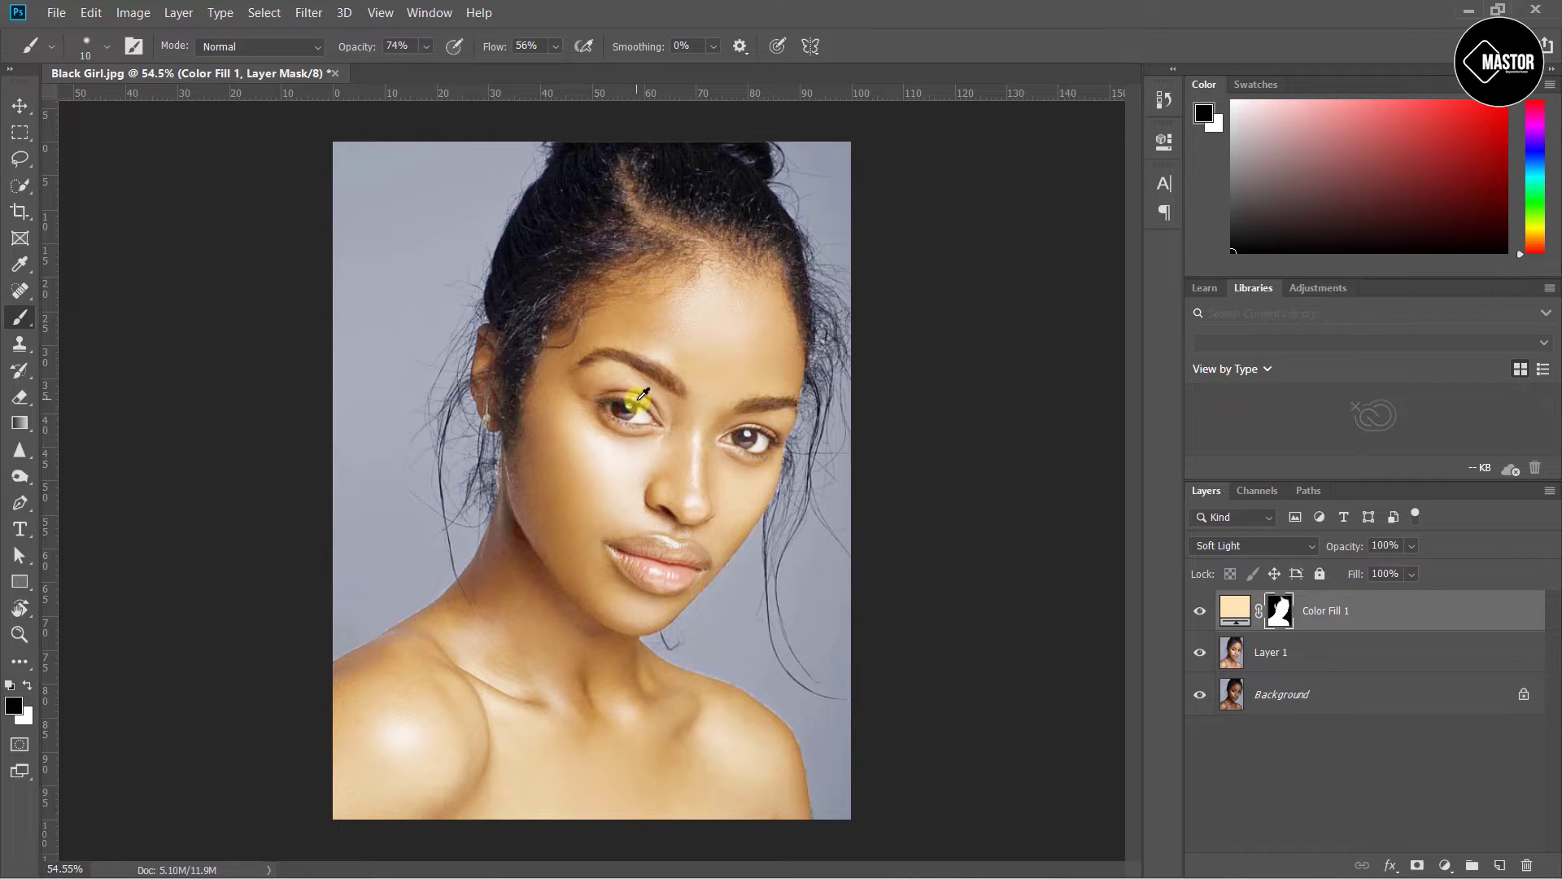
Mask the warm fill off the eyebrow along its arc and inner part
scroll(570, 358, up, 3)
scroll(651, 344, up, 2)
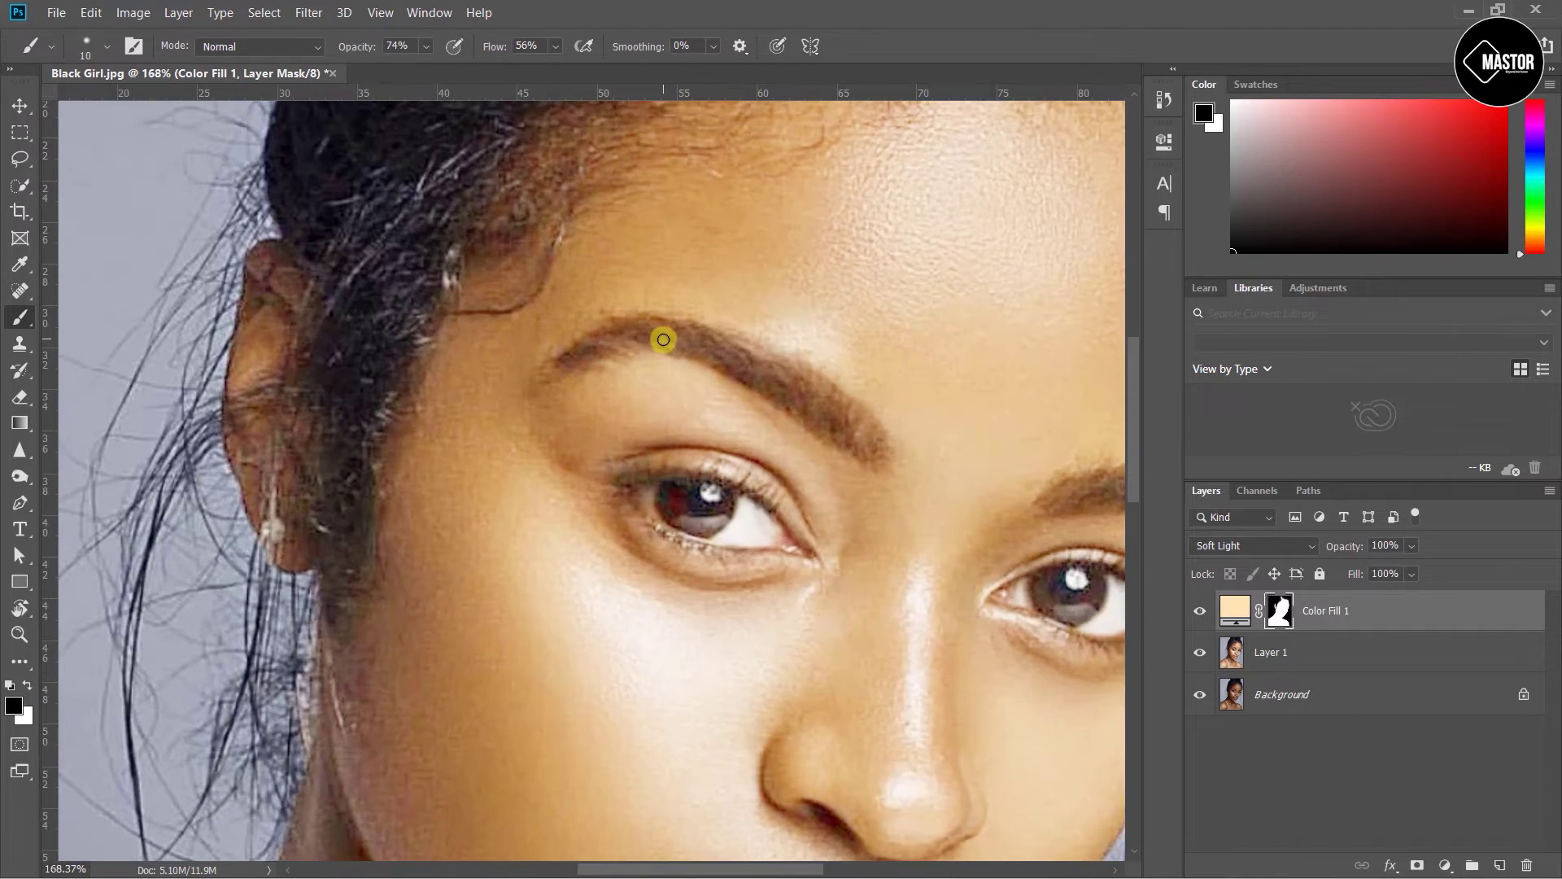
drag(865, 443, 722, 350)
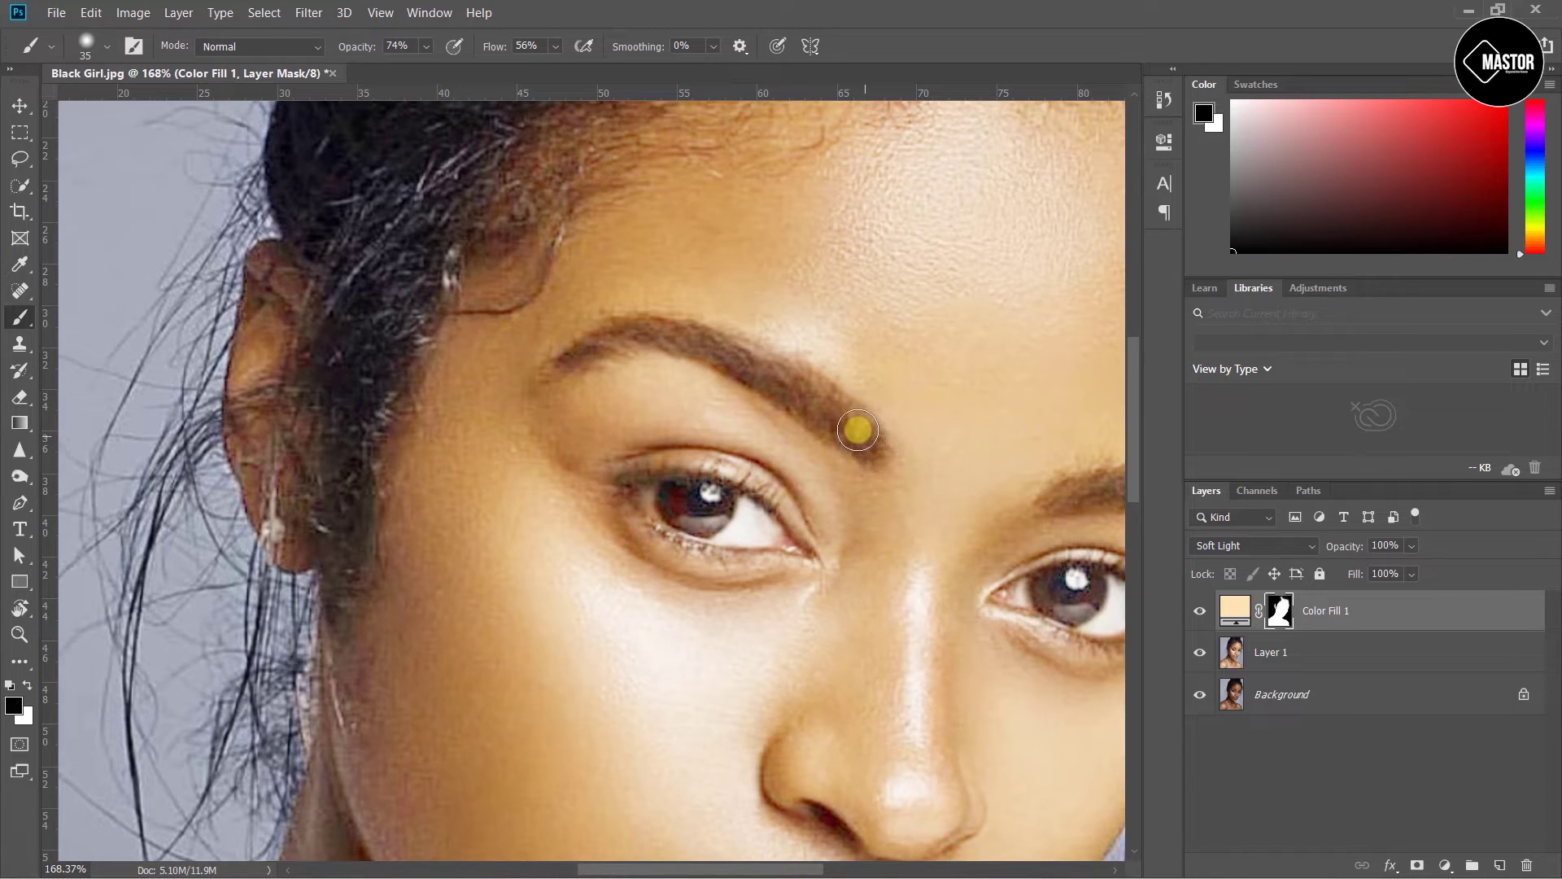
key(bracketleft)
mouse_move(721, 350)
mouse_down()
mouse_move(654, 329)
mouse_move(558, 363)
mouse_move(669, 334)
mouse_move(806, 403)
mouse_up()
Mask both irises out of the fill, enlarging the brush to 20 px
scroll(688, 510, up, 3)
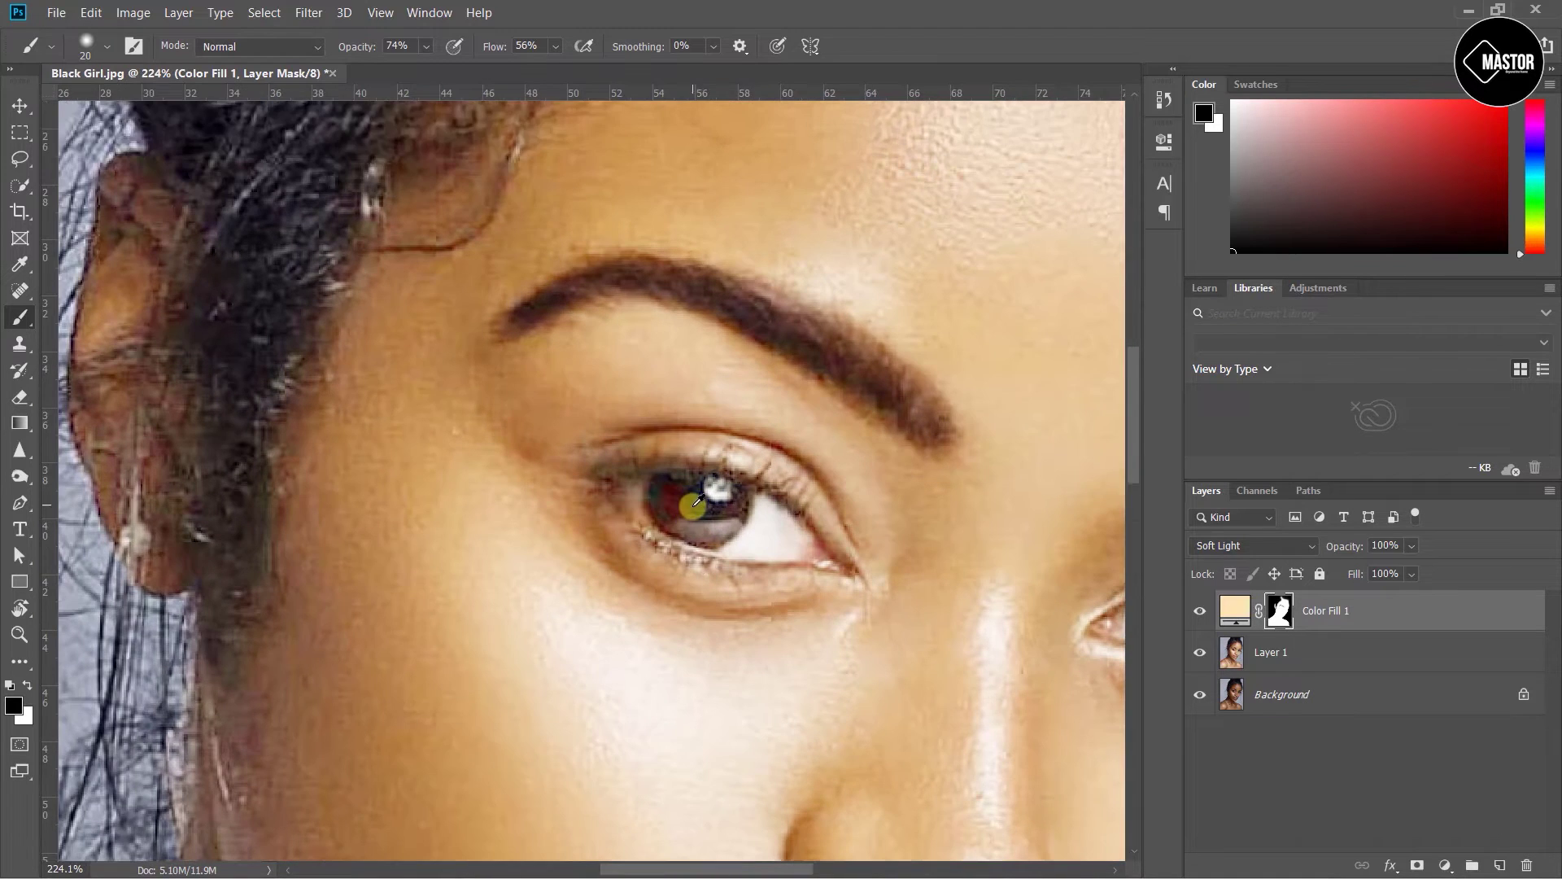
mouse_move(655, 431)
mouse_down()
mouse_move(700, 472)
mouse_move(732, 439)
mouse_move(607, 429)
mouse_move(675, 488)
mouse_move(756, 512)
mouse_move(827, 509)
mouse_move(687, 425)
mouse_move(600, 432)
mouse_move(693, 497)
mouse_up()
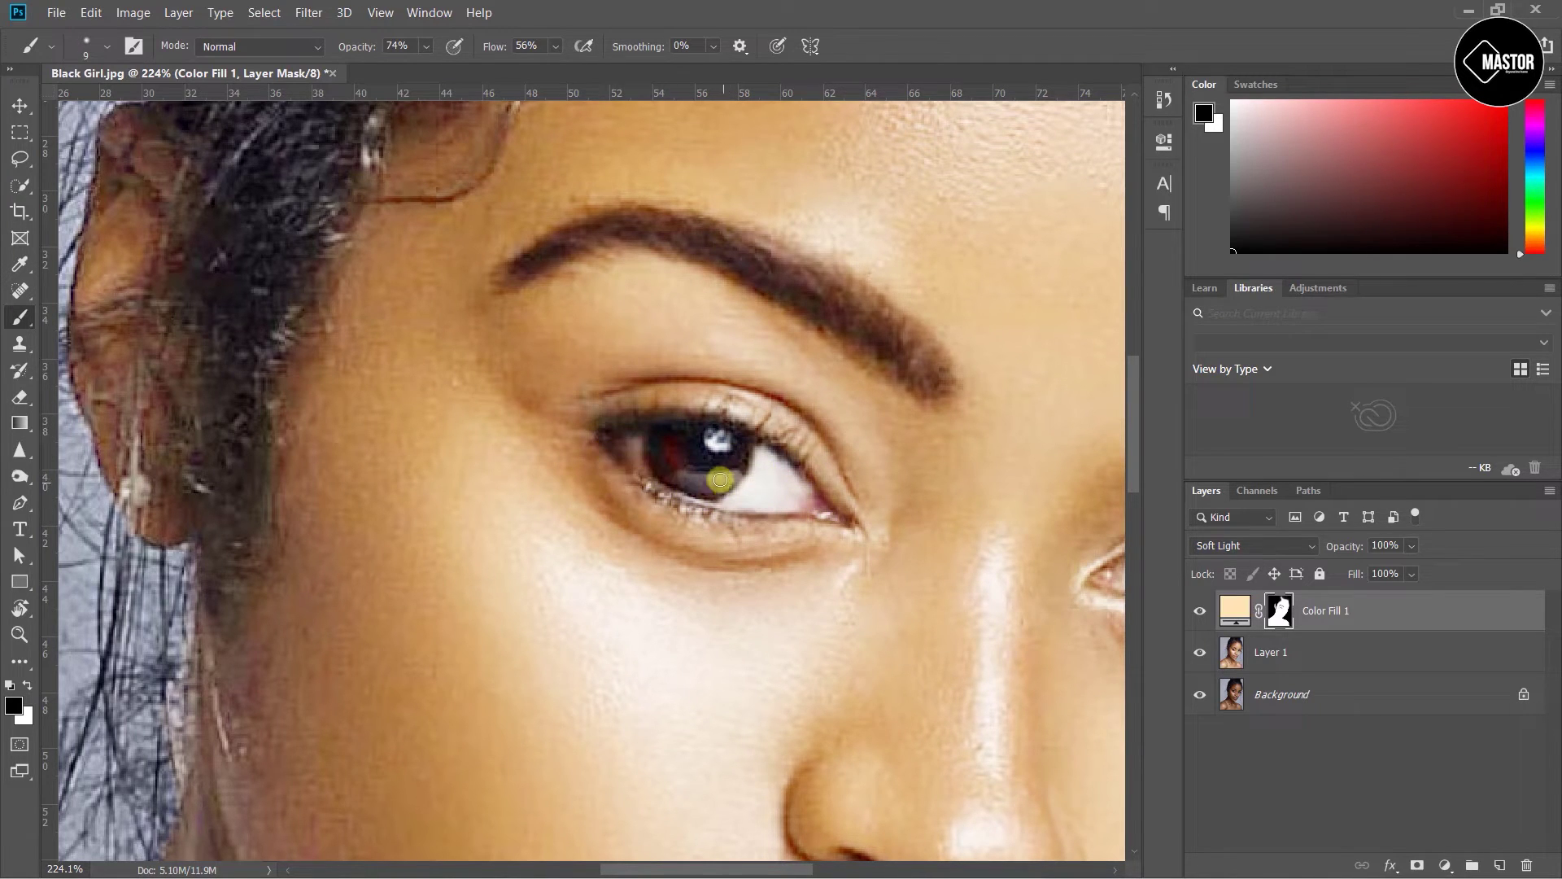
scroll(750, 465, down, 10)
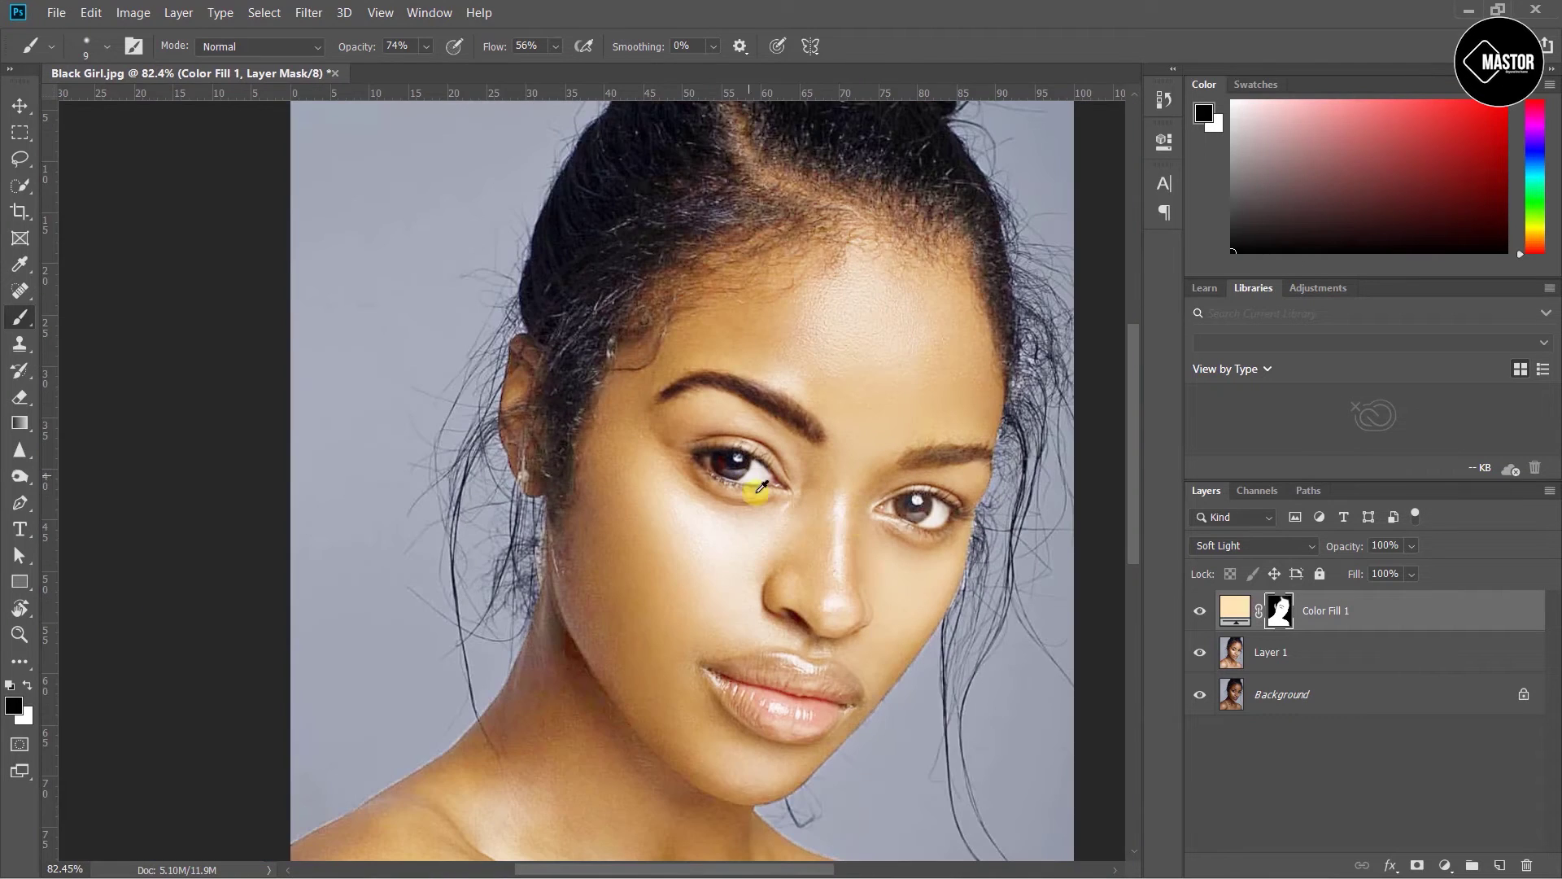
scroll(1000, 537, up, 5)
scroll(708, 352, up, 3)
key(bracketright)
key(bracketright)
key(bracketright)
mouse_move(642, 423)
mouse_down()
mouse_move(675, 460)
mouse_move(724, 439)
mouse_move(712, 402)
mouse_move(618, 427)
mouse_move(704, 476)
mouse_move(765, 484)
mouse_move(802, 442)
mouse_move(727, 406)
mouse_move(618, 431)
mouse_move(747, 419)
mouse_move(743, 454)
mouse_move(735, 331)
mouse_move(662, 307)
mouse_move(735, 282)
mouse_move(920, 276)
mouse_move(655, 304)
mouse_move(805, 265)
mouse_move(823, 279)
mouse_move(662, 297)
mouse_move(924, 296)
mouse_move(622, 340)
mouse_up()
scroll(556, 537, down, 5)
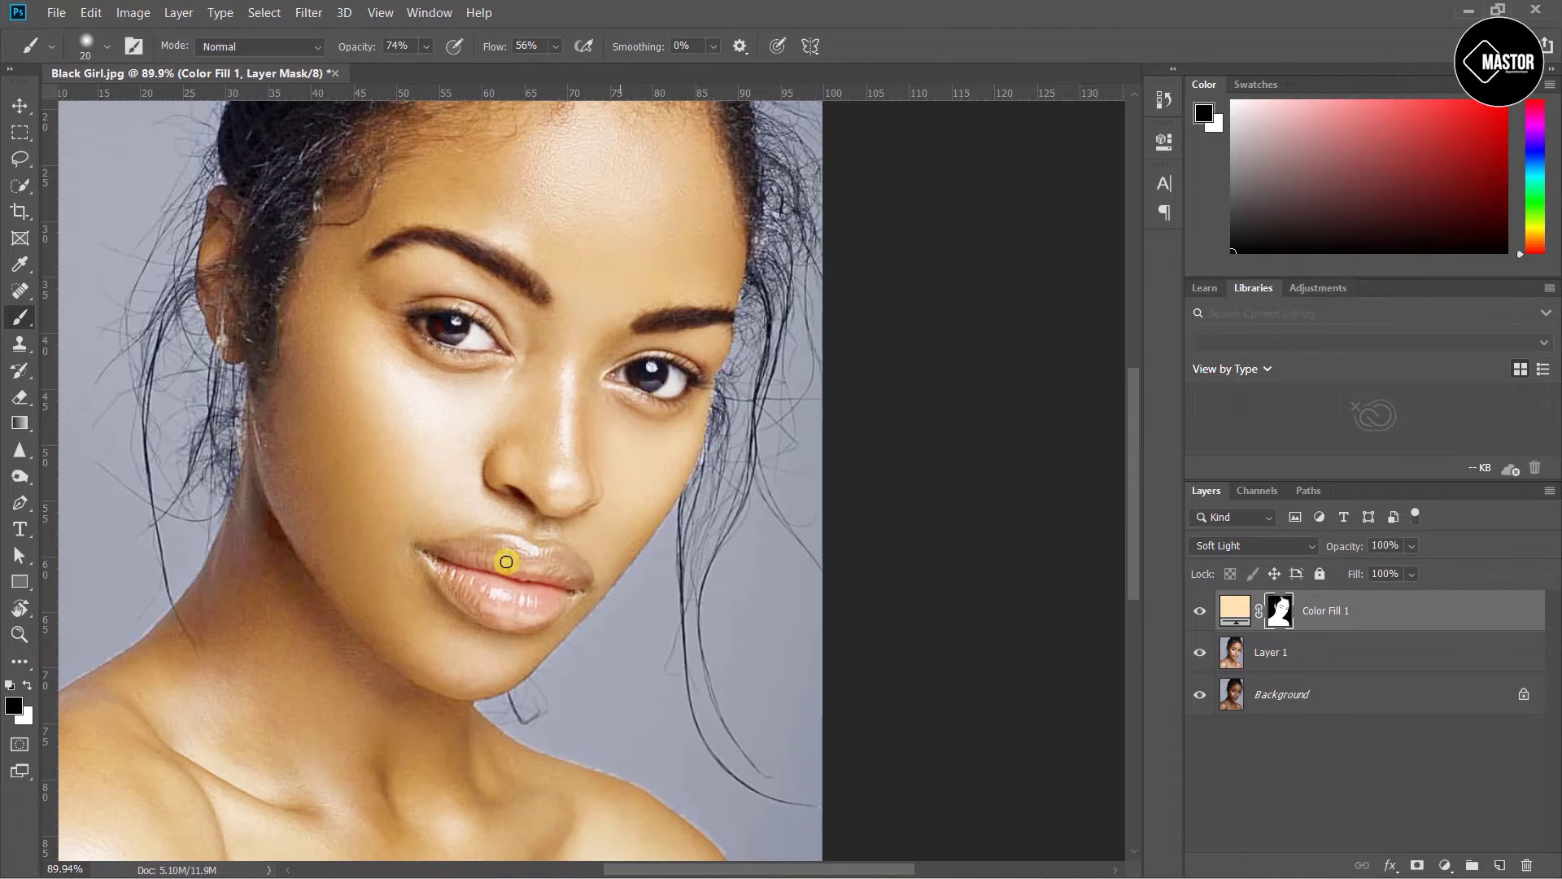
Mask the fill off the lower lip, upper lip and mouth corner, then fit the image on screen
scroll(305, 492, up, 3)
scroll(432, 435, up, 2)
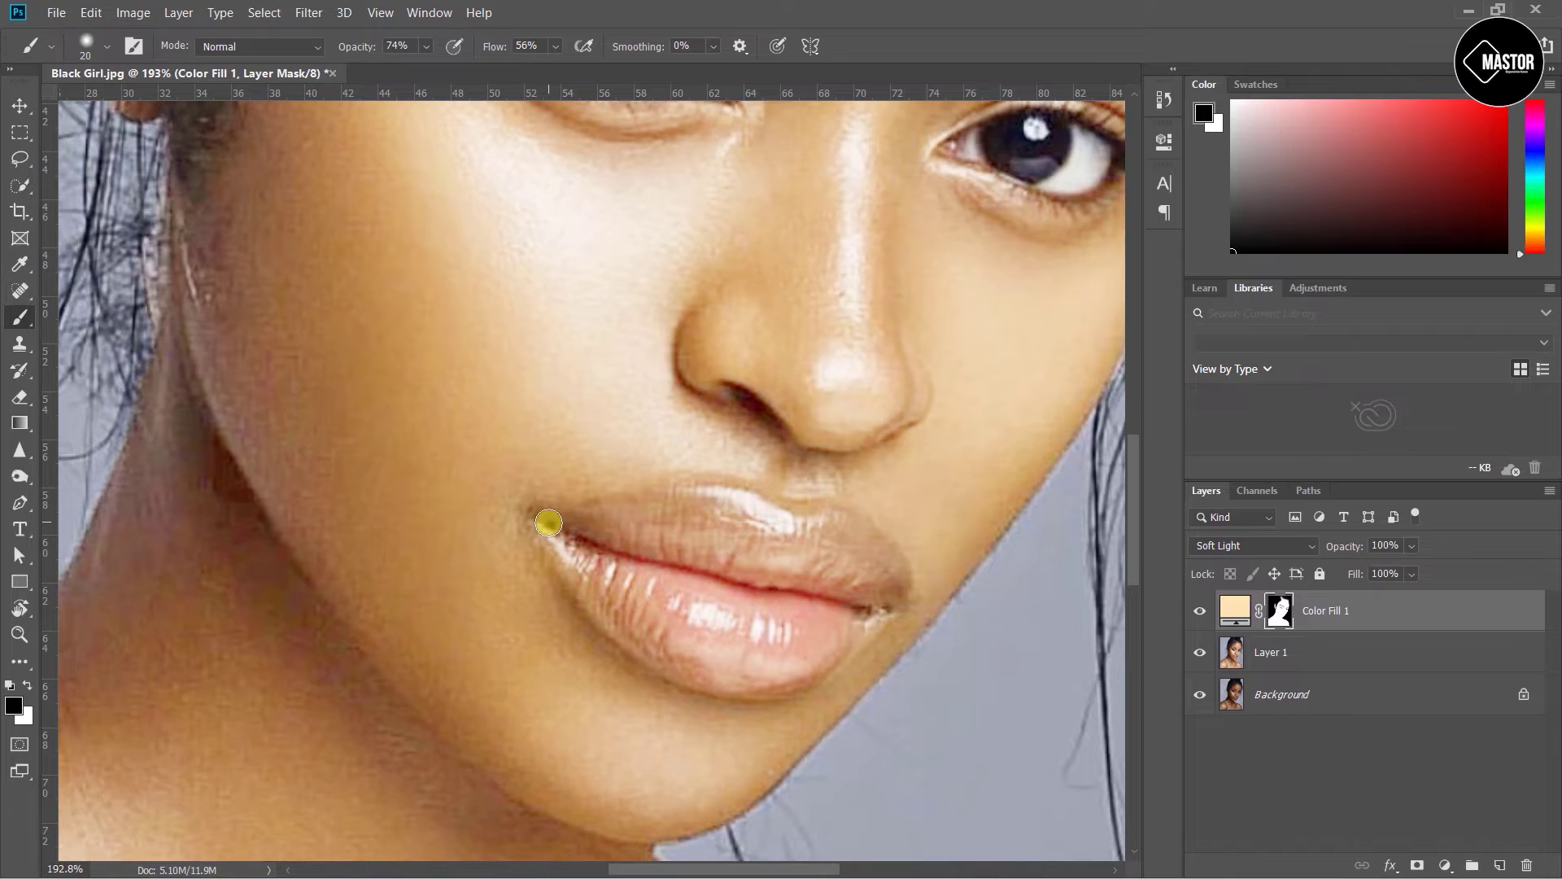
mouse_move(578, 563)
mouse_down()
mouse_move(692, 665)
mouse_move(795, 662)
mouse_move(865, 620)
mouse_move(715, 638)
mouse_move(716, 599)
mouse_move(697, 617)
mouse_move(762, 666)
mouse_up()
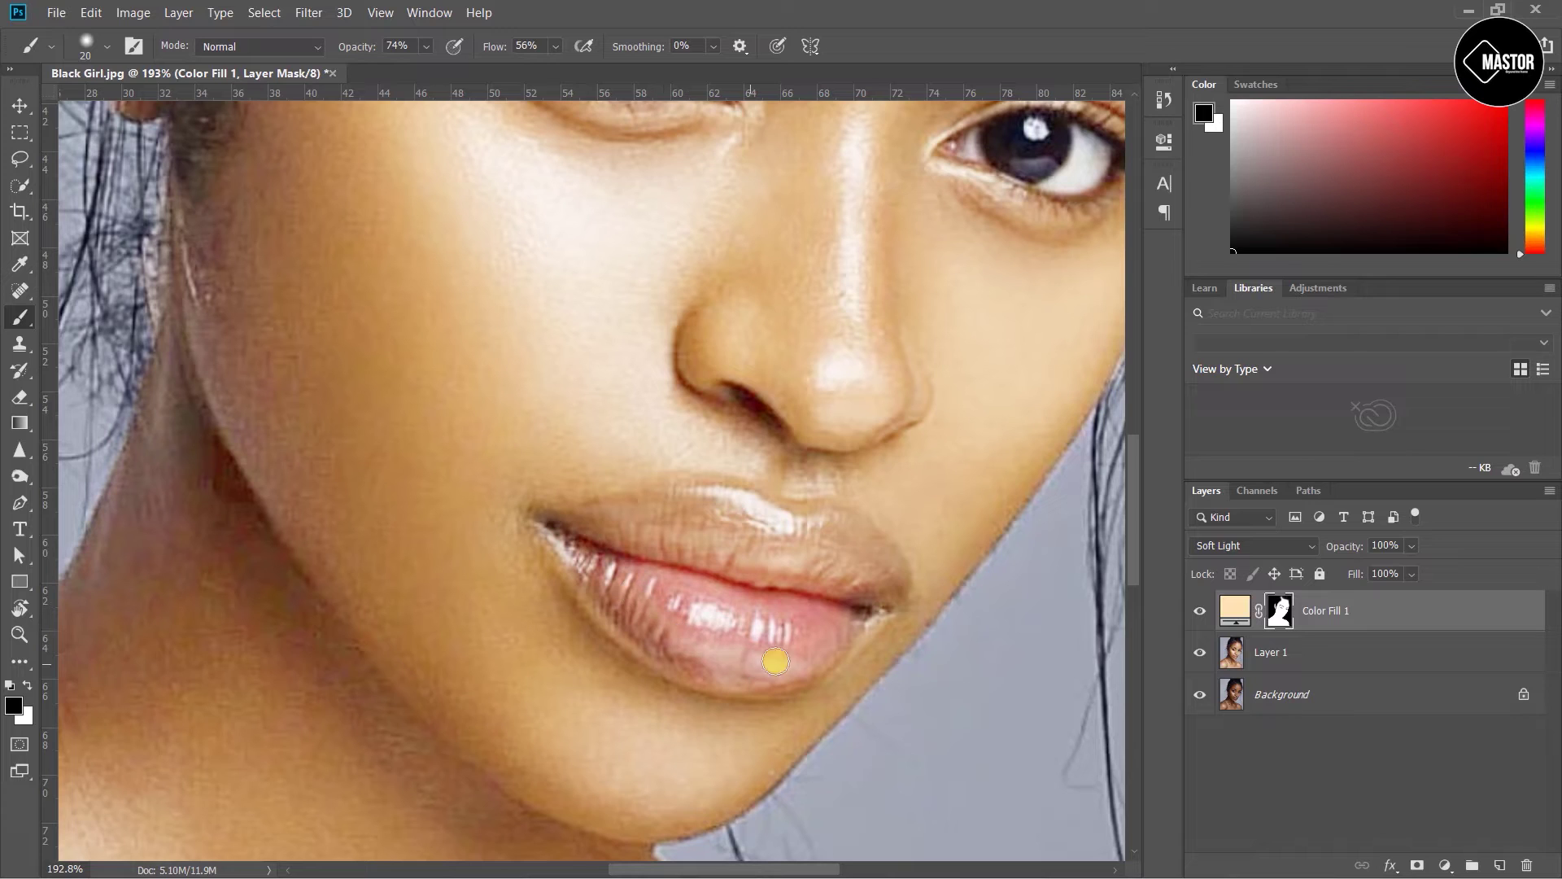
mouse_move(859, 604)
mouse_down()
mouse_move(895, 581)
mouse_move(846, 521)
mouse_move(850, 569)
mouse_move(779, 587)
mouse_move(838, 554)
mouse_move(805, 519)
mouse_move(659, 488)
mouse_move(570, 517)
mouse_move(701, 563)
mouse_move(685, 557)
mouse_move(873, 570)
mouse_move(651, 525)
mouse_move(727, 531)
mouse_move(659, 532)
mouse_move(795, 562)
mouse_move(857, 617)
mouse_move(739, 530)
mouse_move(561, 545)
mouse_move(680, 649)
mouse_up()
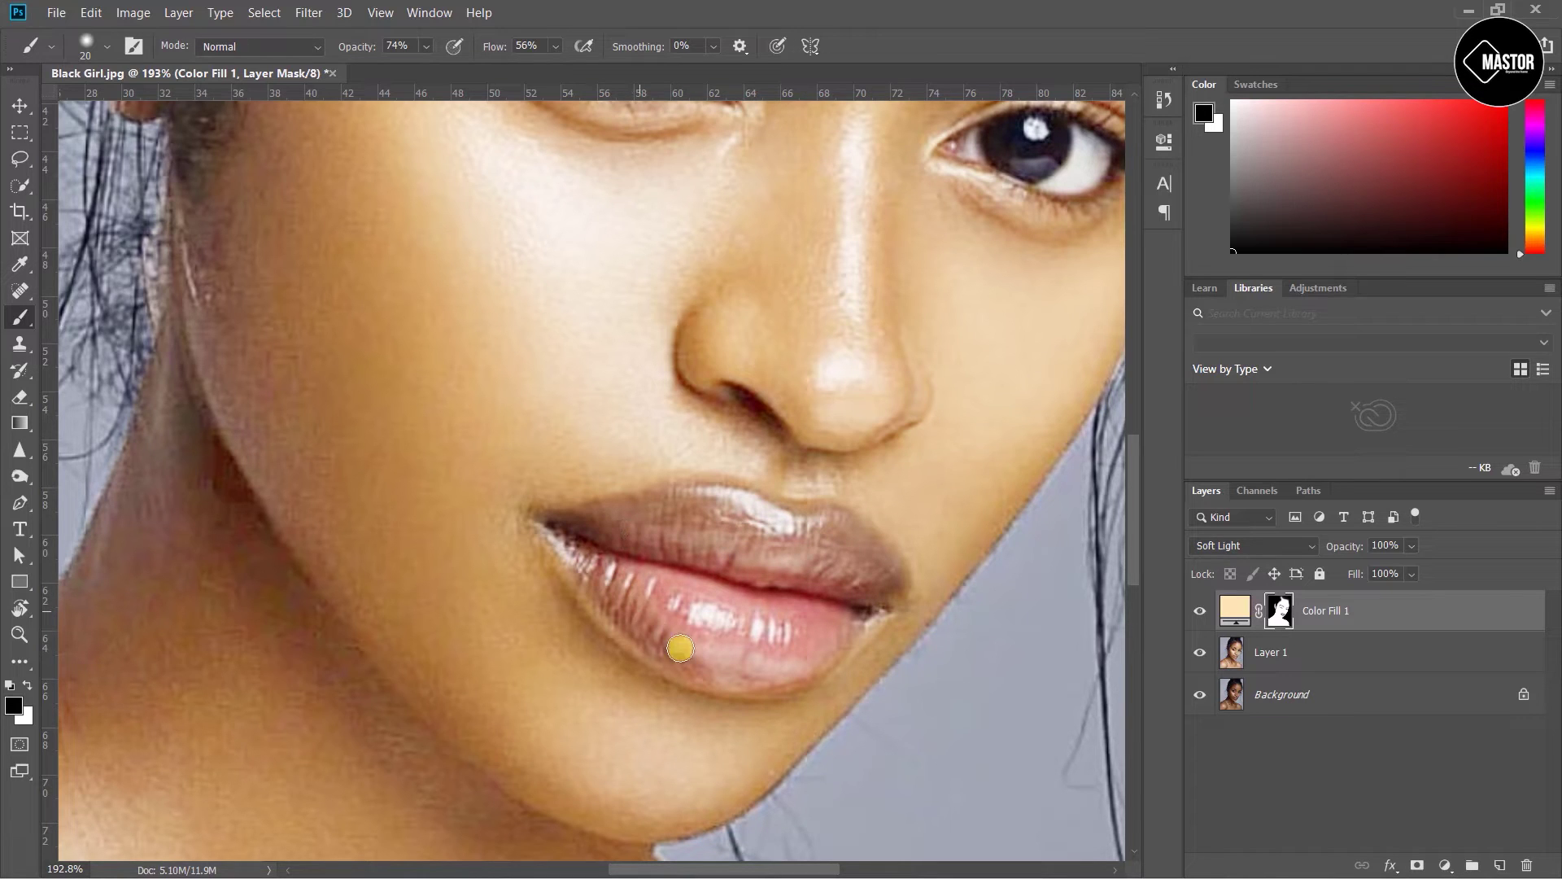
drag(864, 607, 842, 532)
mouse_move(666, 498)
mouse_down()
mouse_move(559, 523)
mouse_move(752, 577)
mouse_move(720, 565)
mouse_up()
key(ctrl+0)
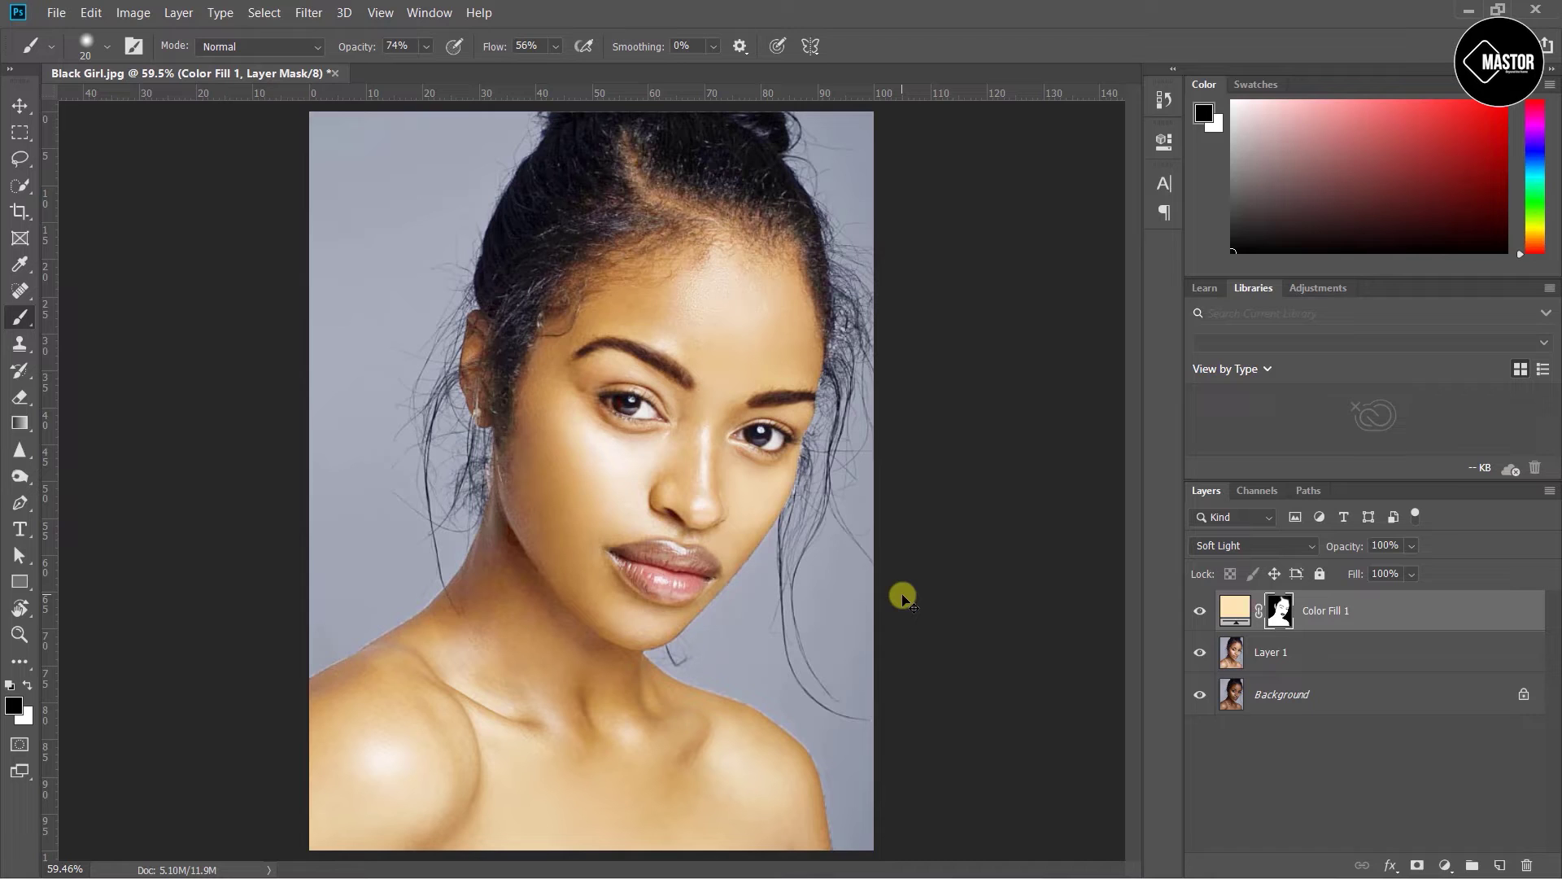
Show the Color Fill 1 mask as a red overlay and zoom in on the hair edges
key(backslash)
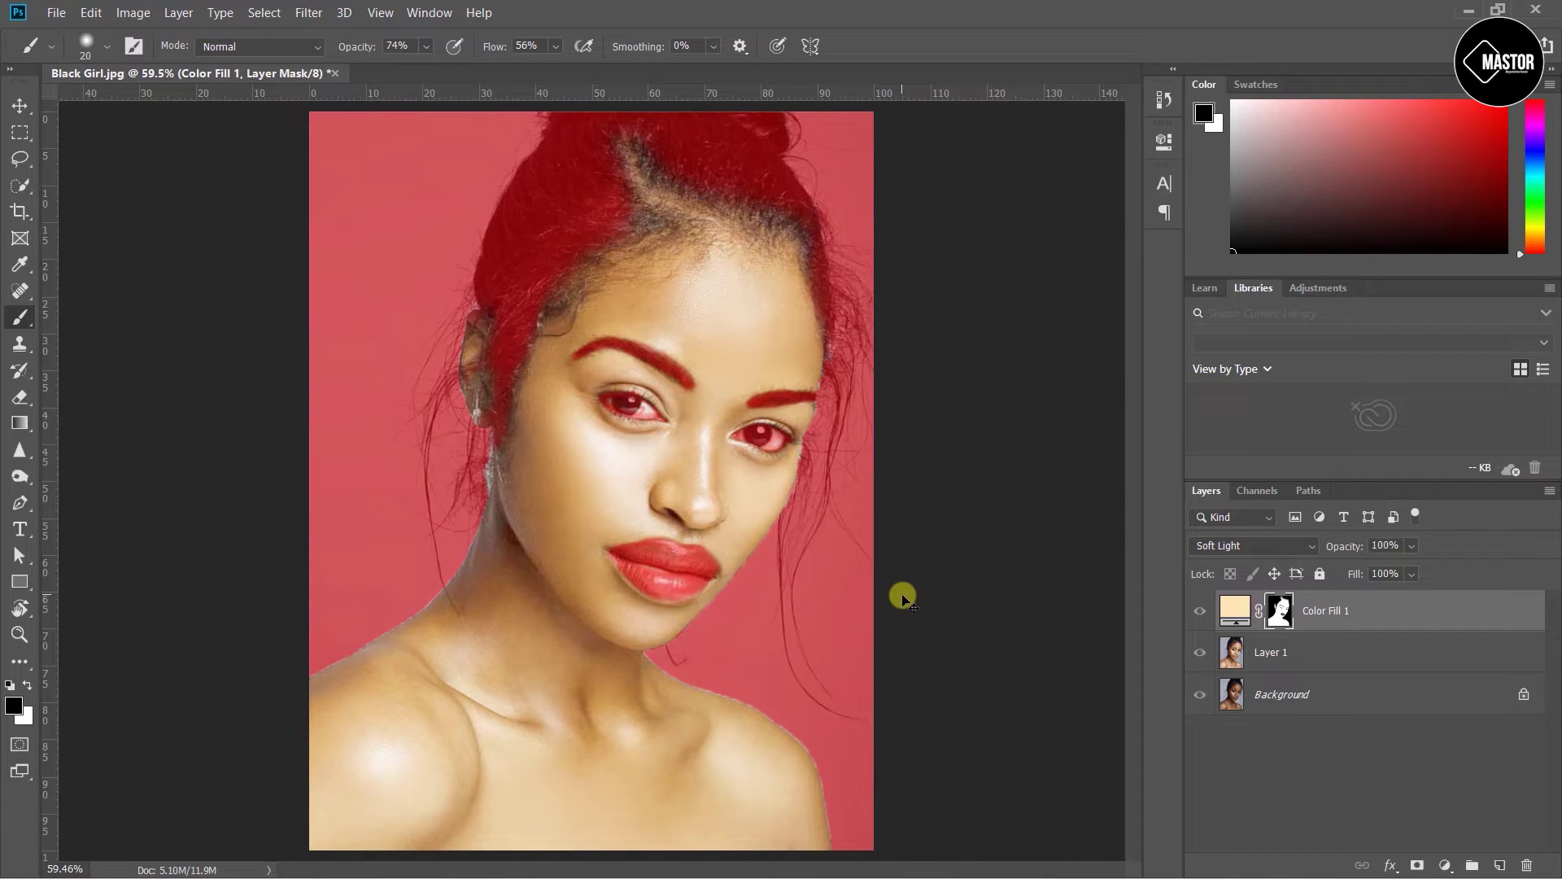
scroll(653, 428, up, 4)
scroll(623, 309, up, 4)
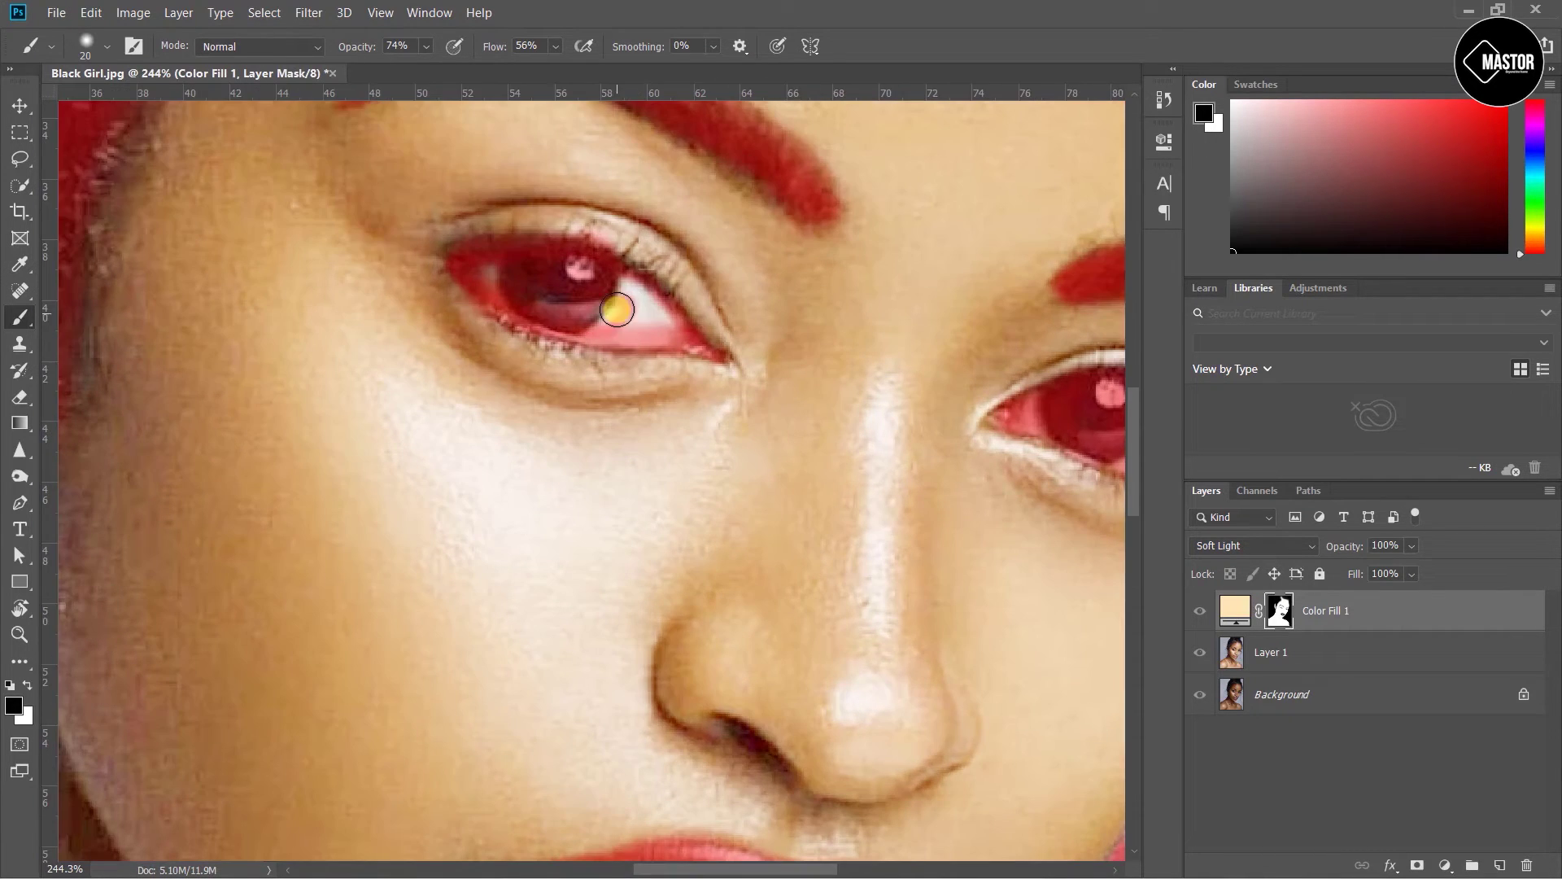
scroll(602, 293, down, 3)
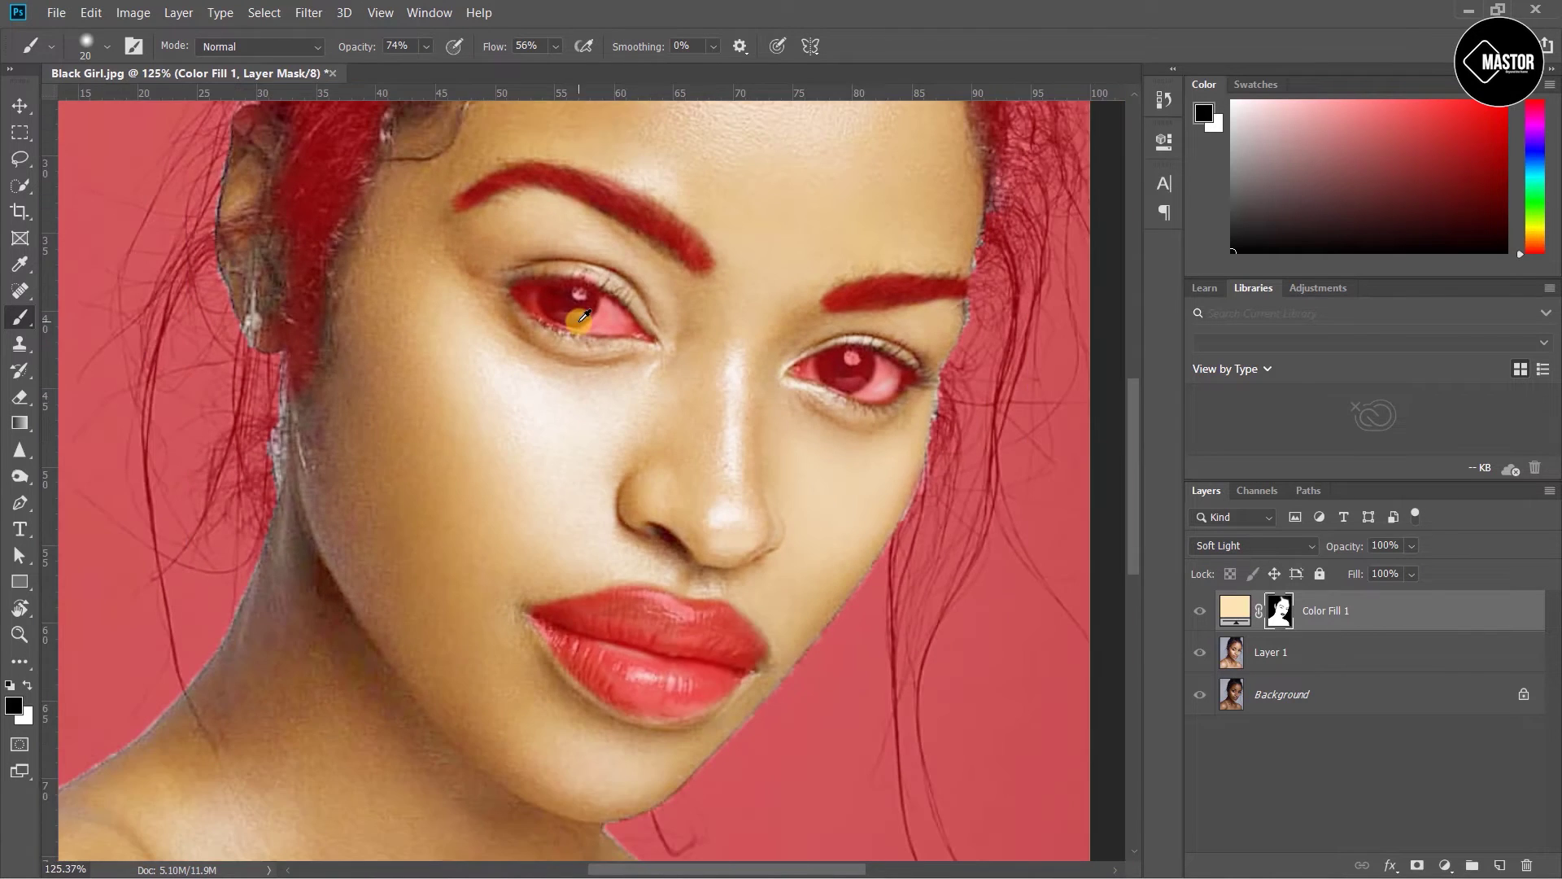
scroll(964, 397, up, 2)
scroll(964, 397, up, 2)
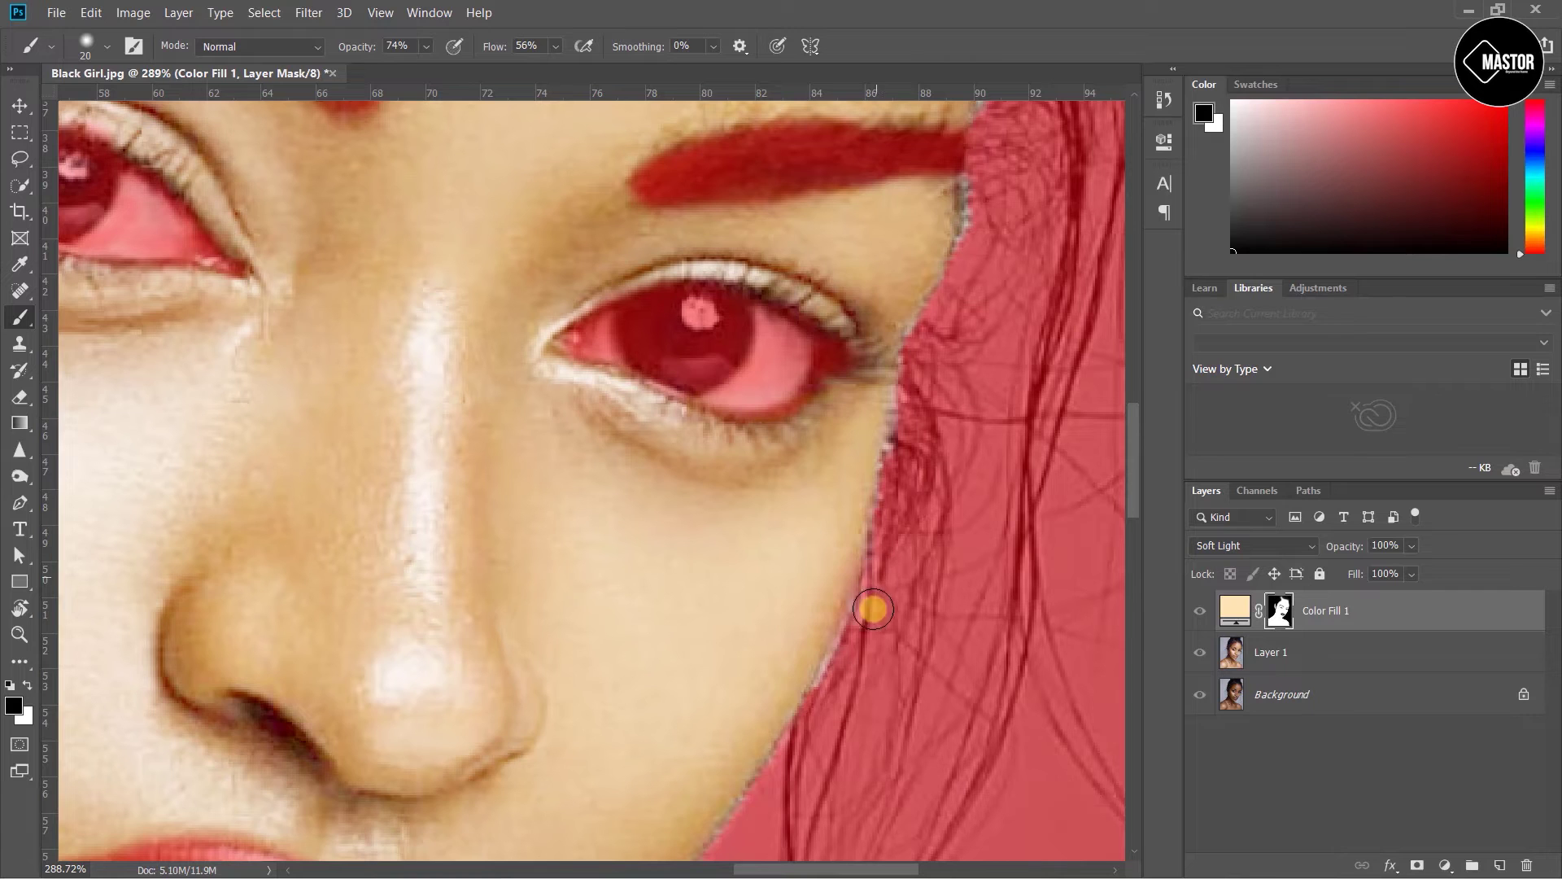
scroll(862, 675, up, 3)
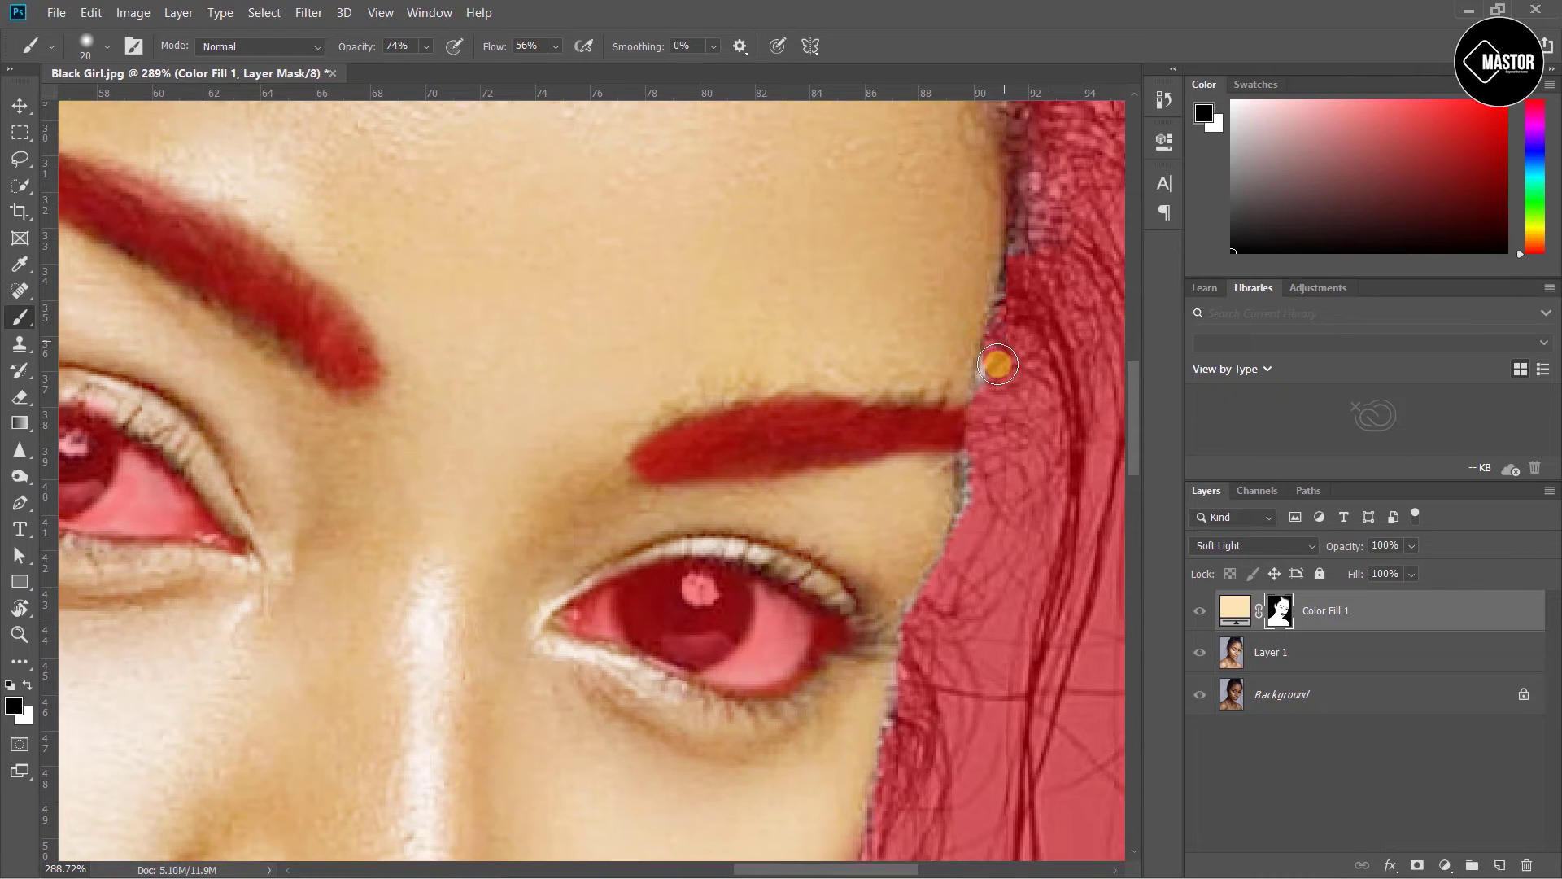
scroll(964, 520, up, 3)
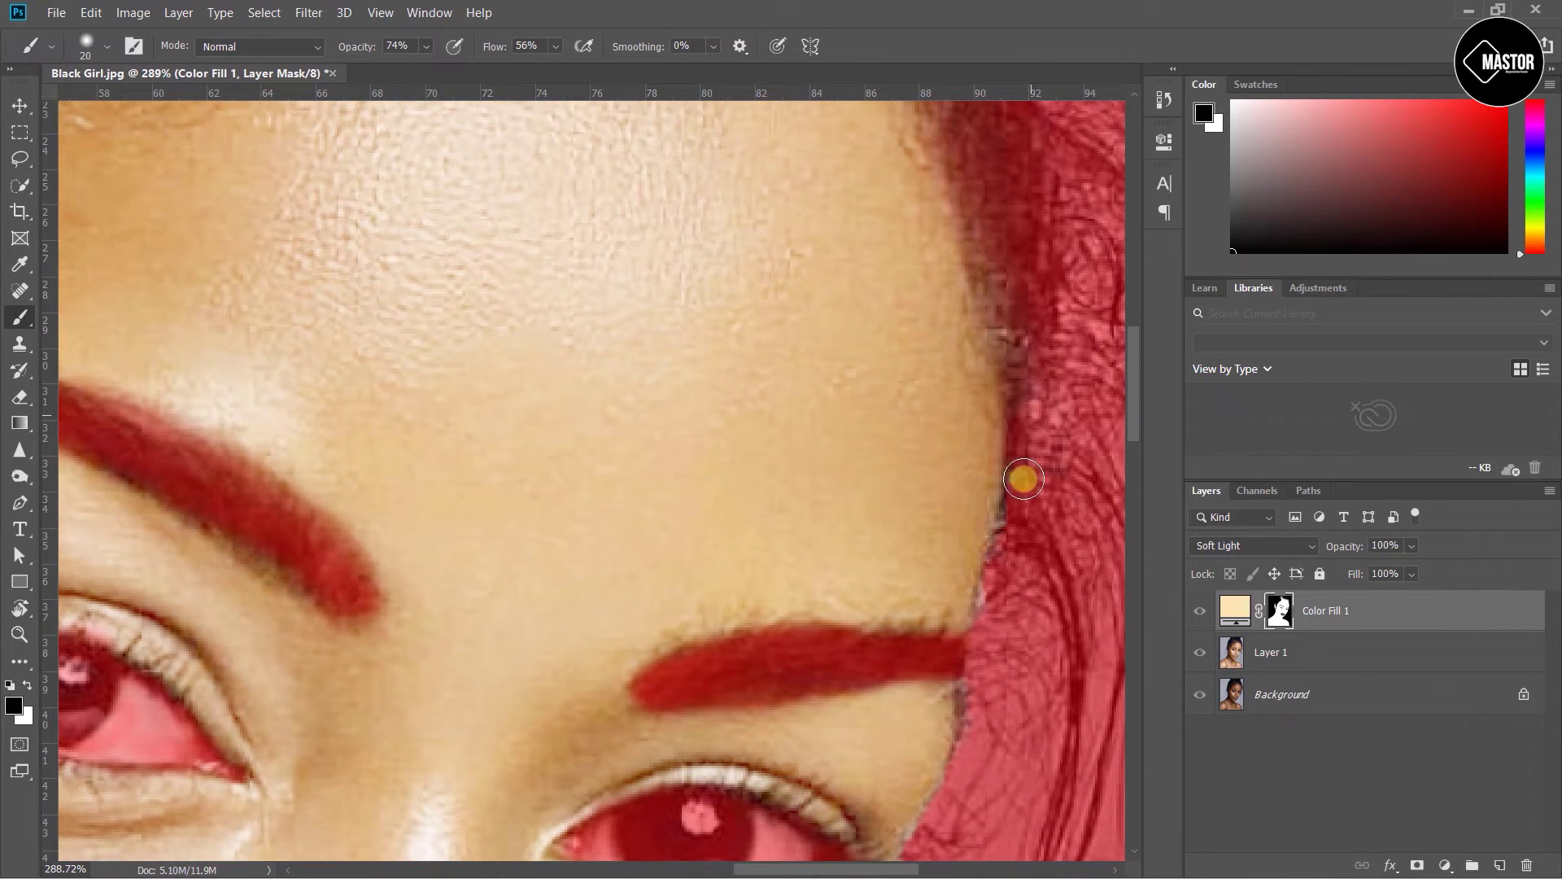
alt+scroll(1019, 350, down, 5)
scroll(1011, 383, down, 1)
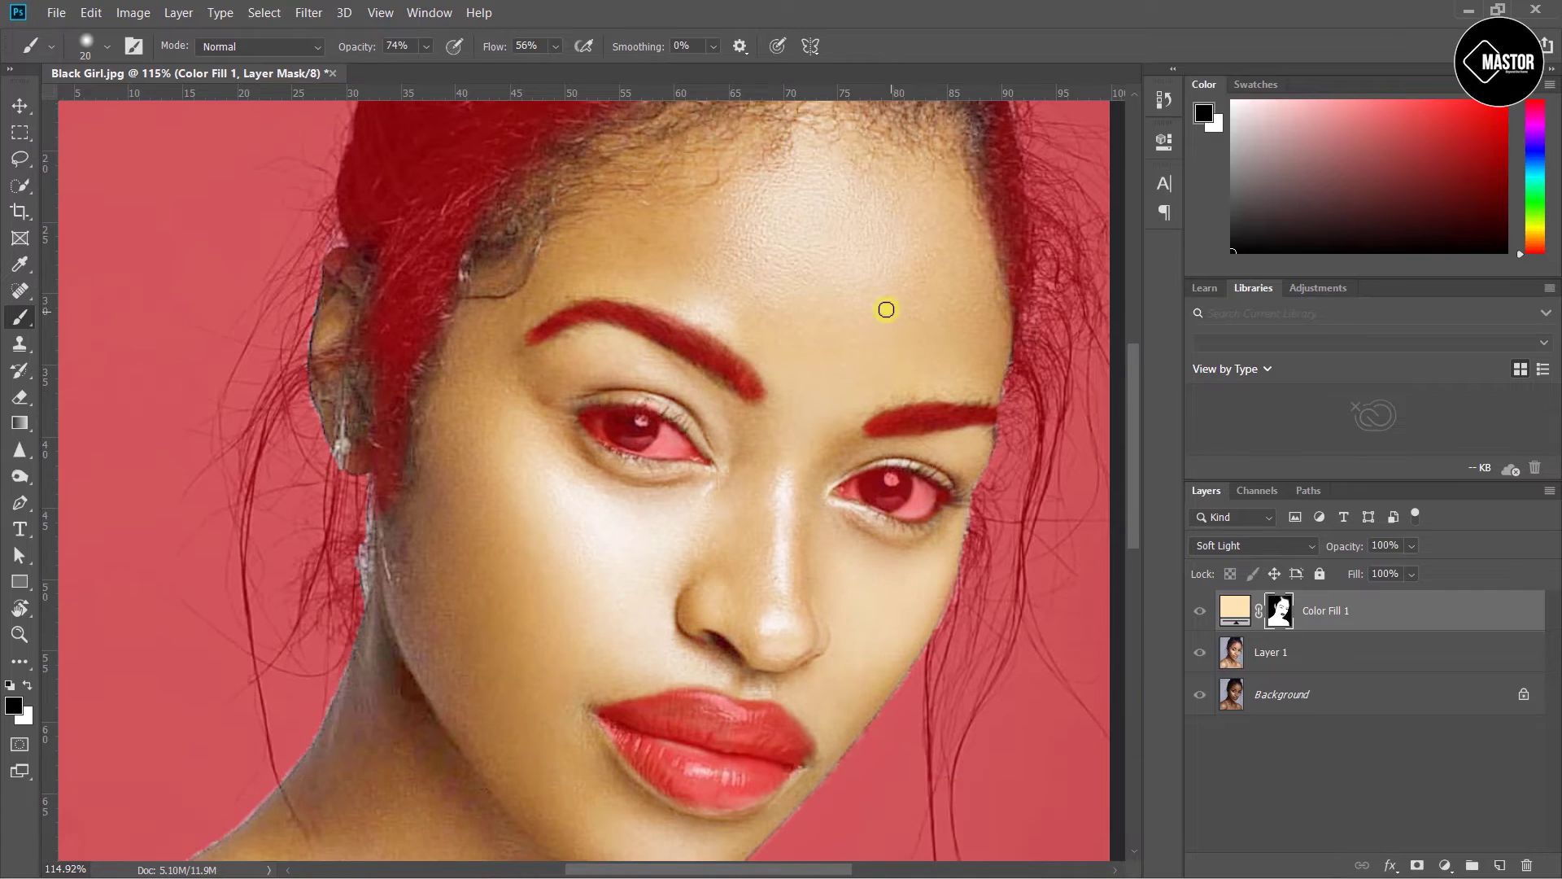
scroll(886, 310, down, 1)
alt+scroll(251, 412, up, 4)
Extend the fill mask over the hair edge beside the cheek
mouse_move(479, 386)
mouse_down()
mouse_move(467, 463)
mouse_move(485, 497)
mouse_up()
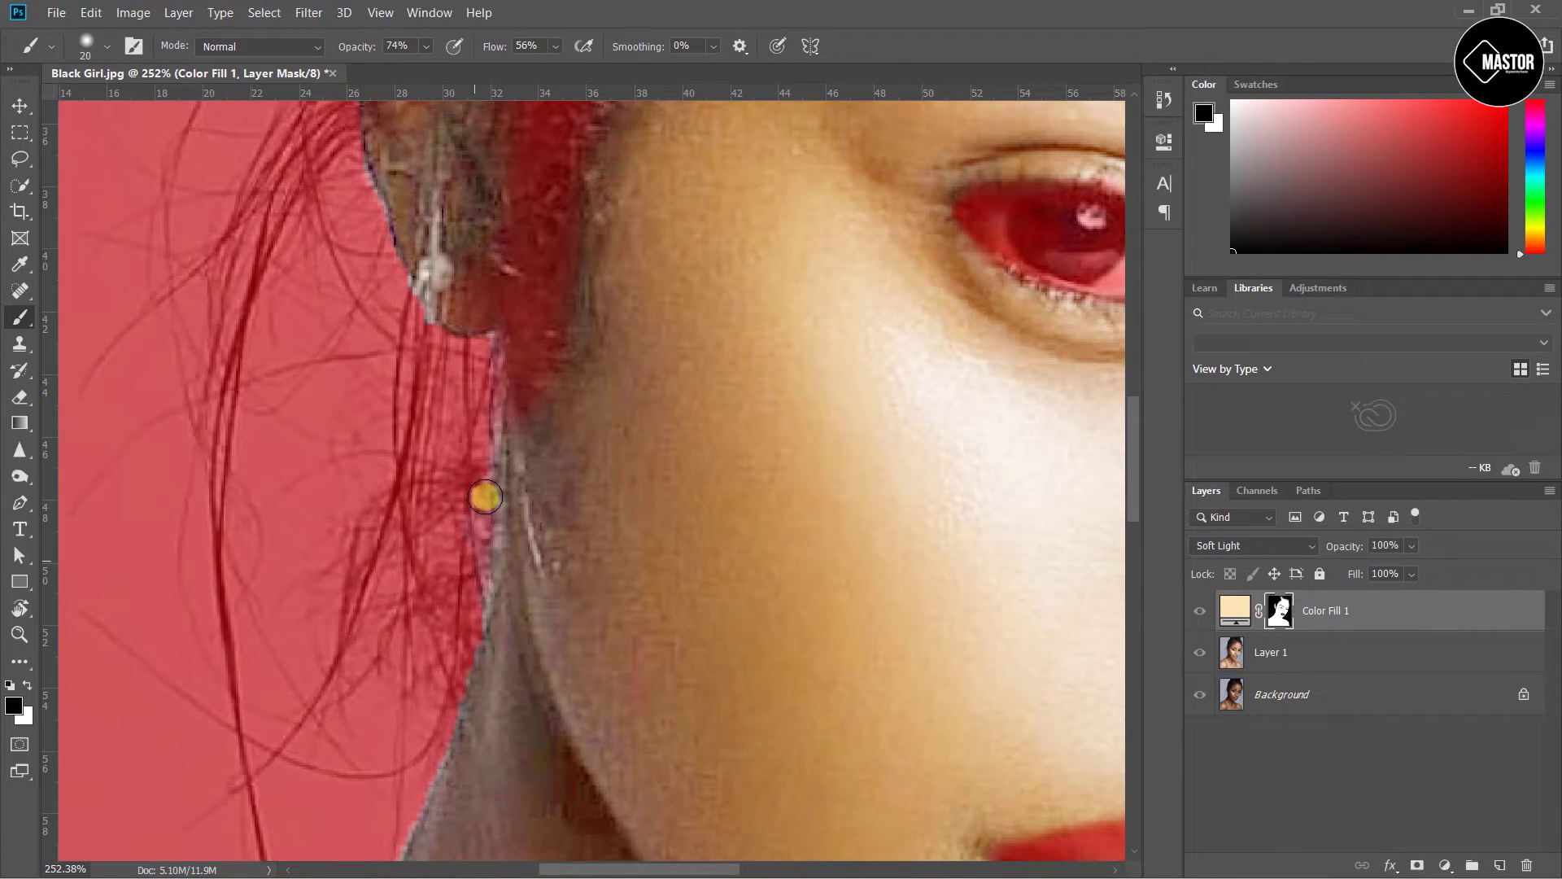
alt+scroll(452, 611, down, 4)
alt+scroll(446, 591, down, 3)
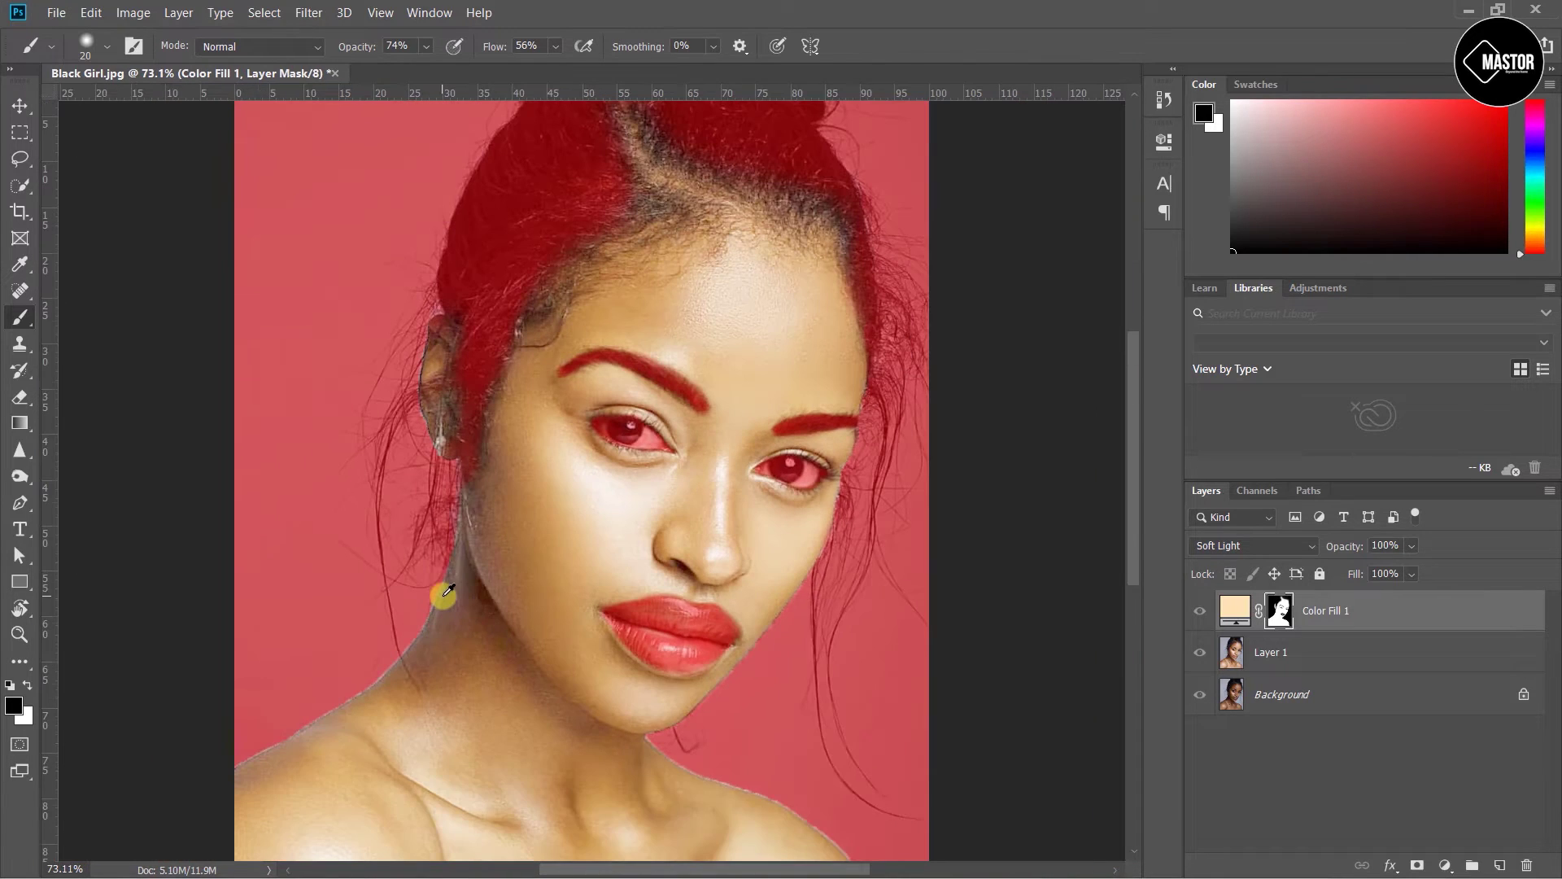
scroll(445, 567, up, 3)
alt+scroll(639, 552, down, 2)
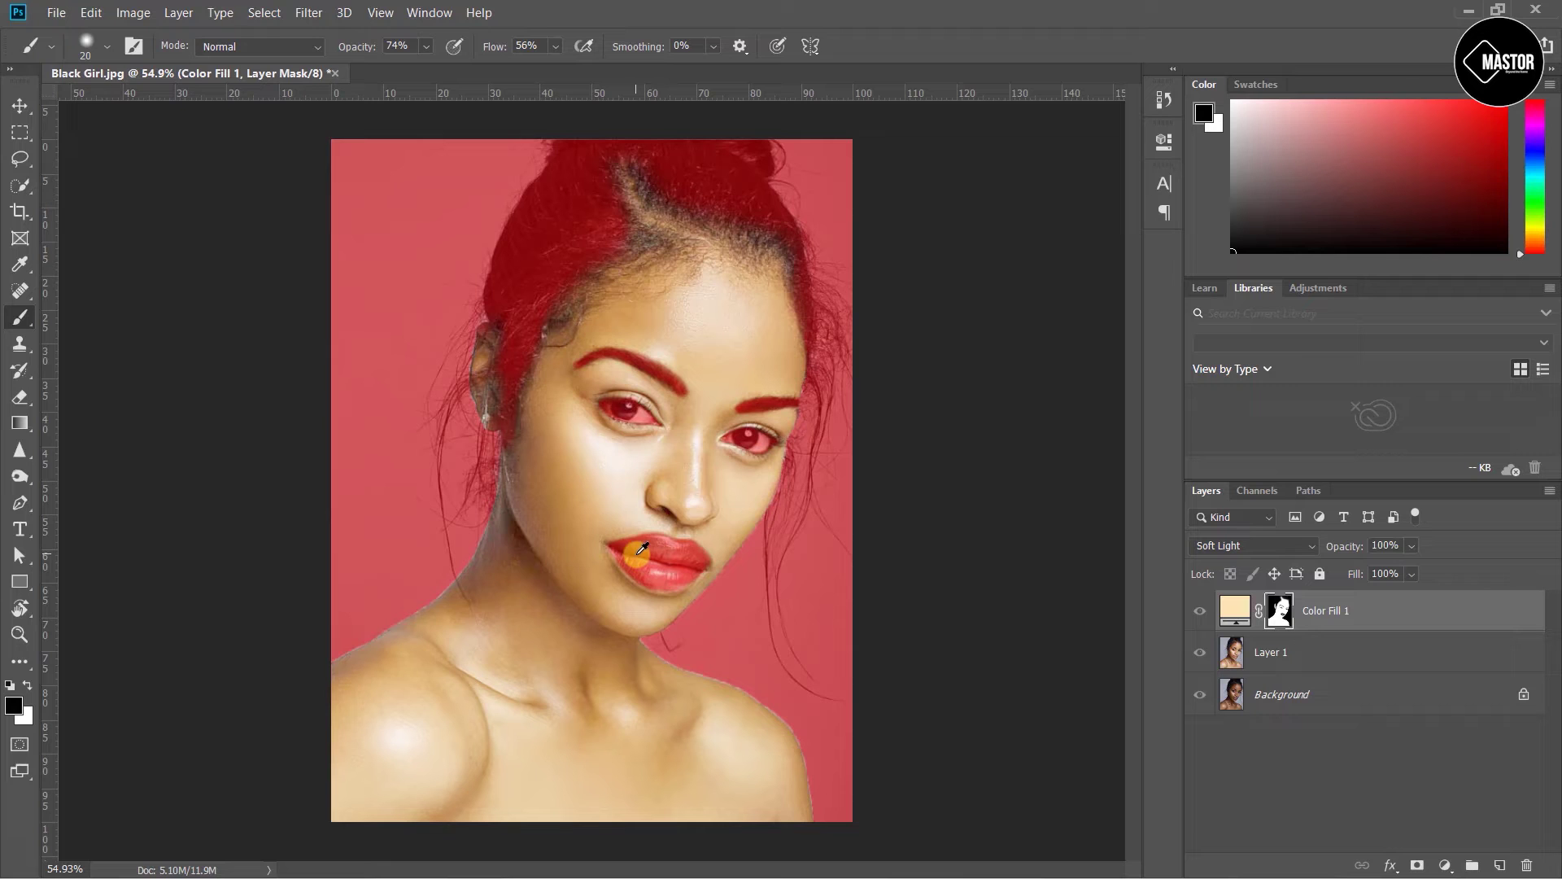
Hide the red mask overlay, compare original and retouched skin, and end with all layers visible
key(backslash)
key(backslash)
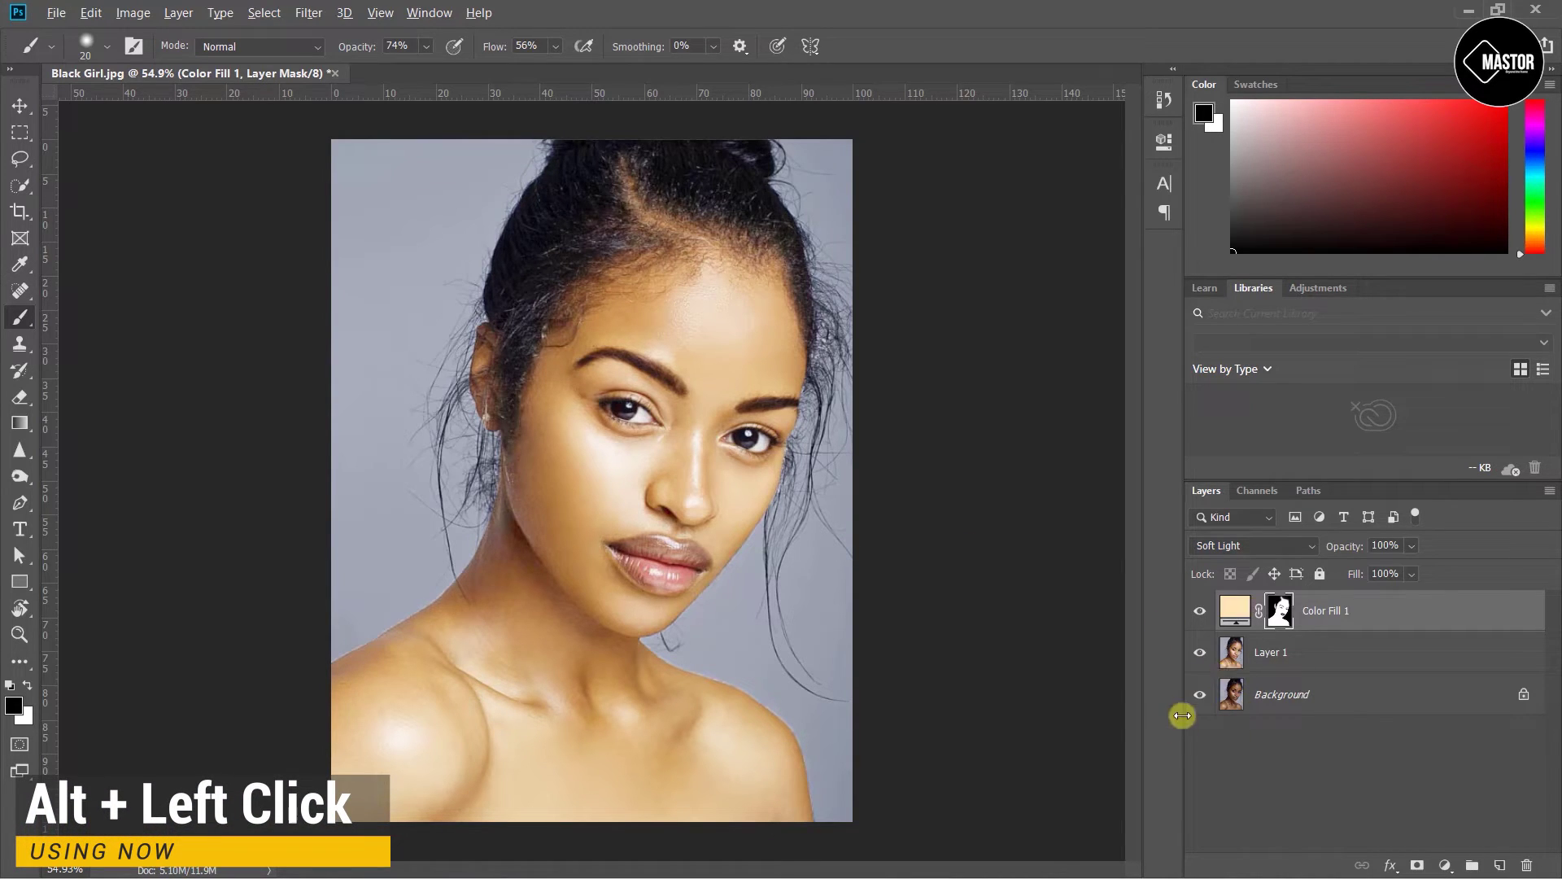
alt+click(1200, 698)
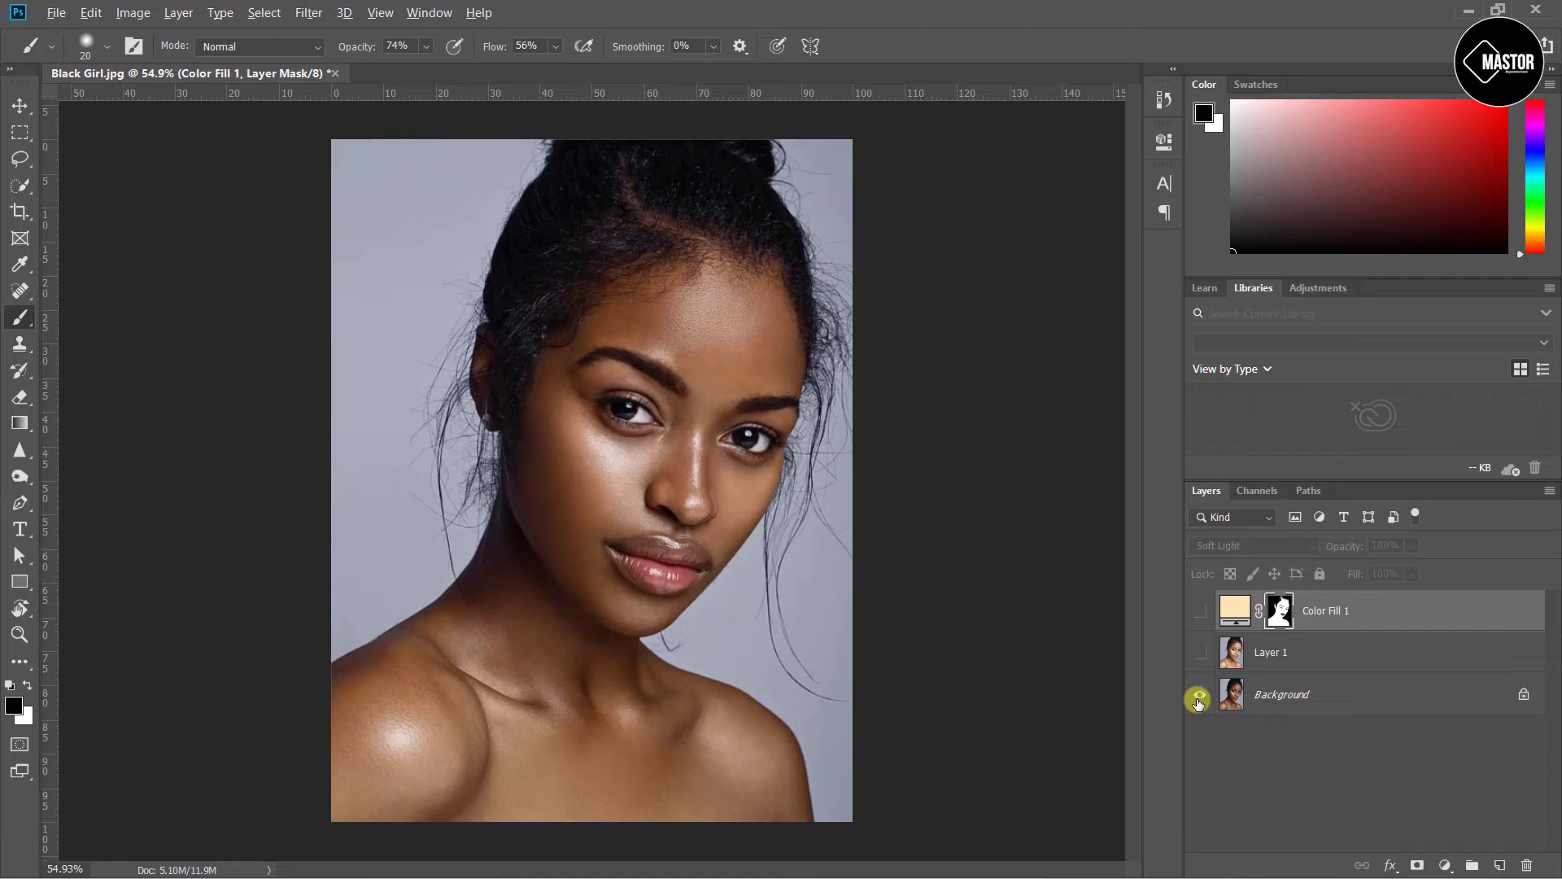
alt+click(1199, 699)
alt+click(1202, 698)
alt+click(1202, 698)
alt+click(1202, 698)
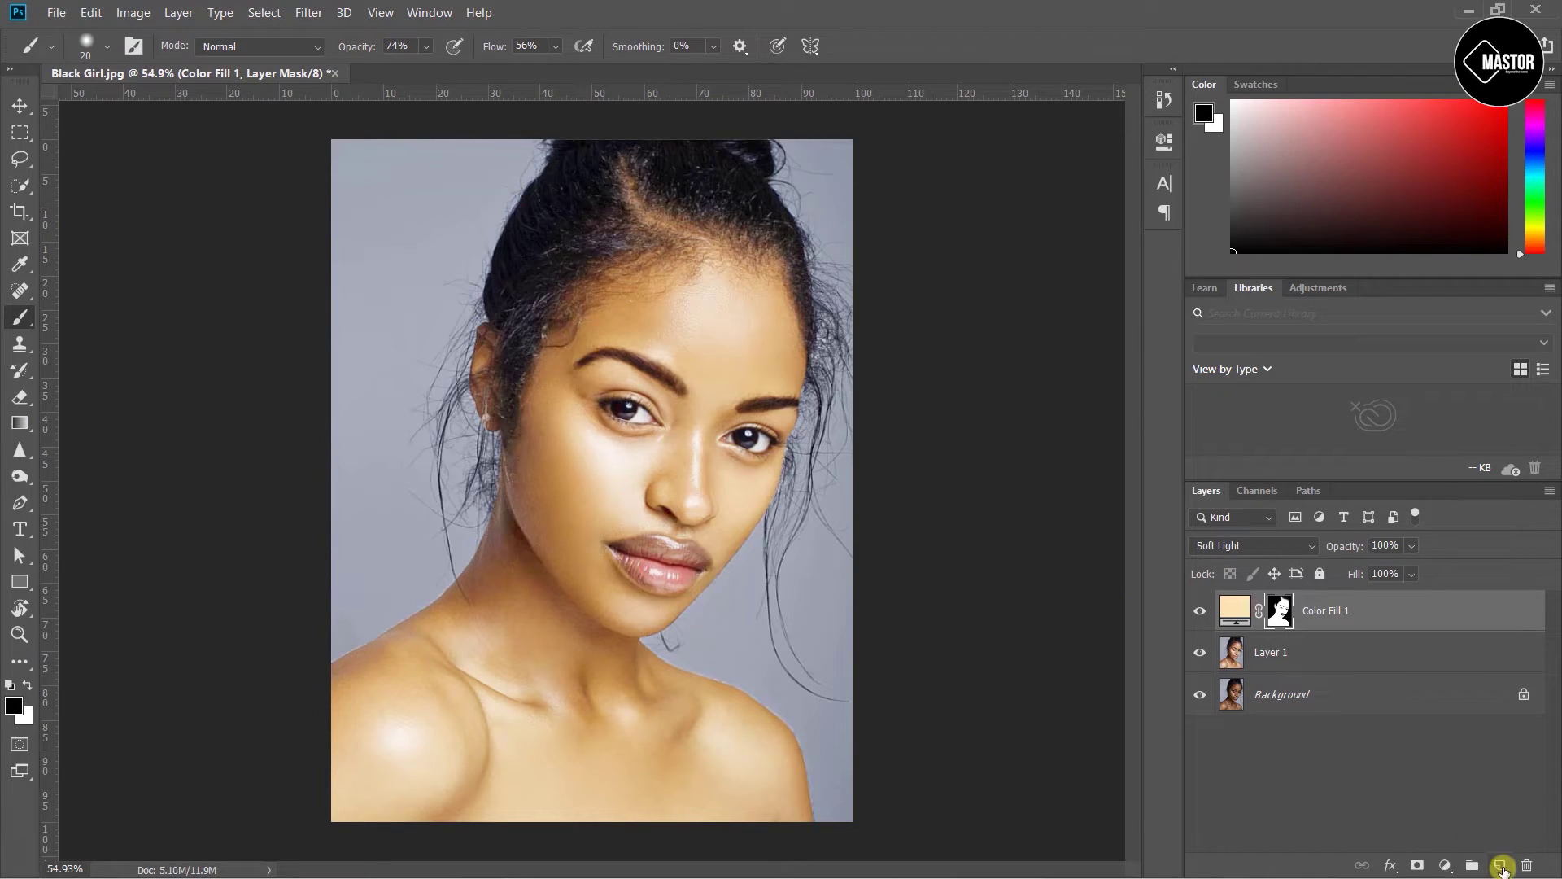
Add a new Layer 2 above Color Fill 1 and set the foreground colour to red ff0000
click(1502, 868)
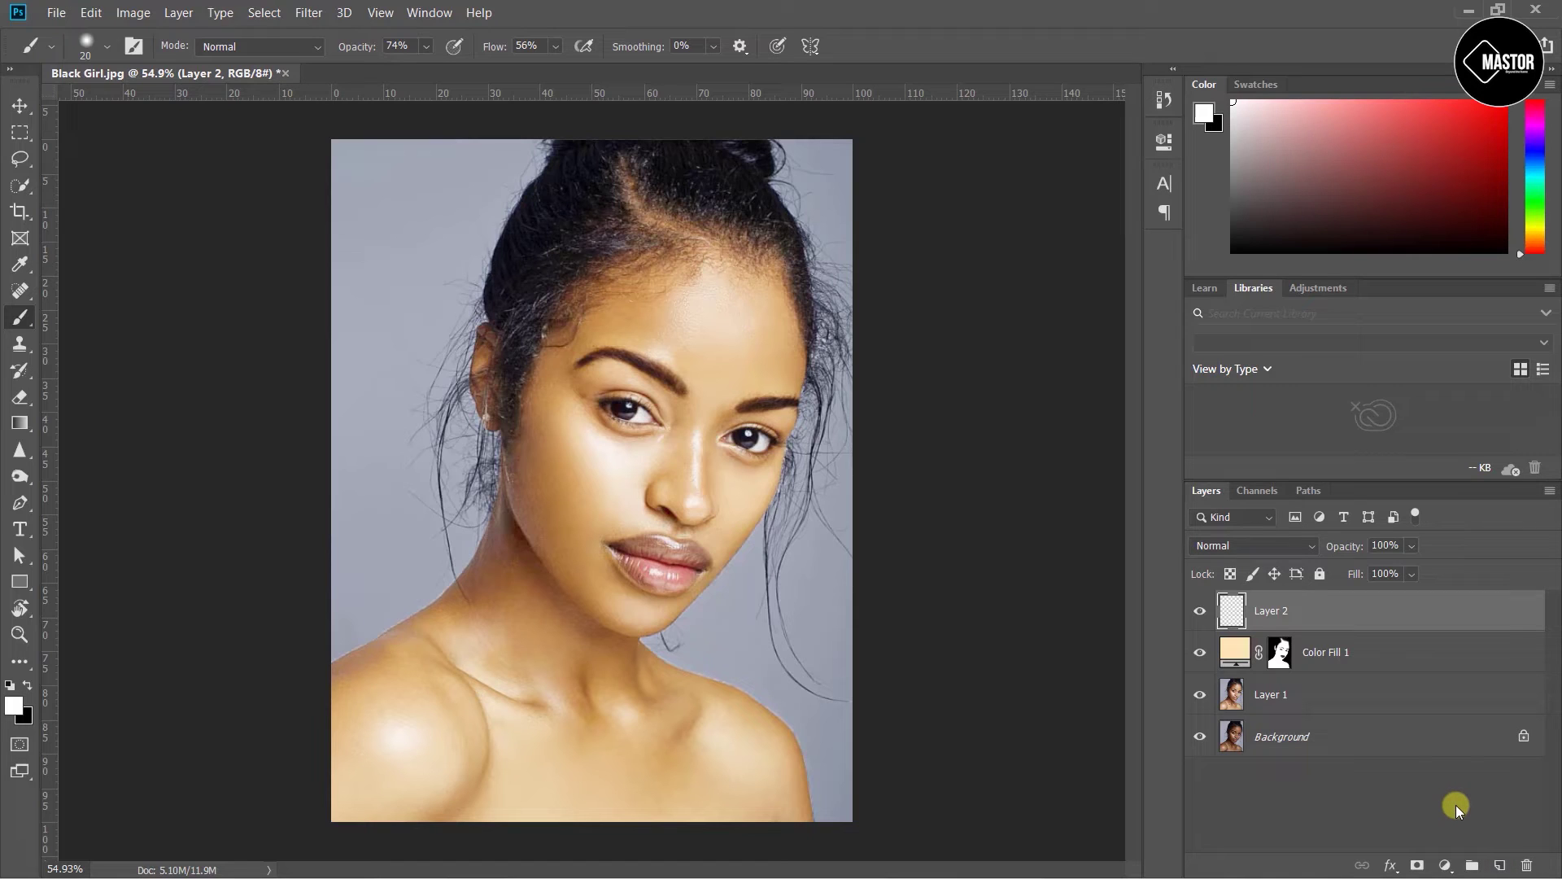
right_click(18, 319)
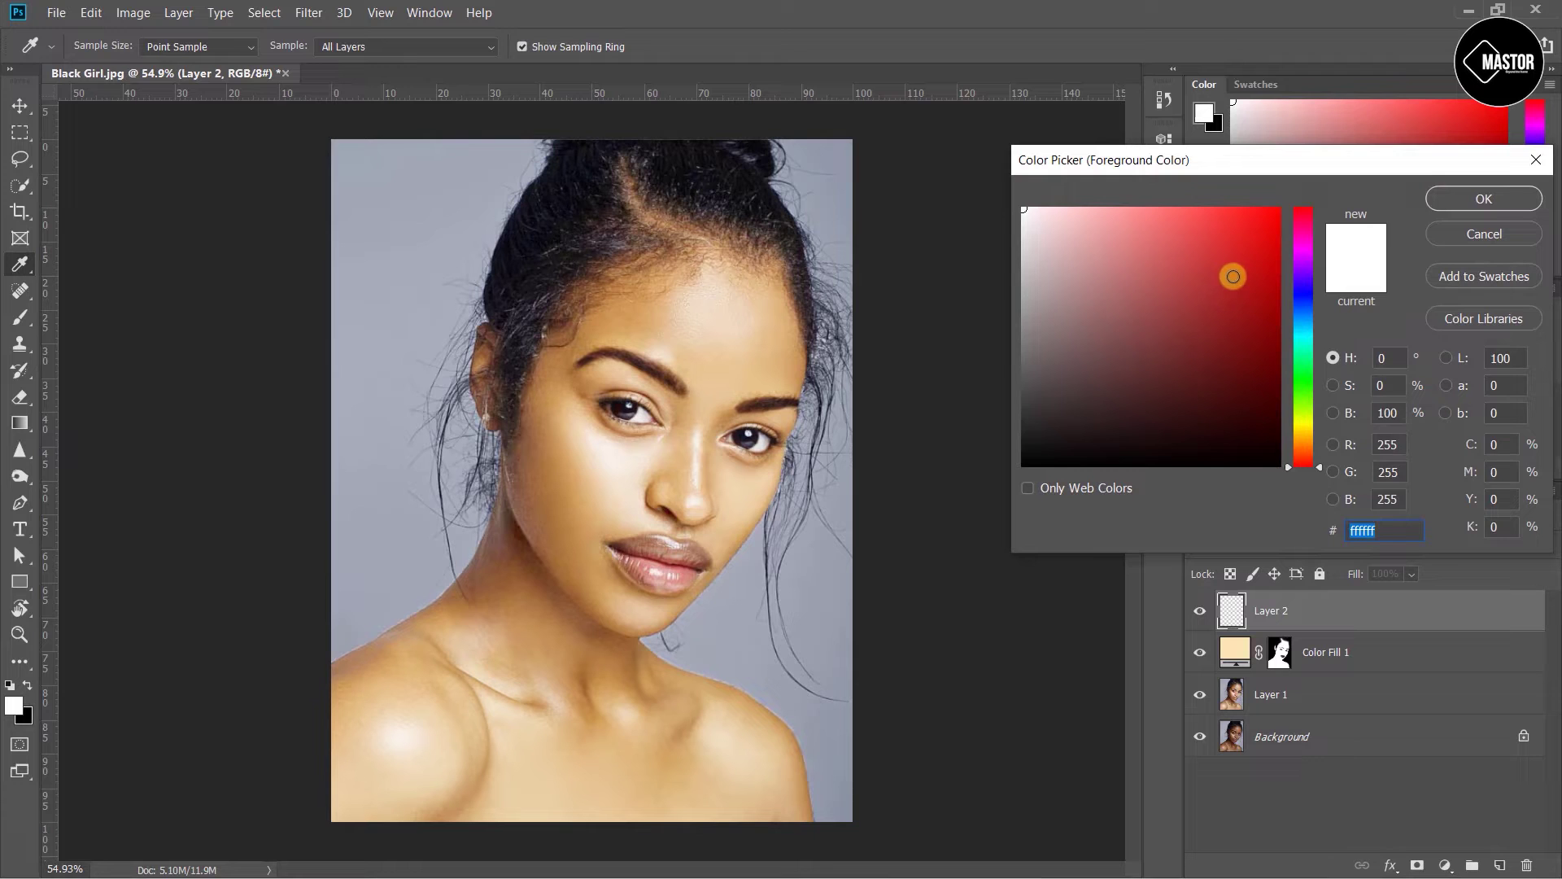
drag(1231, 272, 1323, 178)
click(1452, 199)
Paint red over the lips with the Brush on Layer 2
key(b)
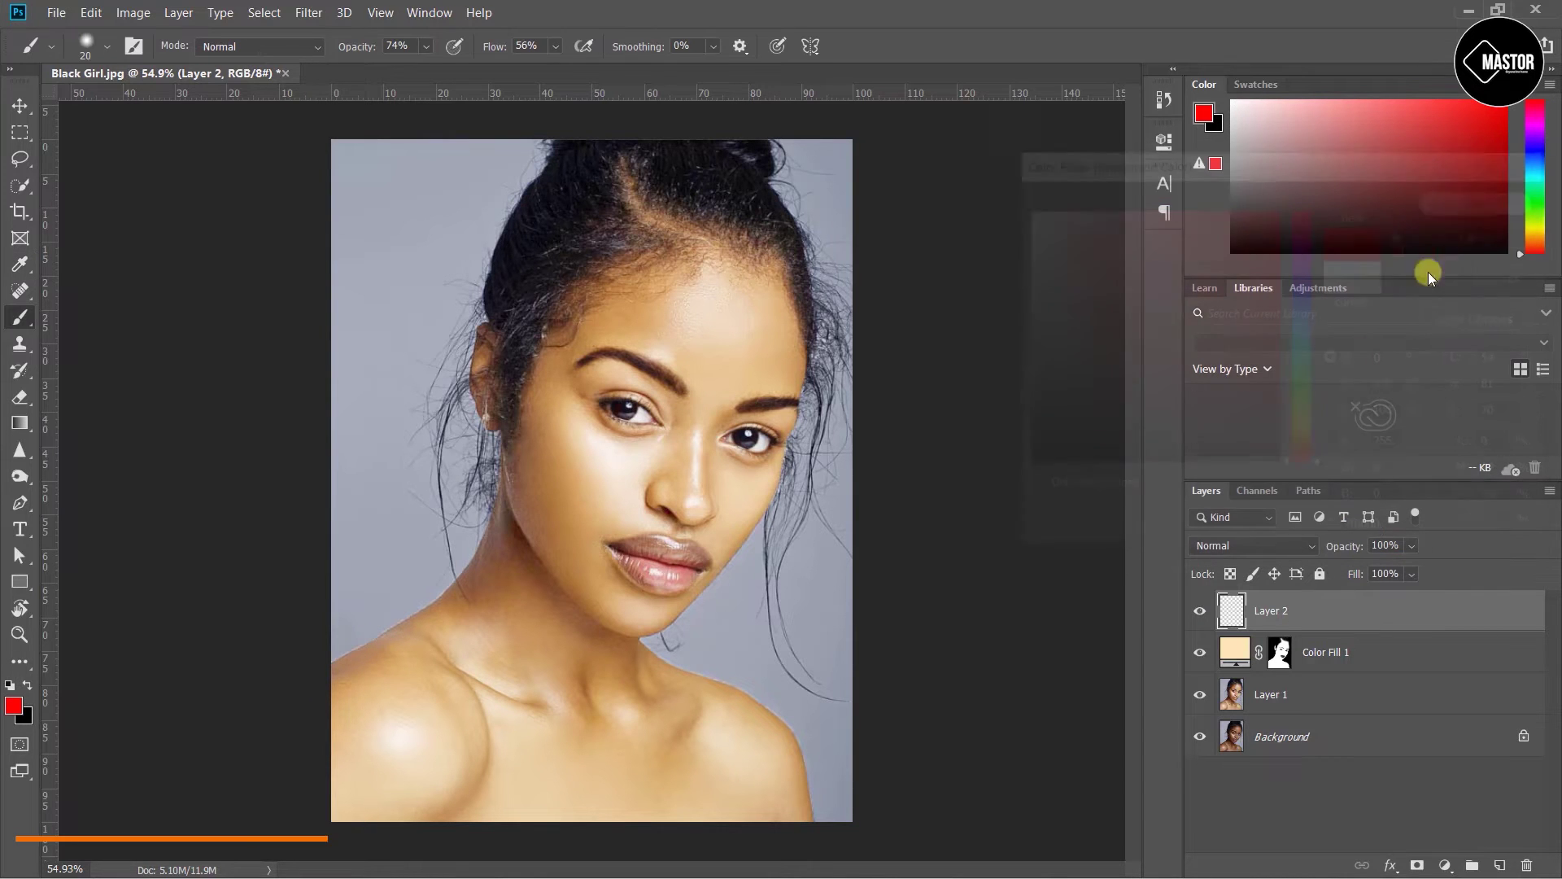
scroll(651, 564, up, 3)
scroll(651, 563, up, 1)
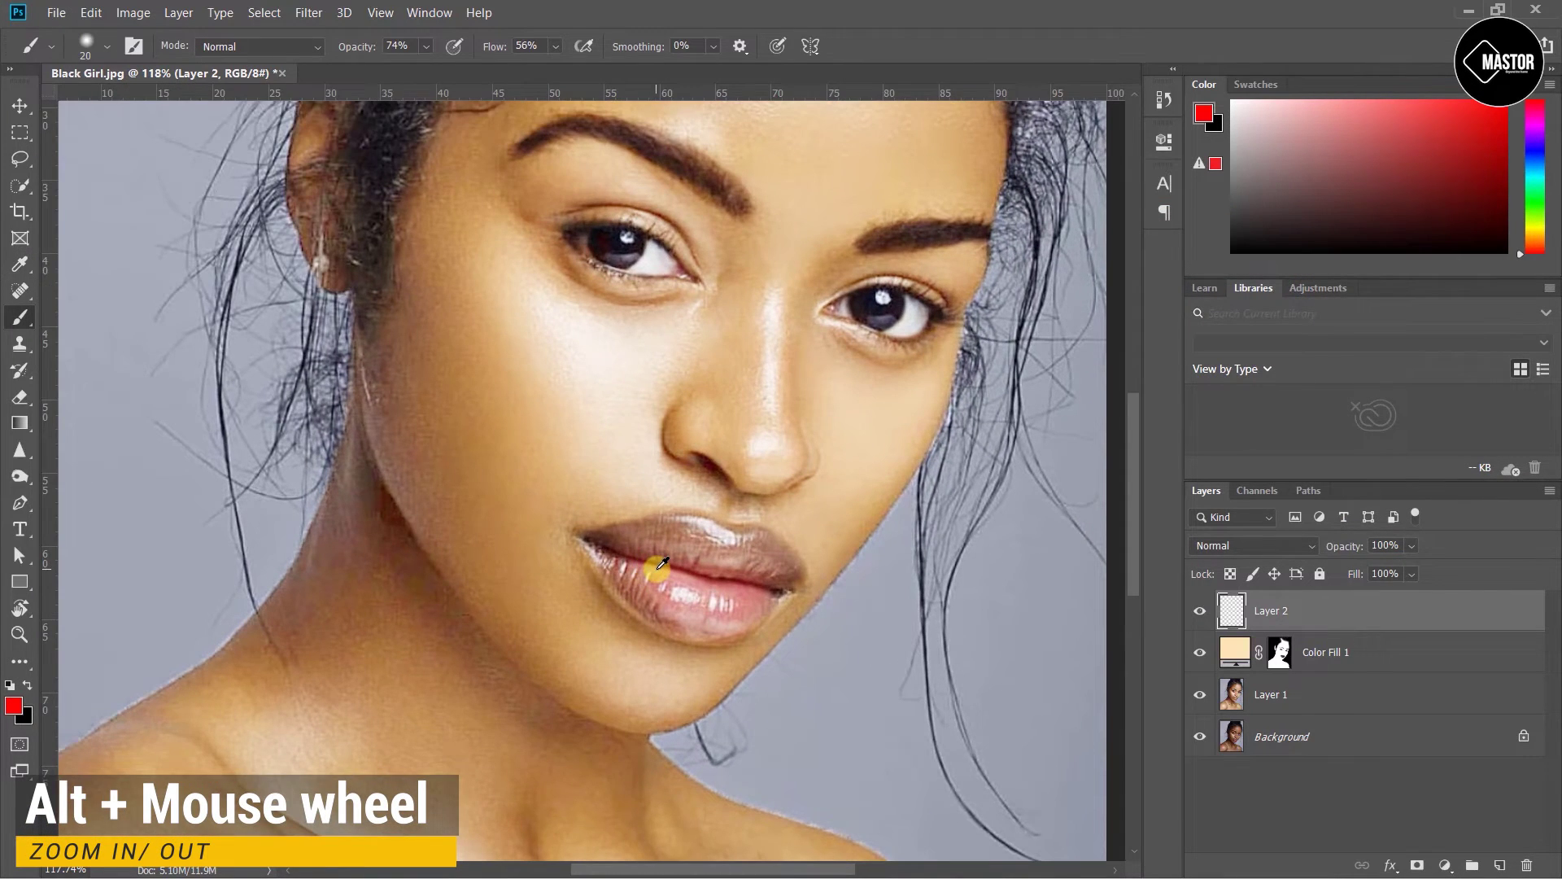
scroll(651, 564, up, 1)
mouse_move(617, 564)
mouse_down()
mouse_move(651, 604)
mouse_move(697, 613)
mouse_move(800, 570)
mouse_move(737, 521)
mouse_move(576, 539)
mouse_move(640, 587)
mouse_move(662, 554)
mouse_move(743, 597)
mouse_move(742, 613)
mouse_move(626, 591)
mouse_move(574, 539)
mouse_move(724, 569)
mouse_move(762, 554)
mouse_move(631, 556)
mouse_up()
scroll(632, 556, down, 2)
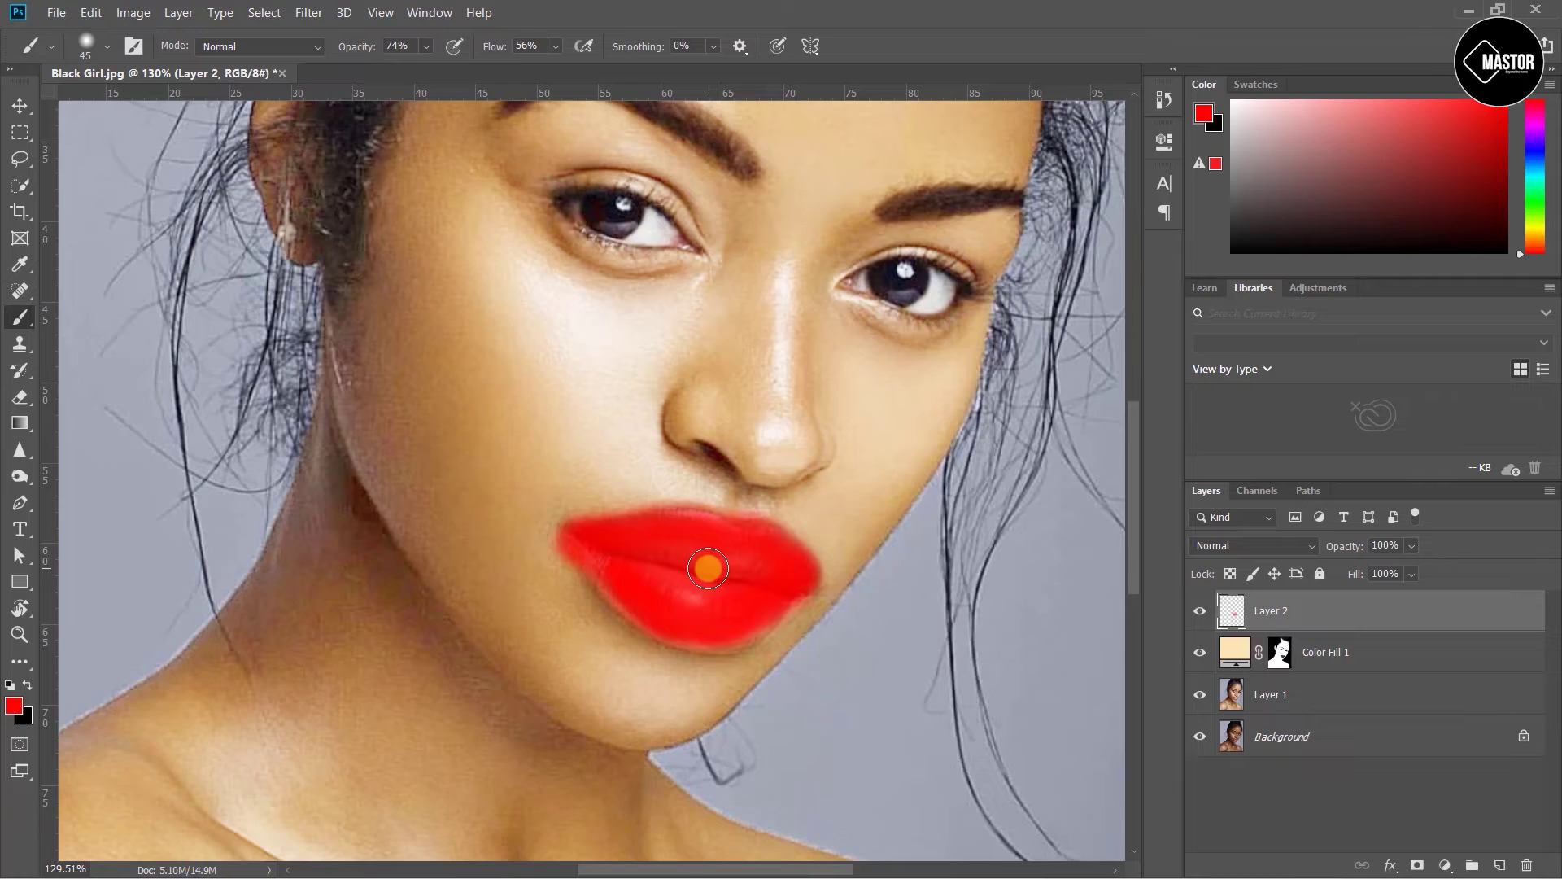
scroll(708, 655, down, 3)
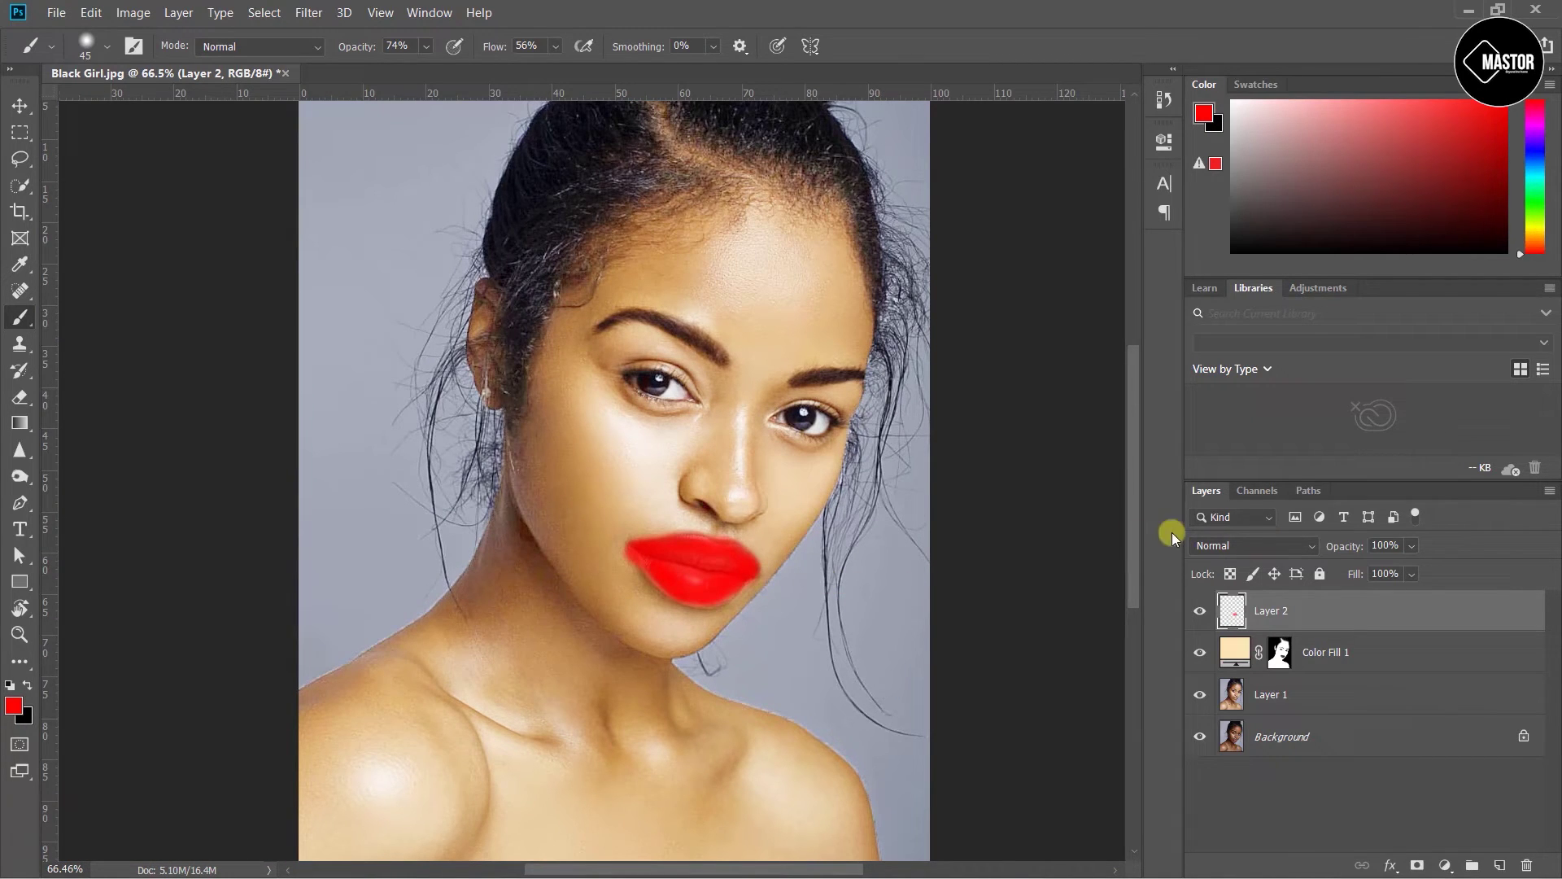
Set Layer 2's blend mode to Soft Light
click(1253, 543)
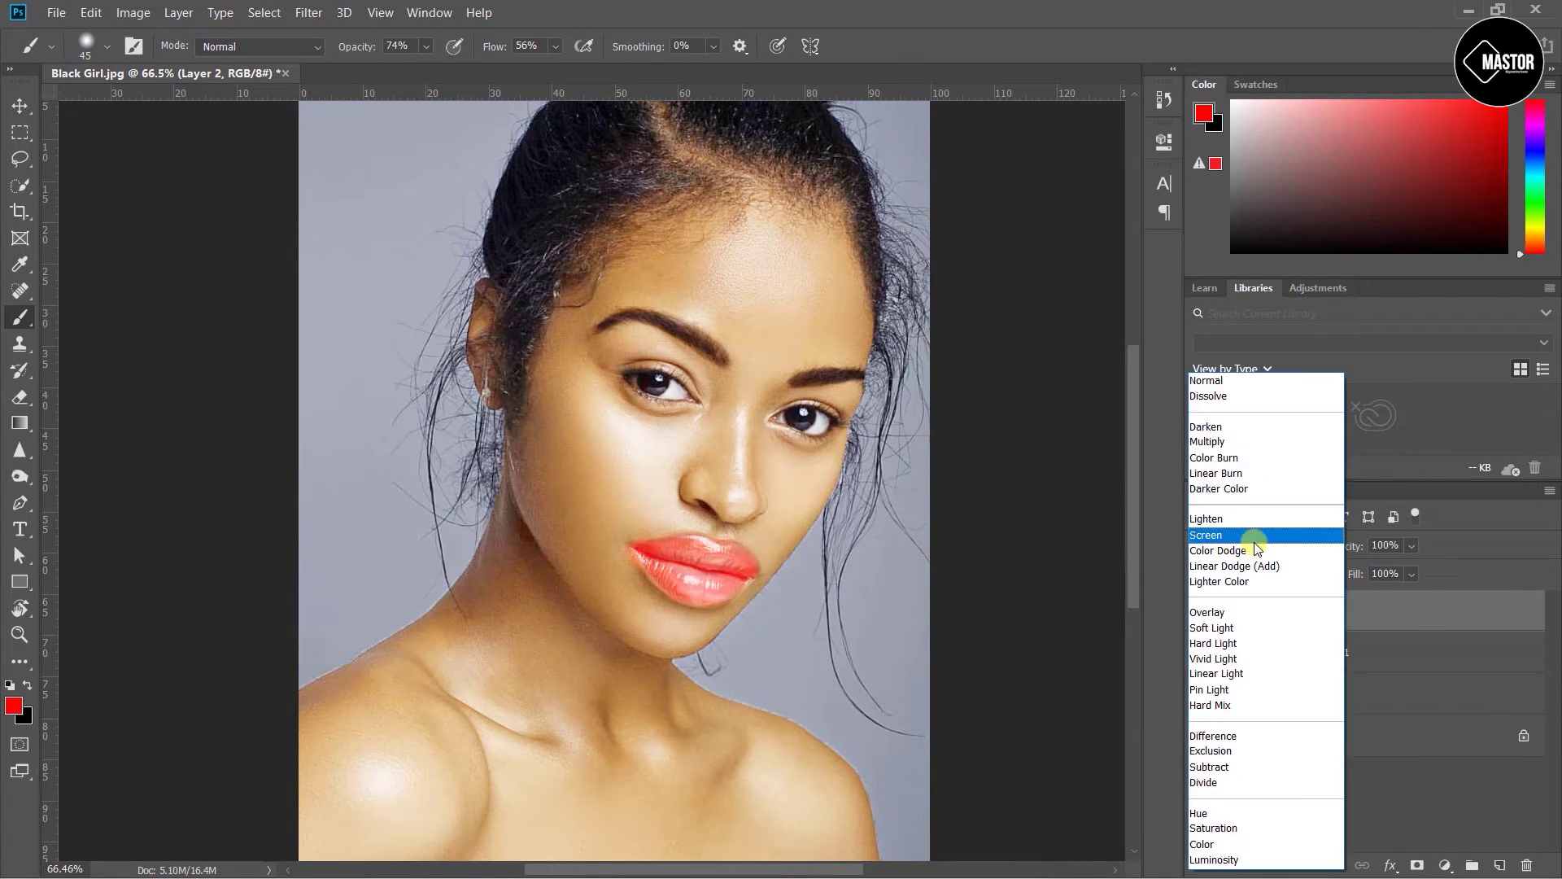
click(1247, 628)
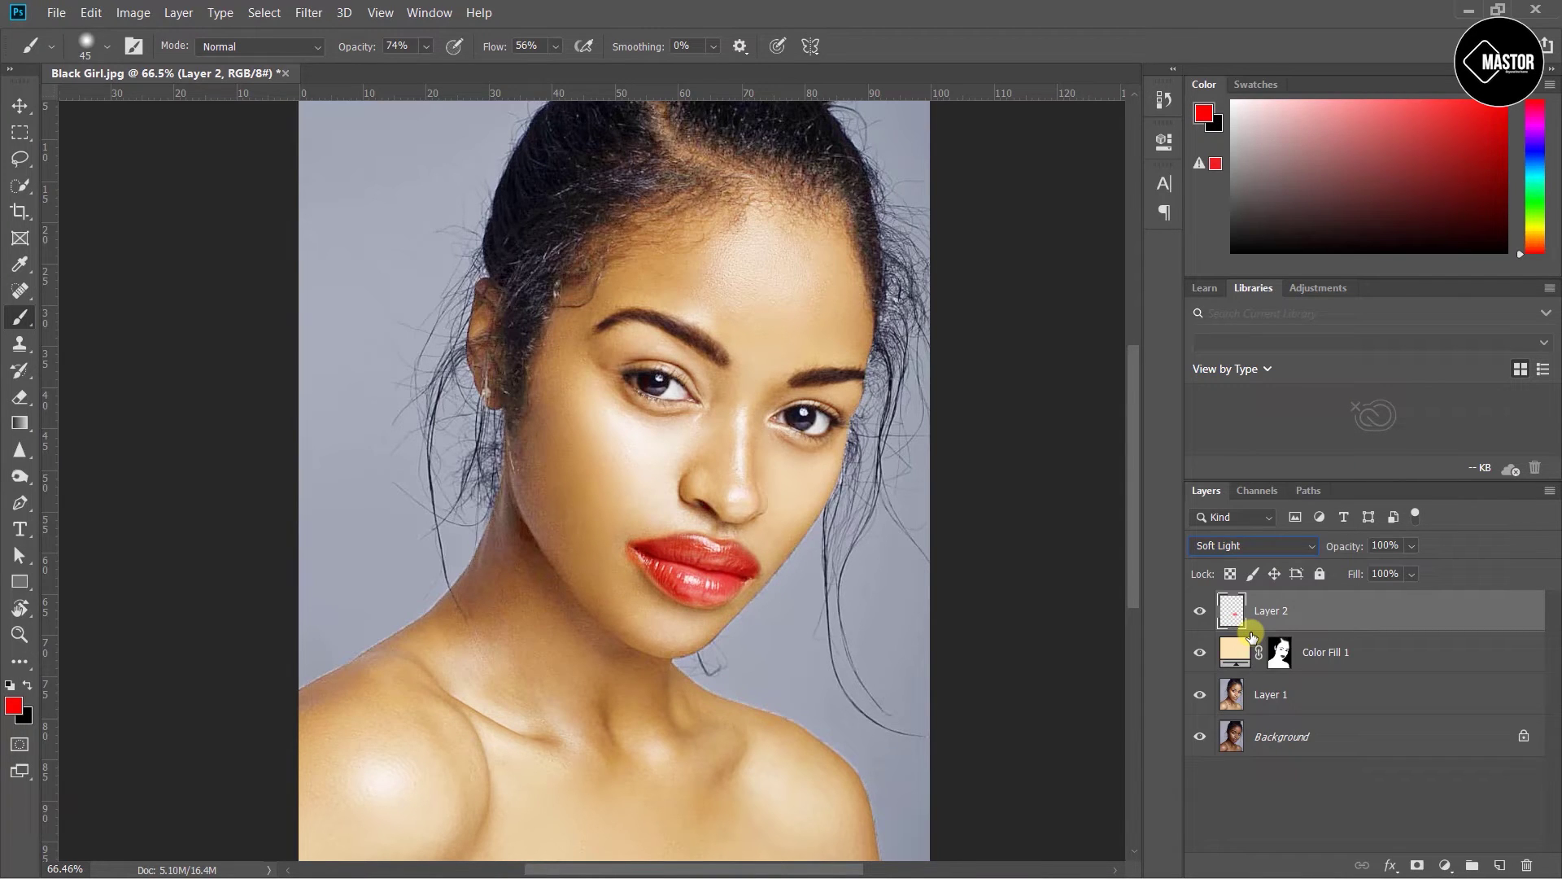
click(1322, 605)
Add a layer mask to Layer 2 and mask out red spill along the lower lip and corner
click(1417, 865)
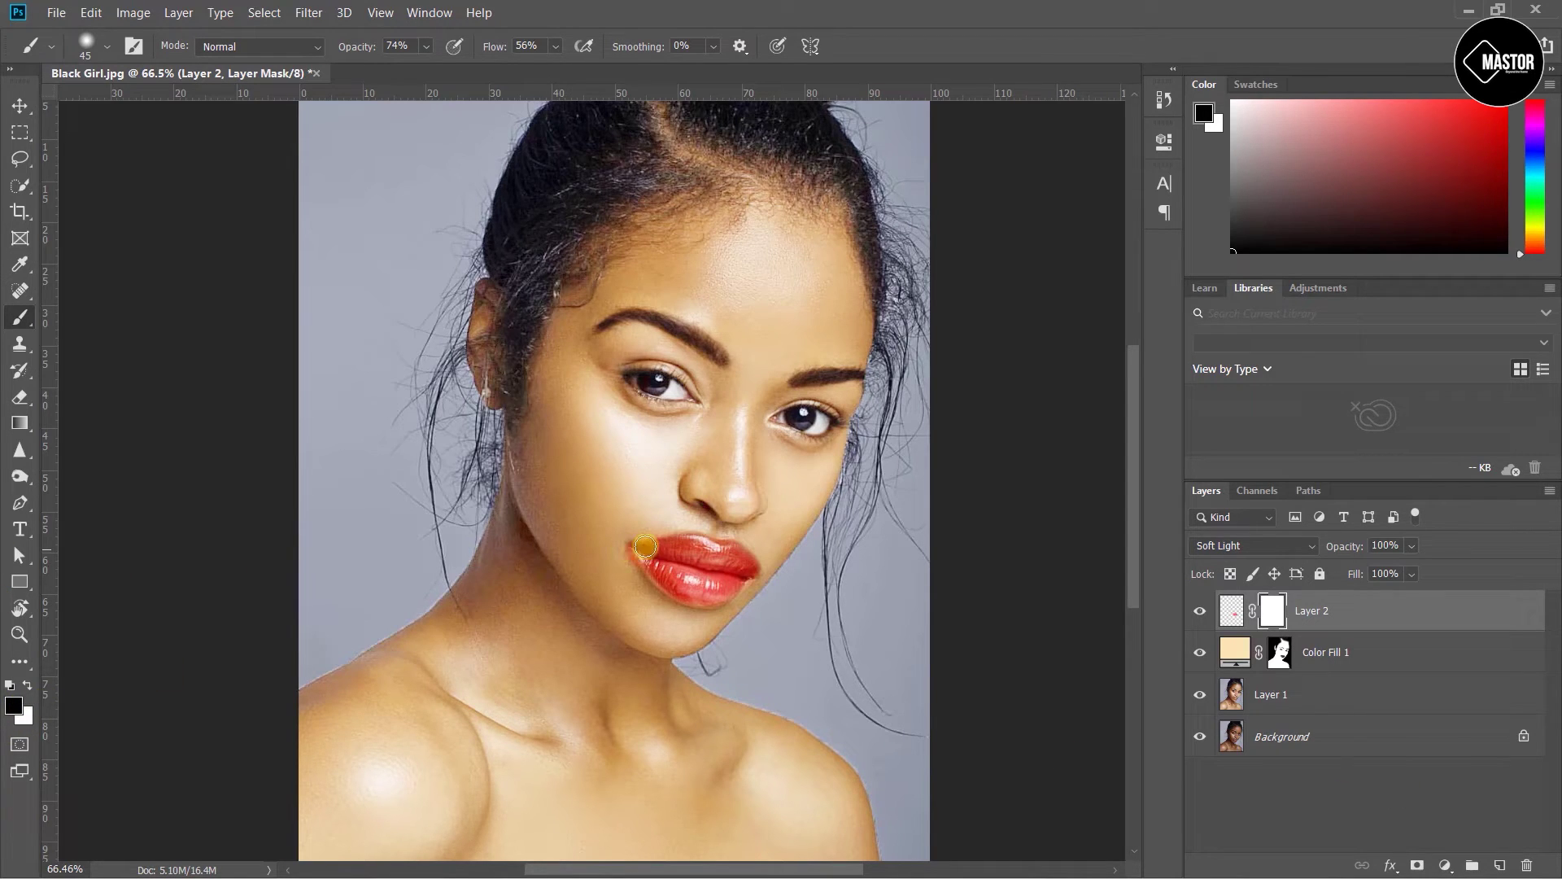
drag(689, 593, 704, 601)
scroll(721, 602, up, 3)
scroll(722, 704, up, 3)
scroll(722, 704, up, 1)
mouse_move(358, 446)
mouse_down()
mouse_move(380, 308)
mouse_move(362, 317)
mouse_move(562, 265)
mouse_move(633, 270)
mouse_up()
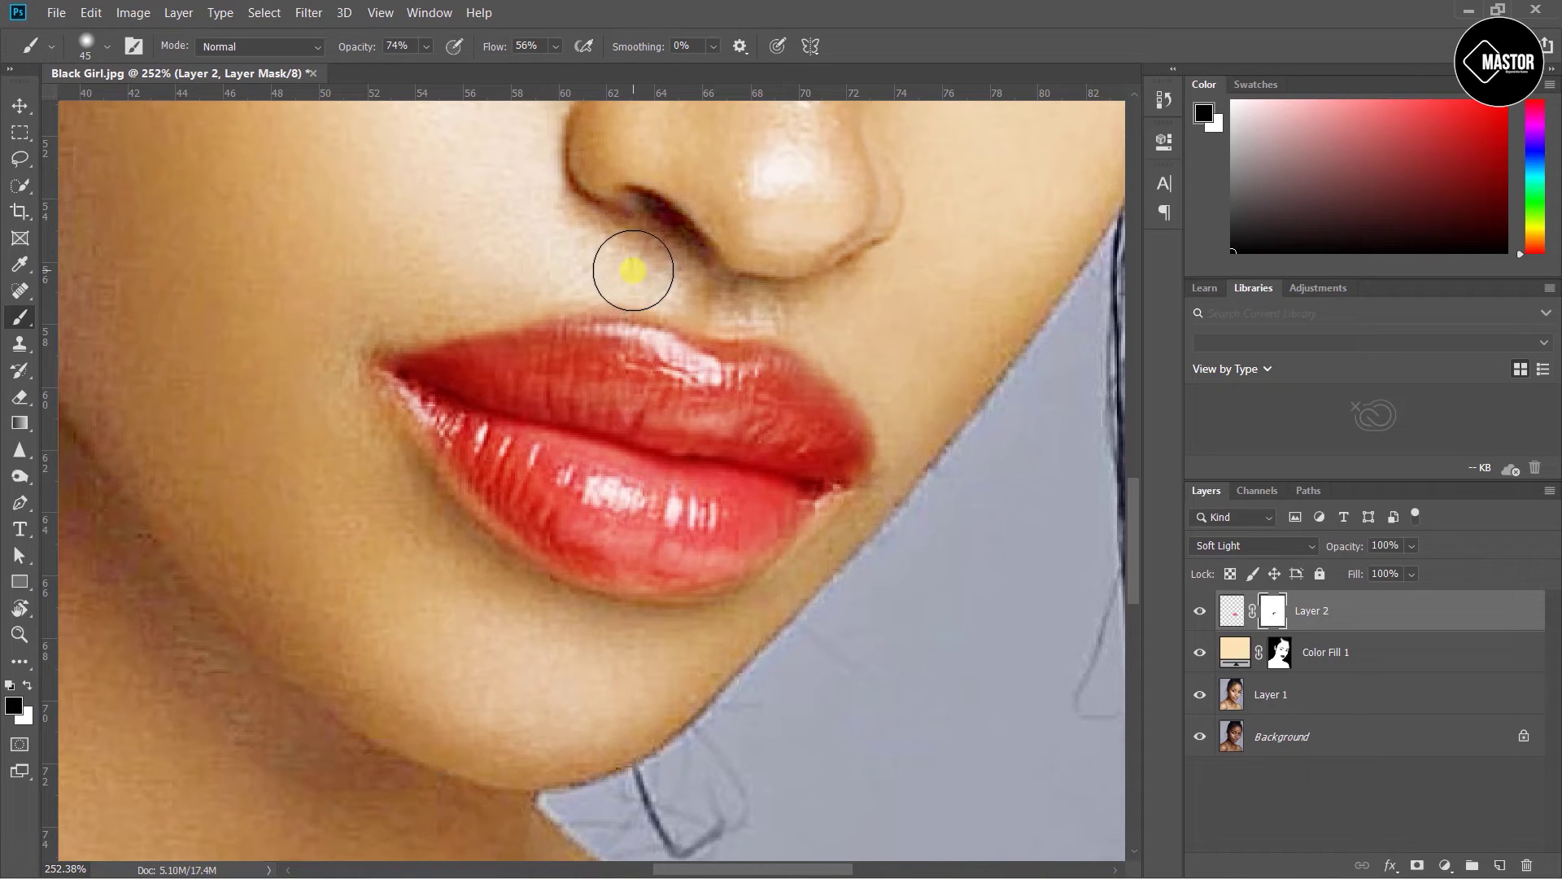
Soften the brush, set 96% opacity, and mask red spill above the upper lip and chin
right_click(633, 270)
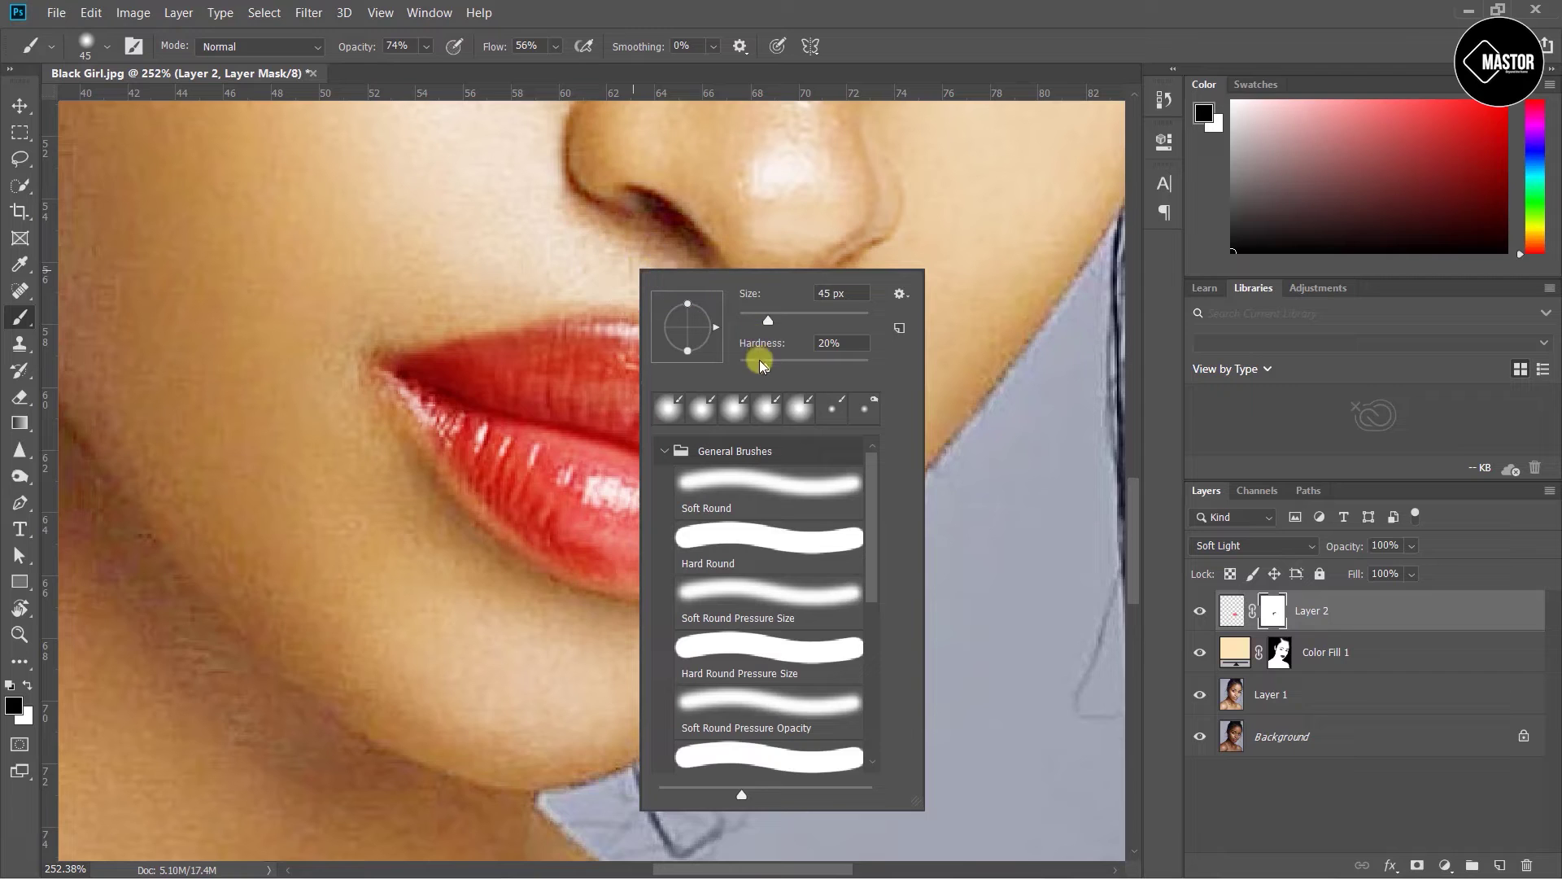
drag(769, 367, 762, 370)
mouse_move(569, 265)
mouse_down()
mouse_move(837, 318)
mouse_move(889, 391)
mouse_move(847, 328)
mouse_up()
drag(453, 70, 467, 70)
mouse_move(934, 402)
mouse_down()
mouse_move(847, 338)
mouse_move(909, 428)
mouse_move(881, 519)
mouse_move(767, 613)
mouse_move(585, 643)
mouse_move(443, 526)
mouse_move(338, 366)
mouse_move(871, 331)
mouse_up()
scroll(619, 448, down, 2)
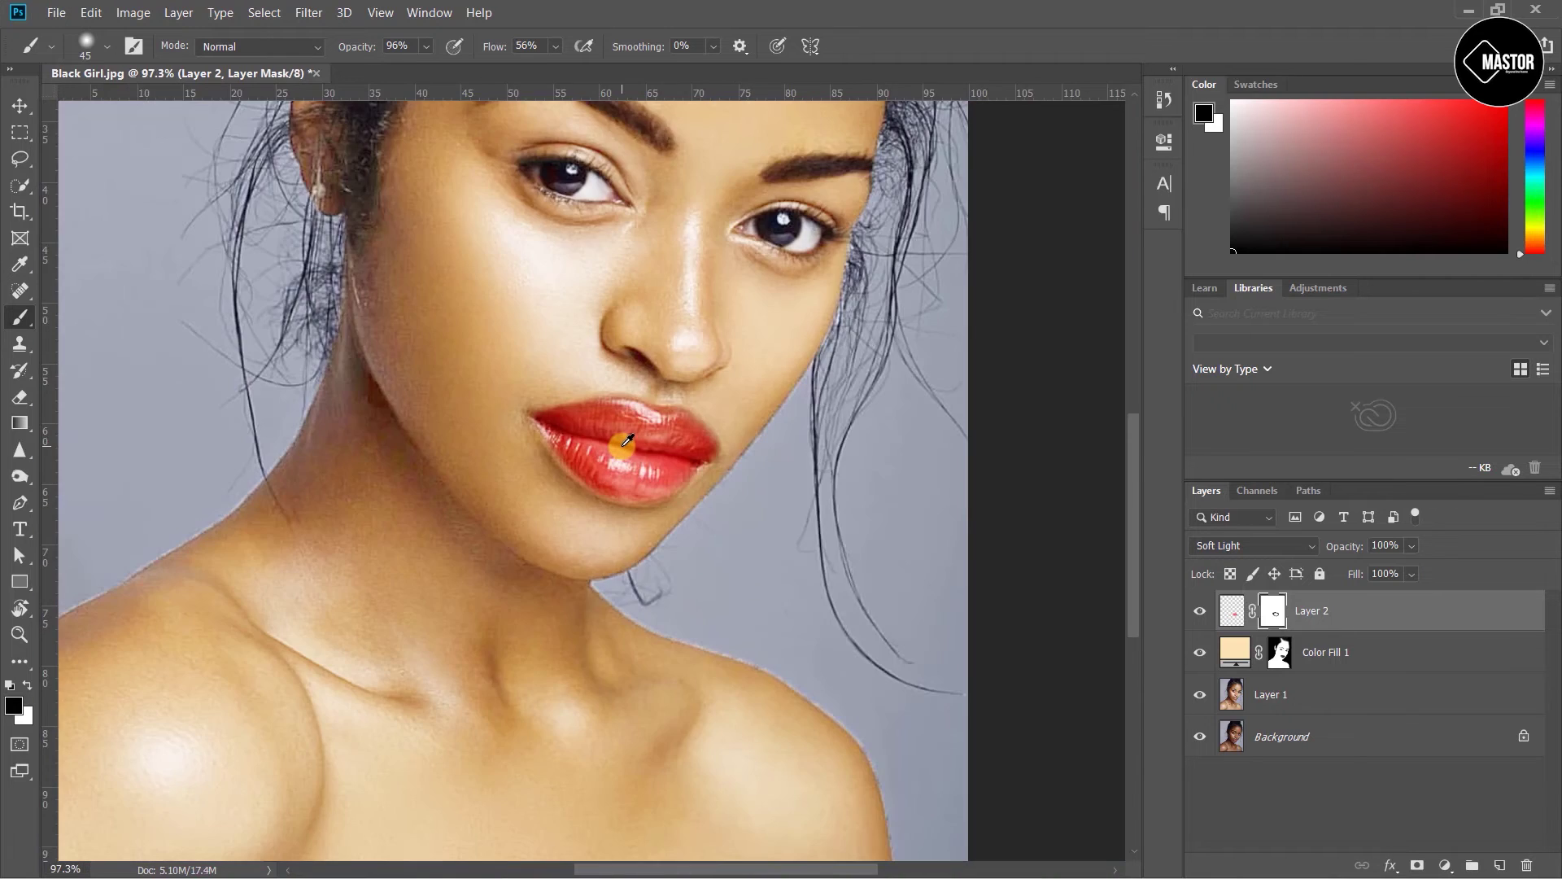
scroll(620, 453, down, 2)
scroll(645, 550, down, 2)
scroll(721, 604, down, 1)
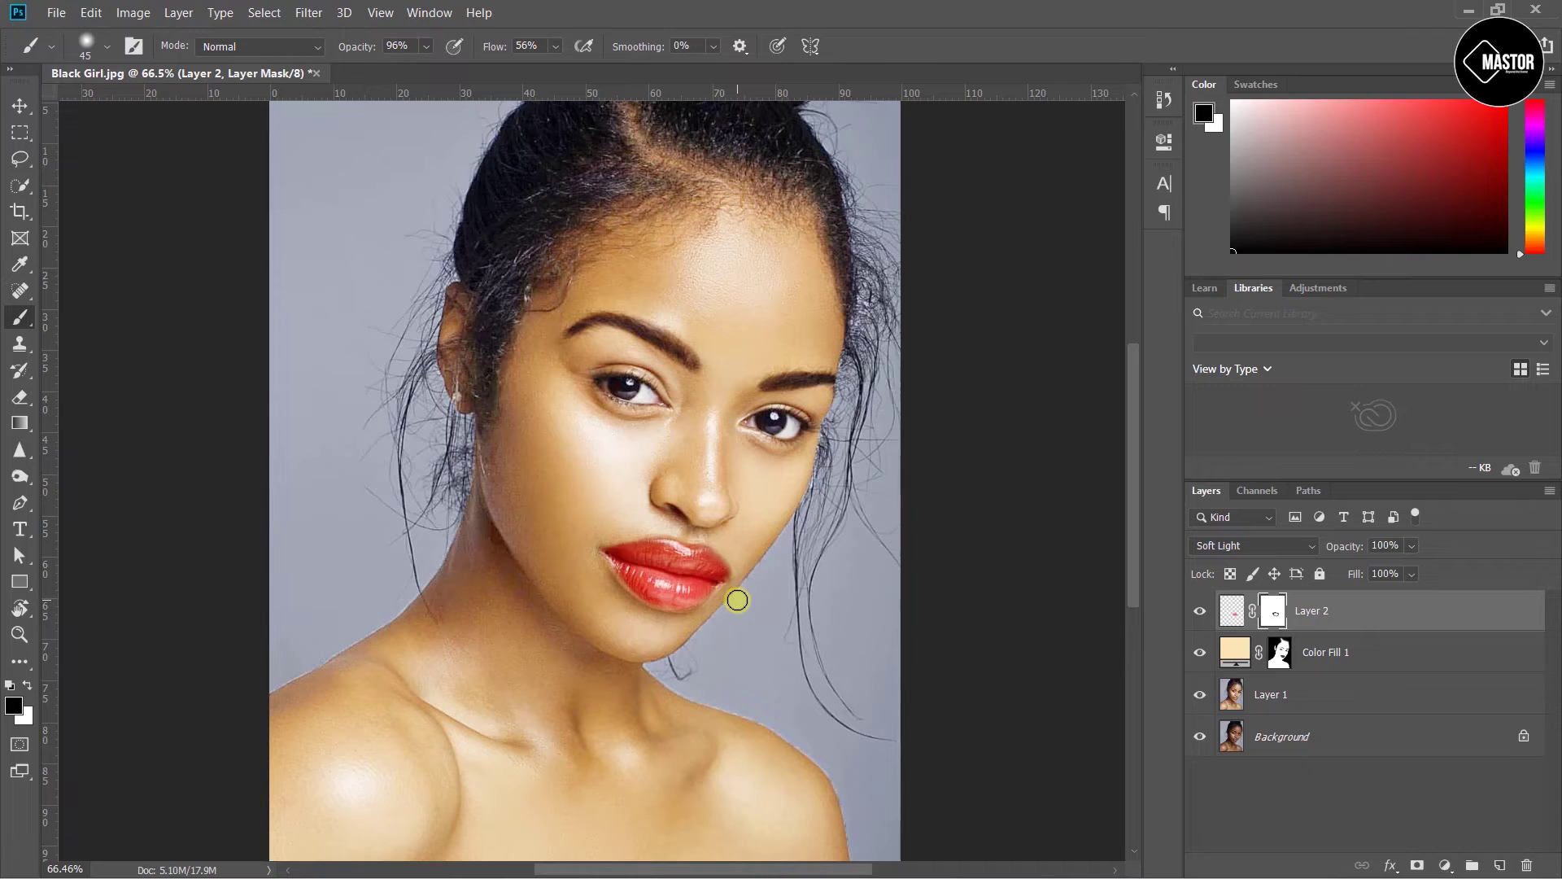
Lower Layer 2's Fill to 64% to soften the red lips
click(1411, 575)
mouse_move(1430, 599)
mouse_down()
mouse_move(1381, 602)
mouse_move(1399, 602)
mouse_up()
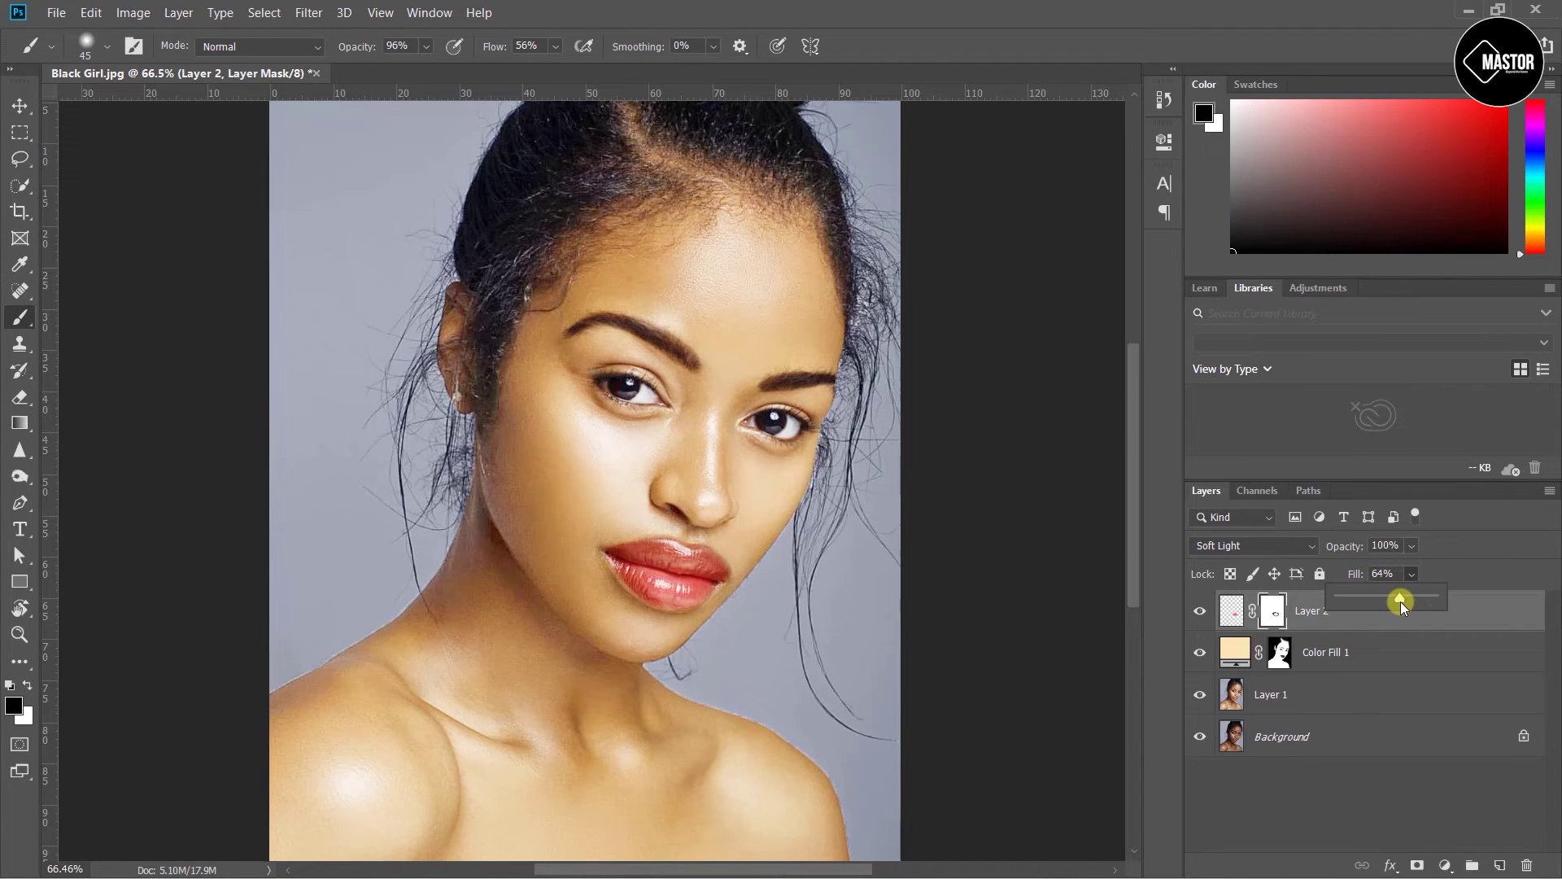
click(1378, 771)
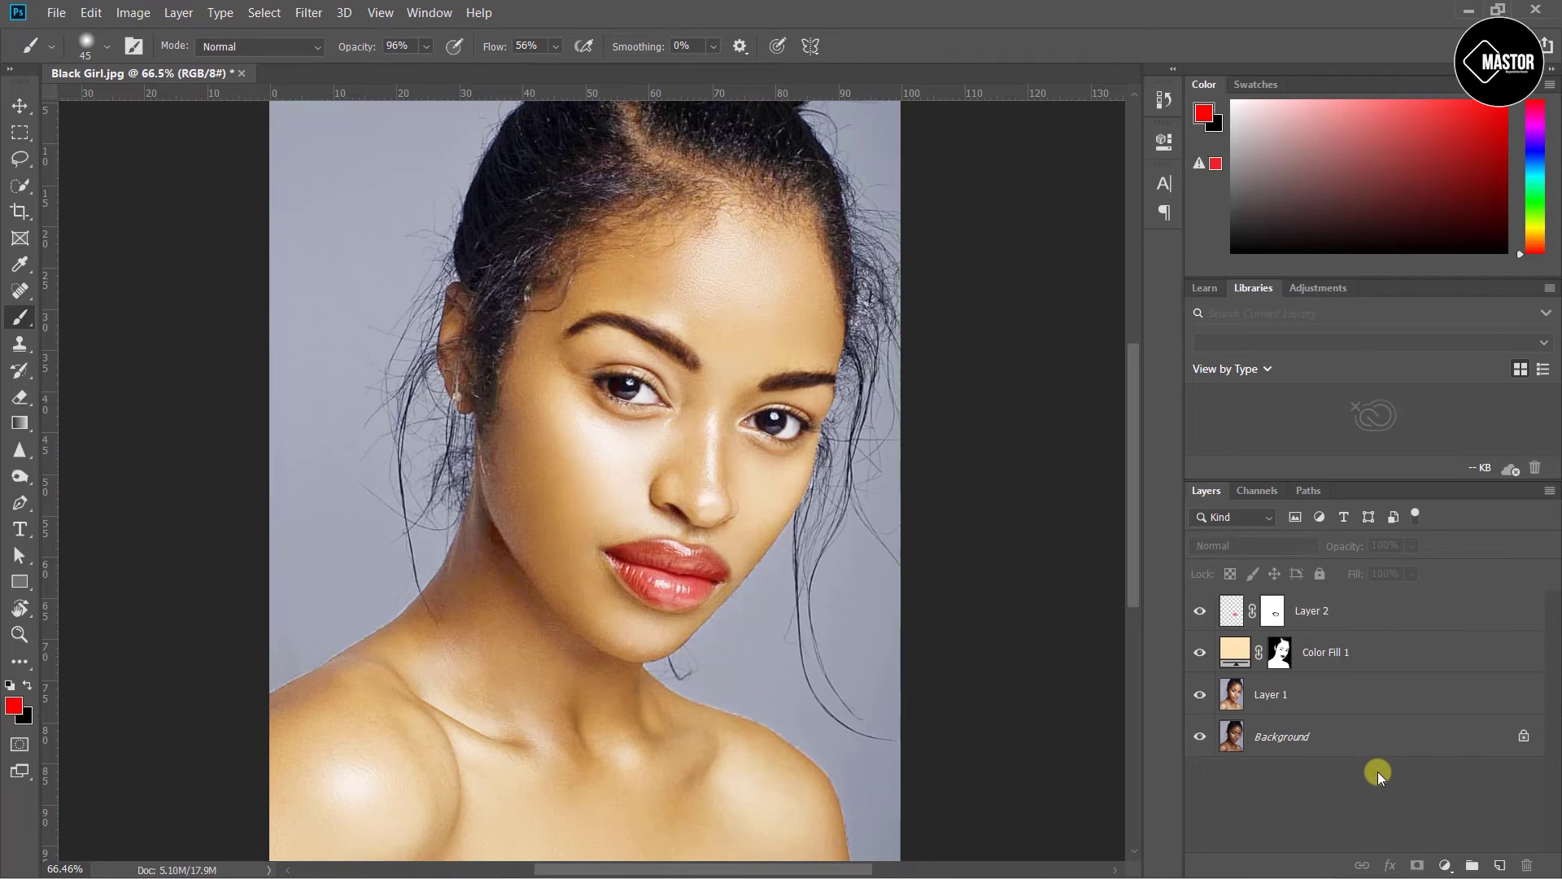
alt+click(1200, 740)
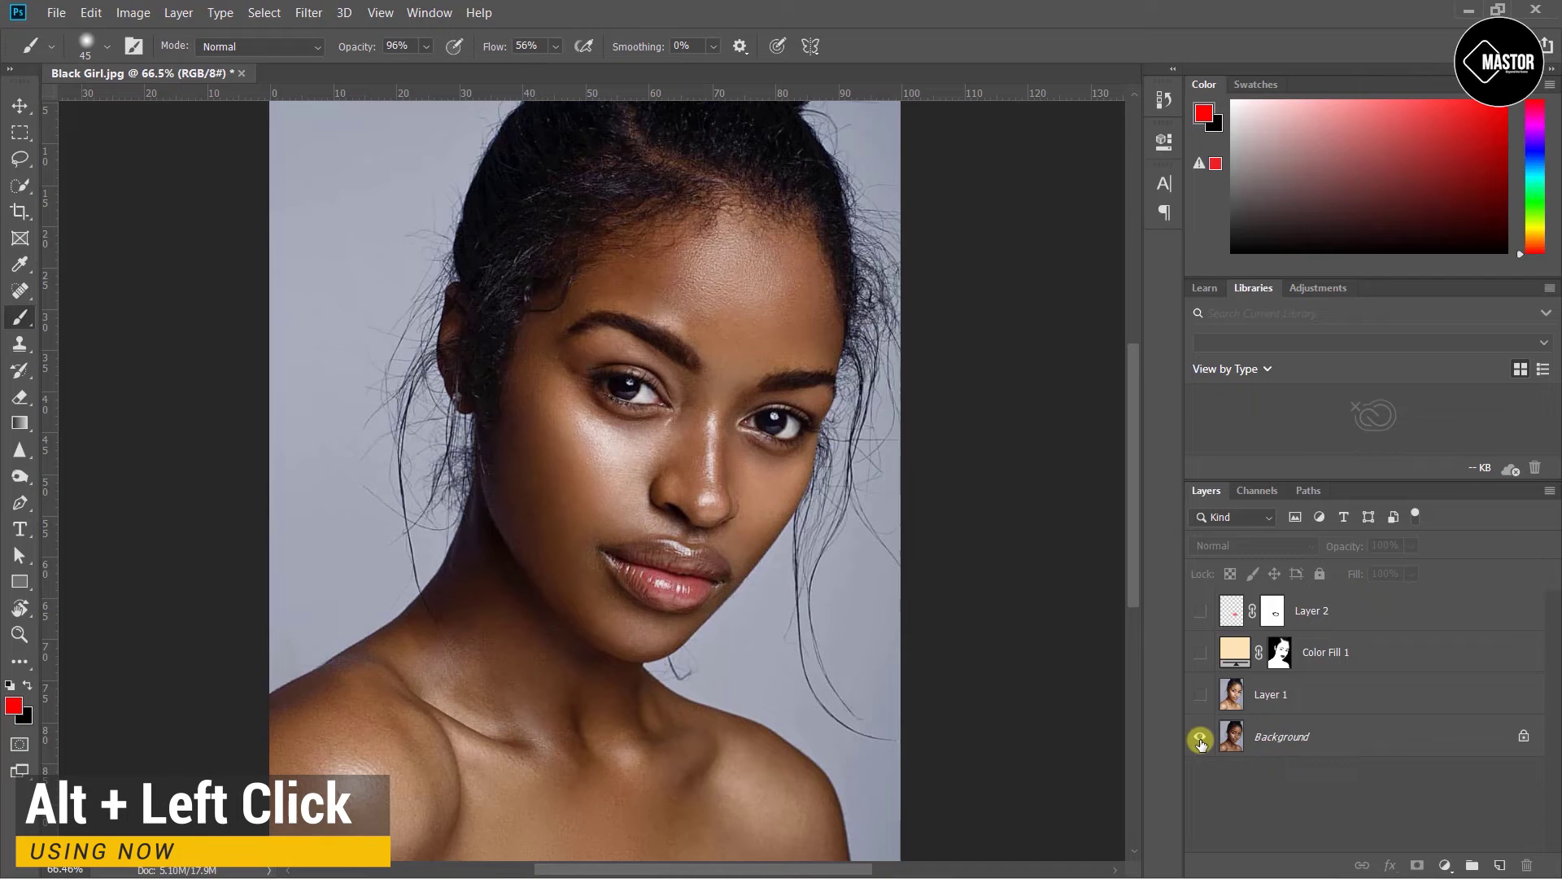
alt+click(1201, 741)
alt+click(1201, 741)
alt+click(1200, 741)
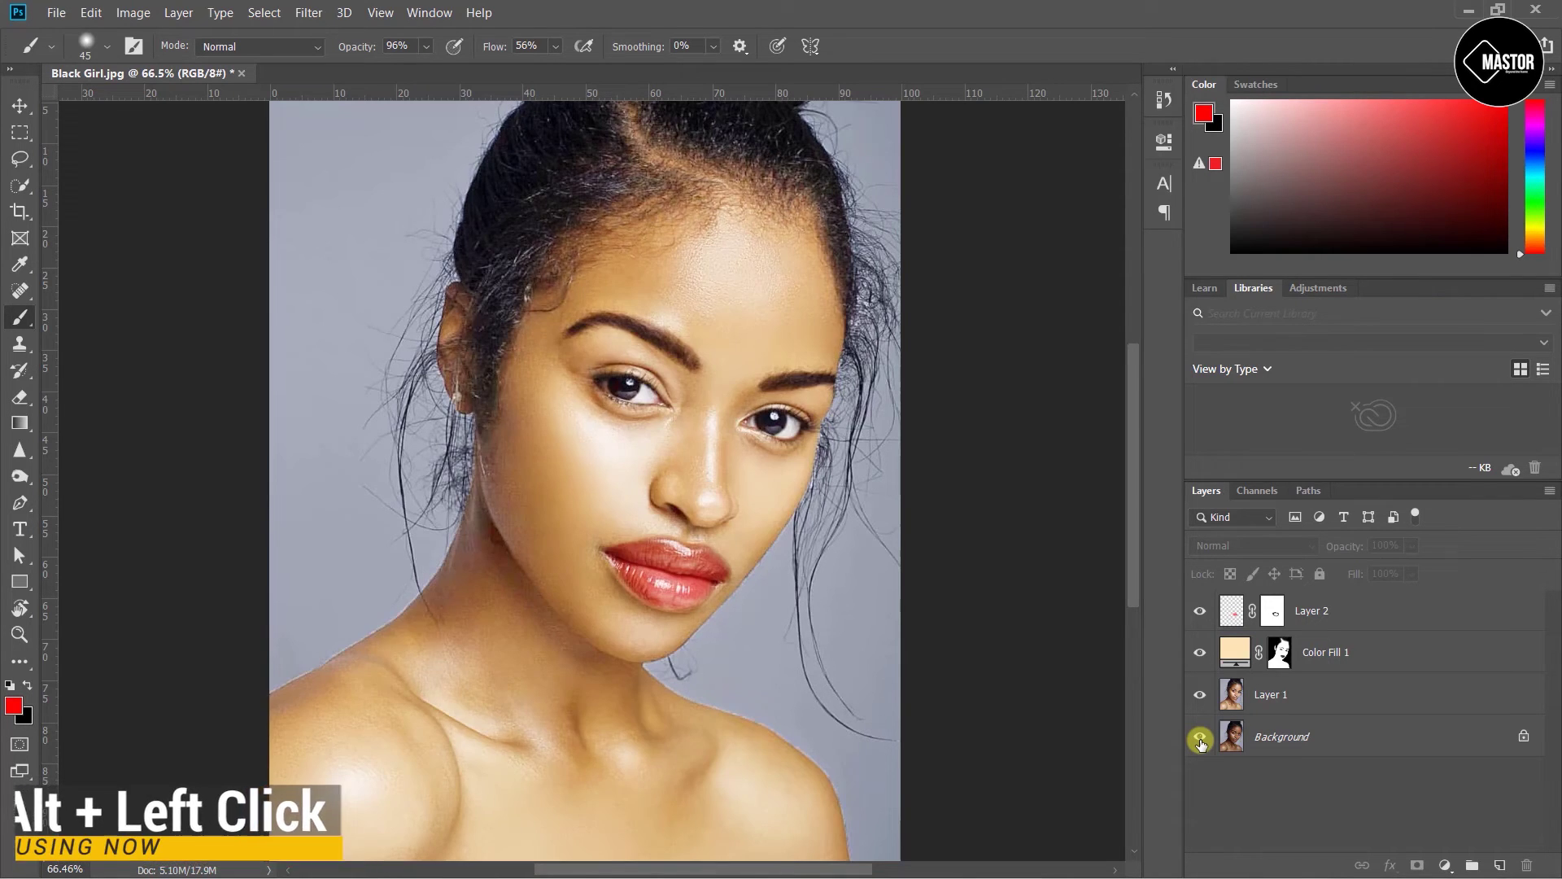
alt+click(1200, 741)
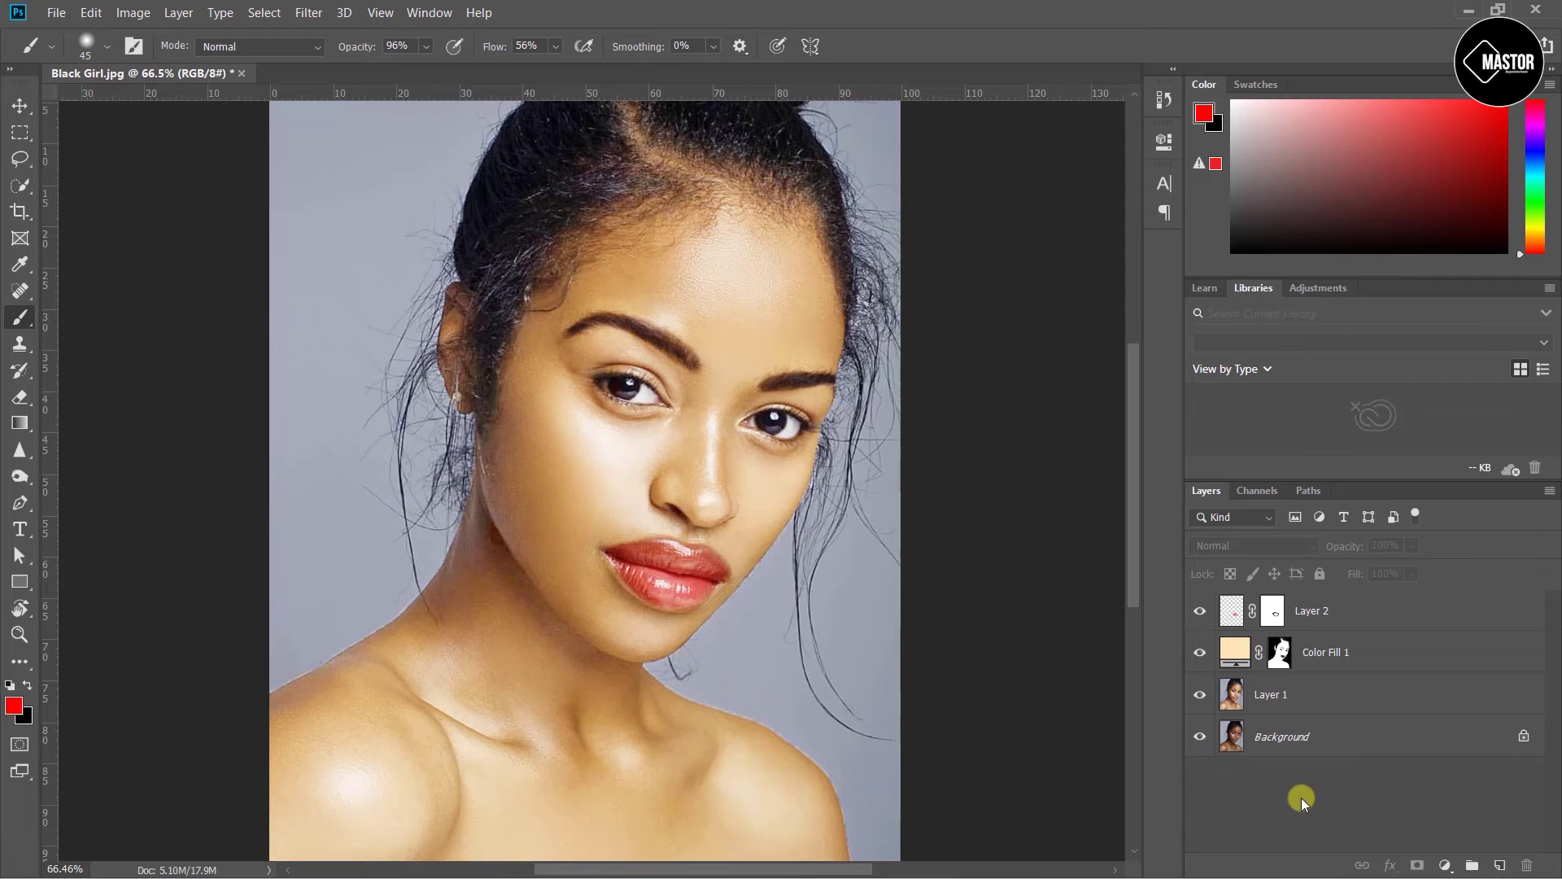
key(v)
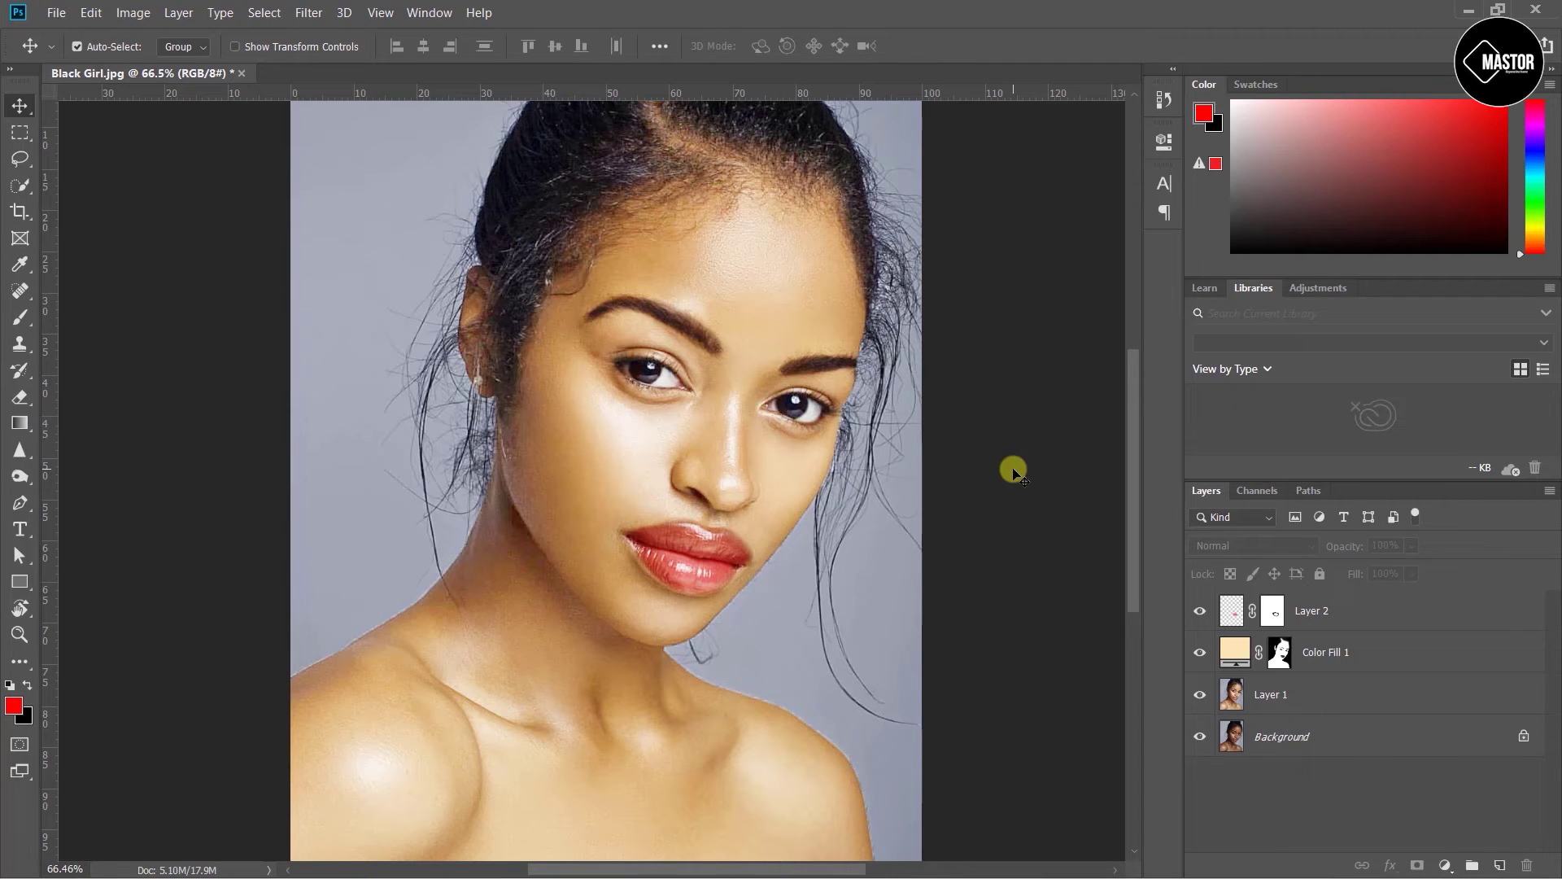
Burn the left eyebrow on Layer 1 with the Burn tool, range set to Shadows at 23%
click(1259, 704)
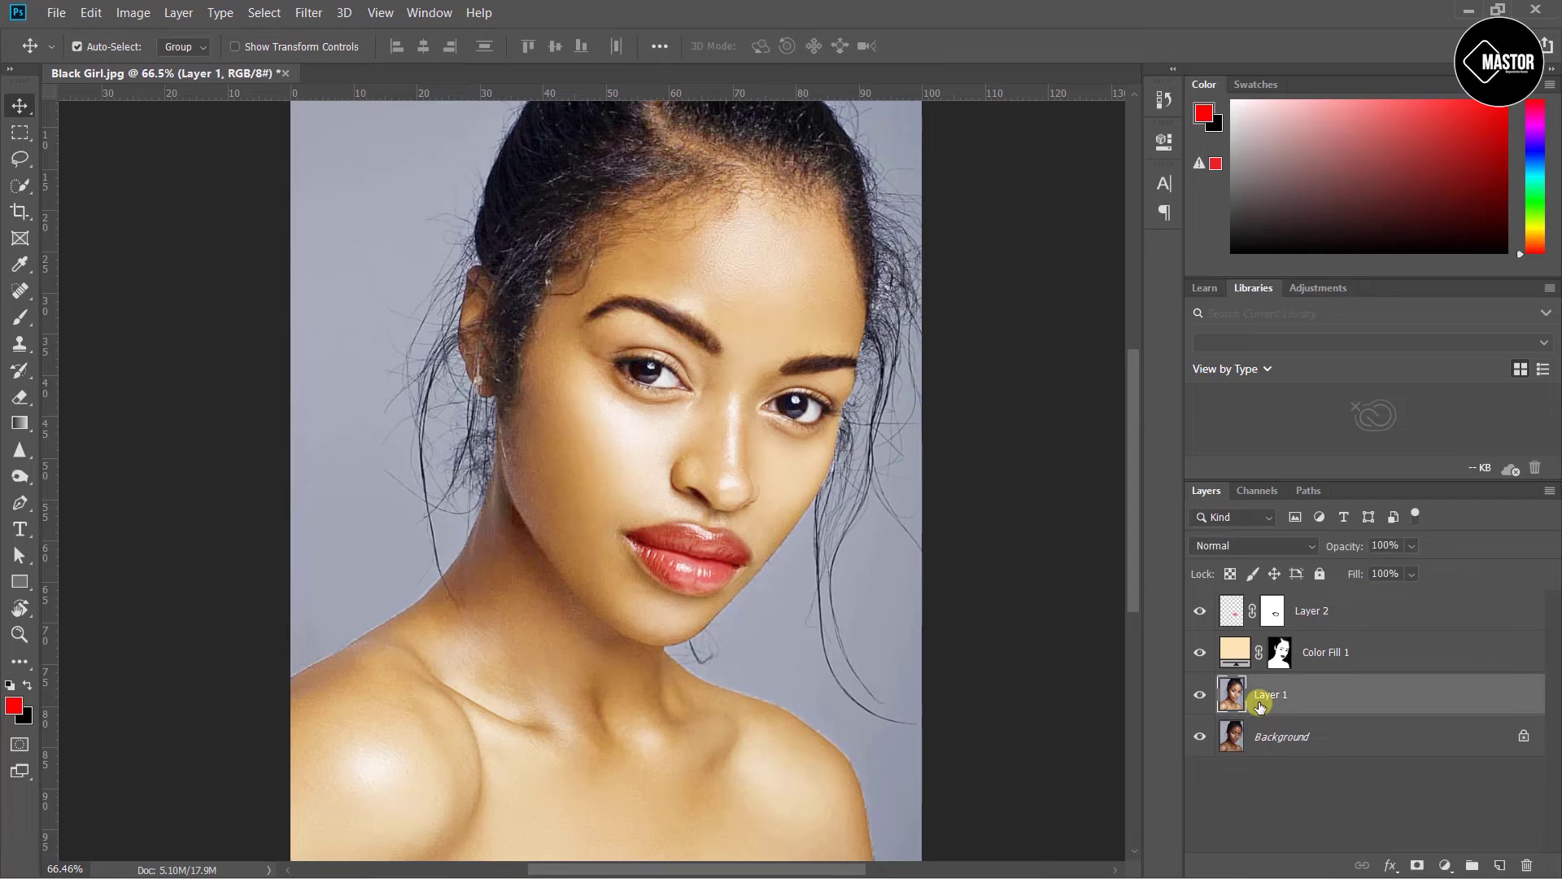
click(18, 475)
click(110, 496)
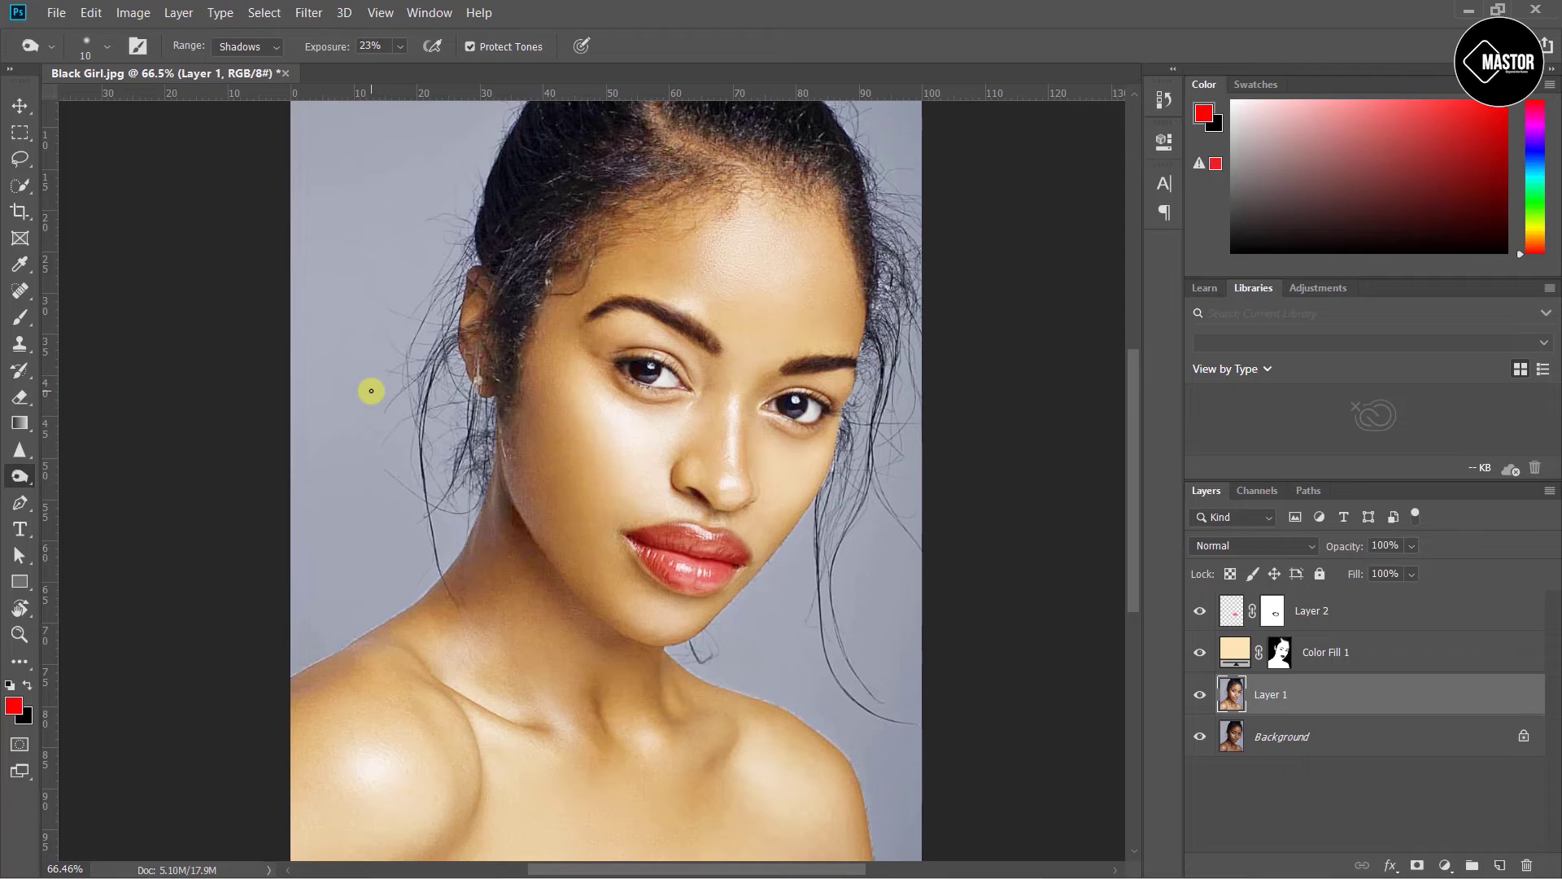
scroll(708, 337, up, 5)
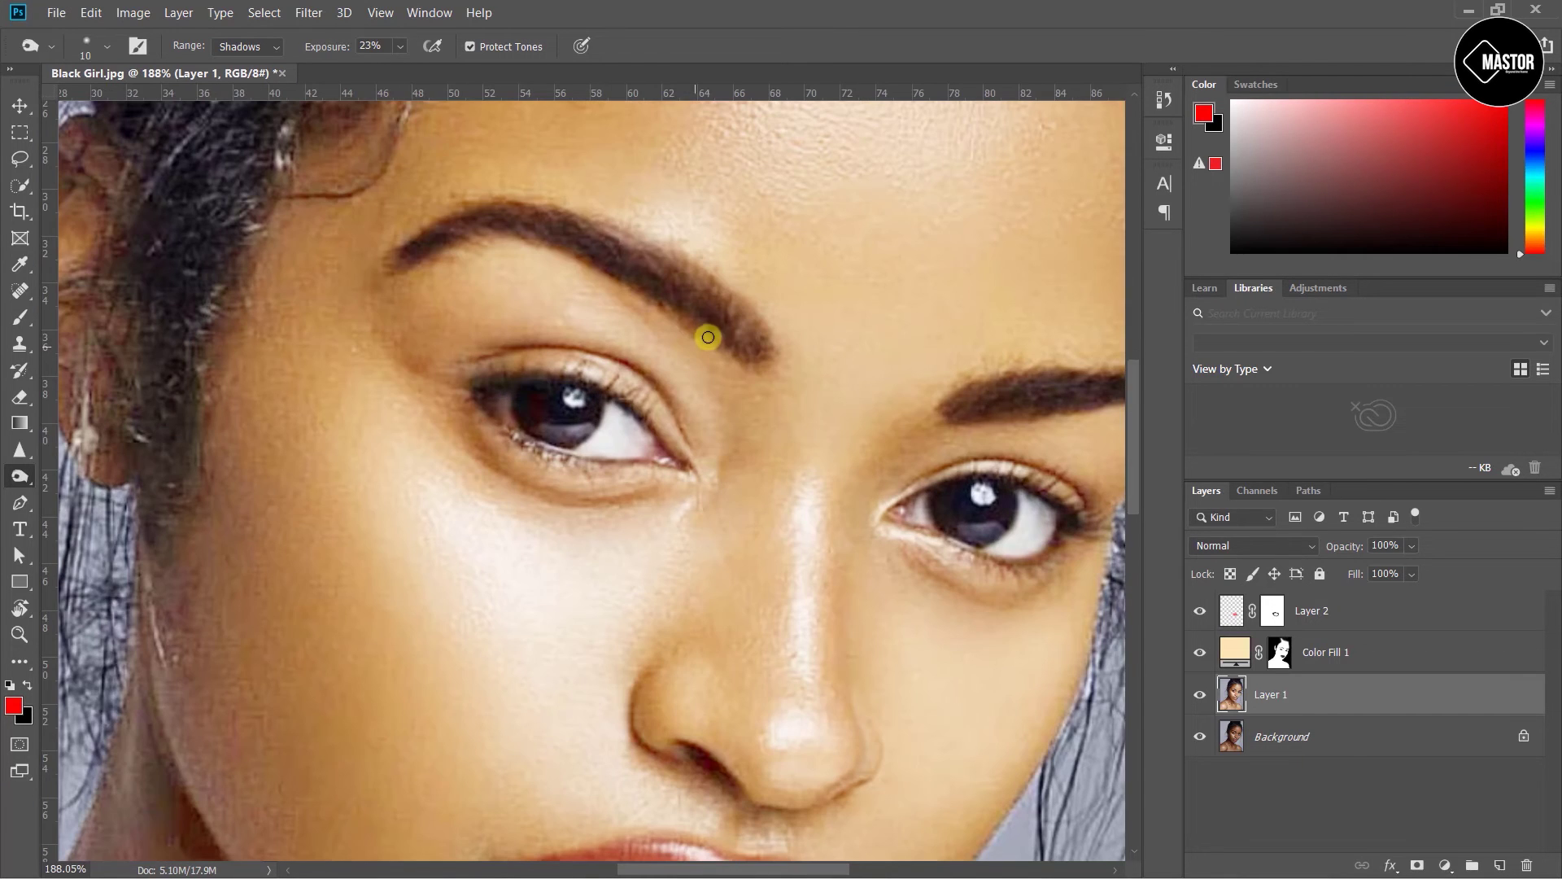
mouse_move(718, 333)
mouse_down()
mouse_move(674, 325)
mouse_move(739, 338)
mouse_move(558, 233)
mouse_move(432, 245)
mouse_move(746, 349)
mouse_up()
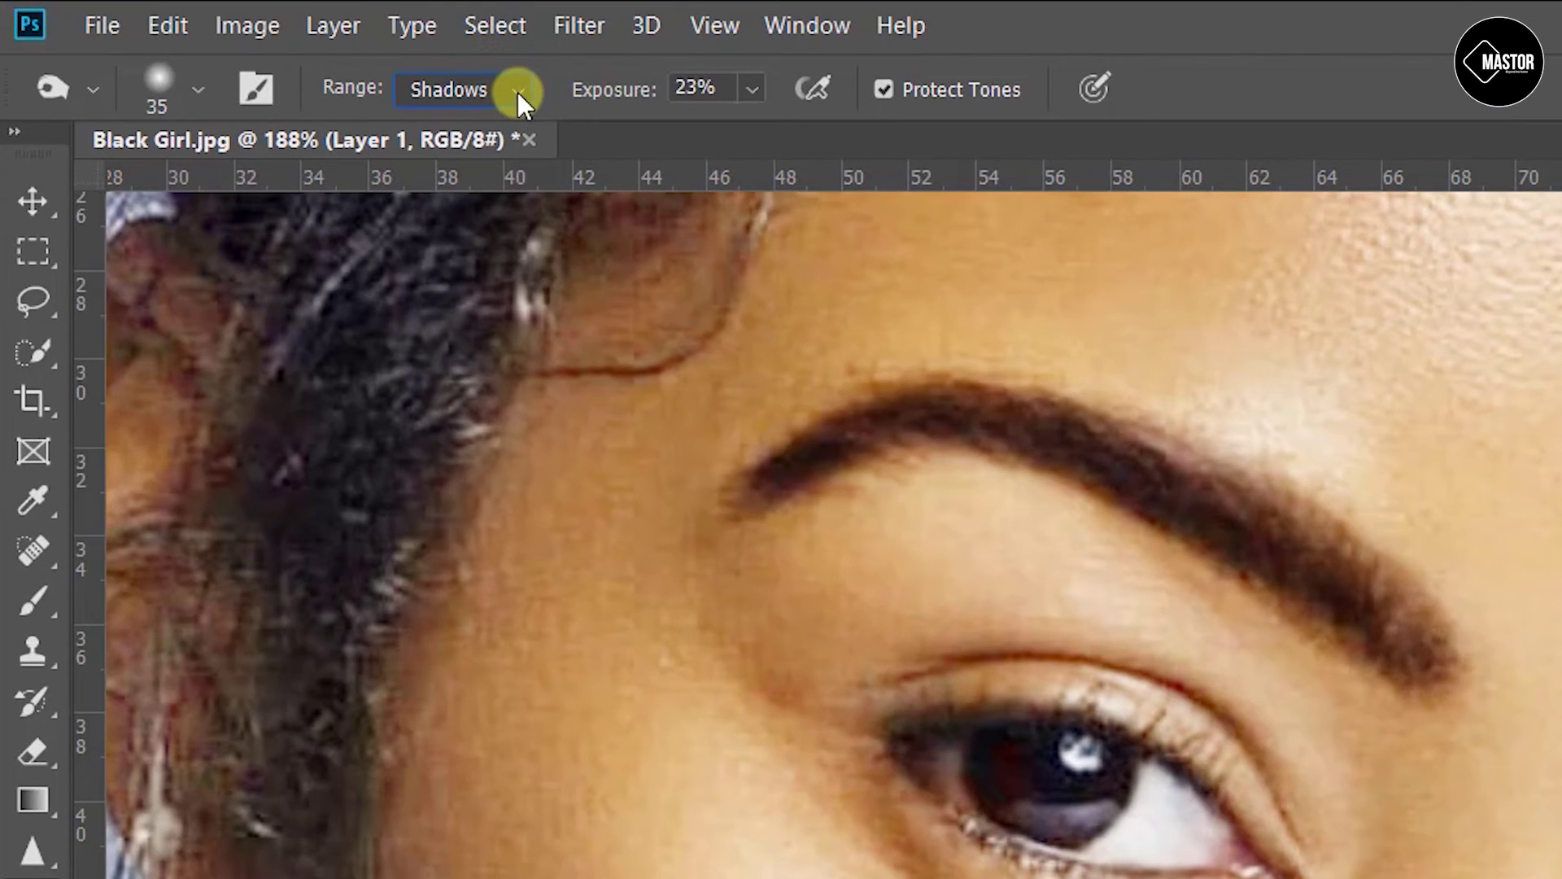
click(517, 91)
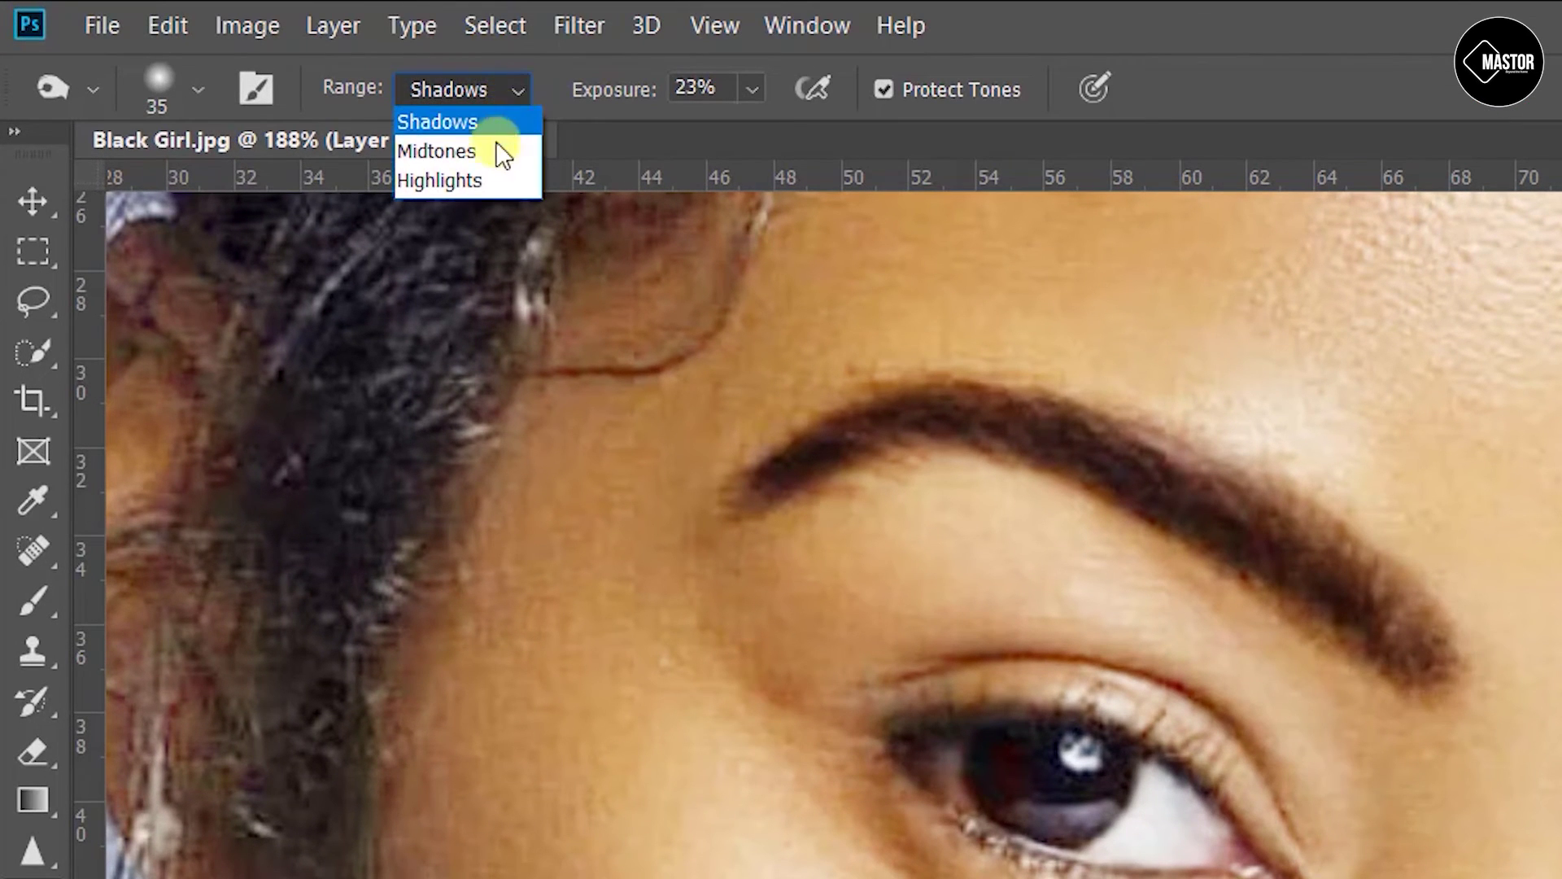
click(489, 120)
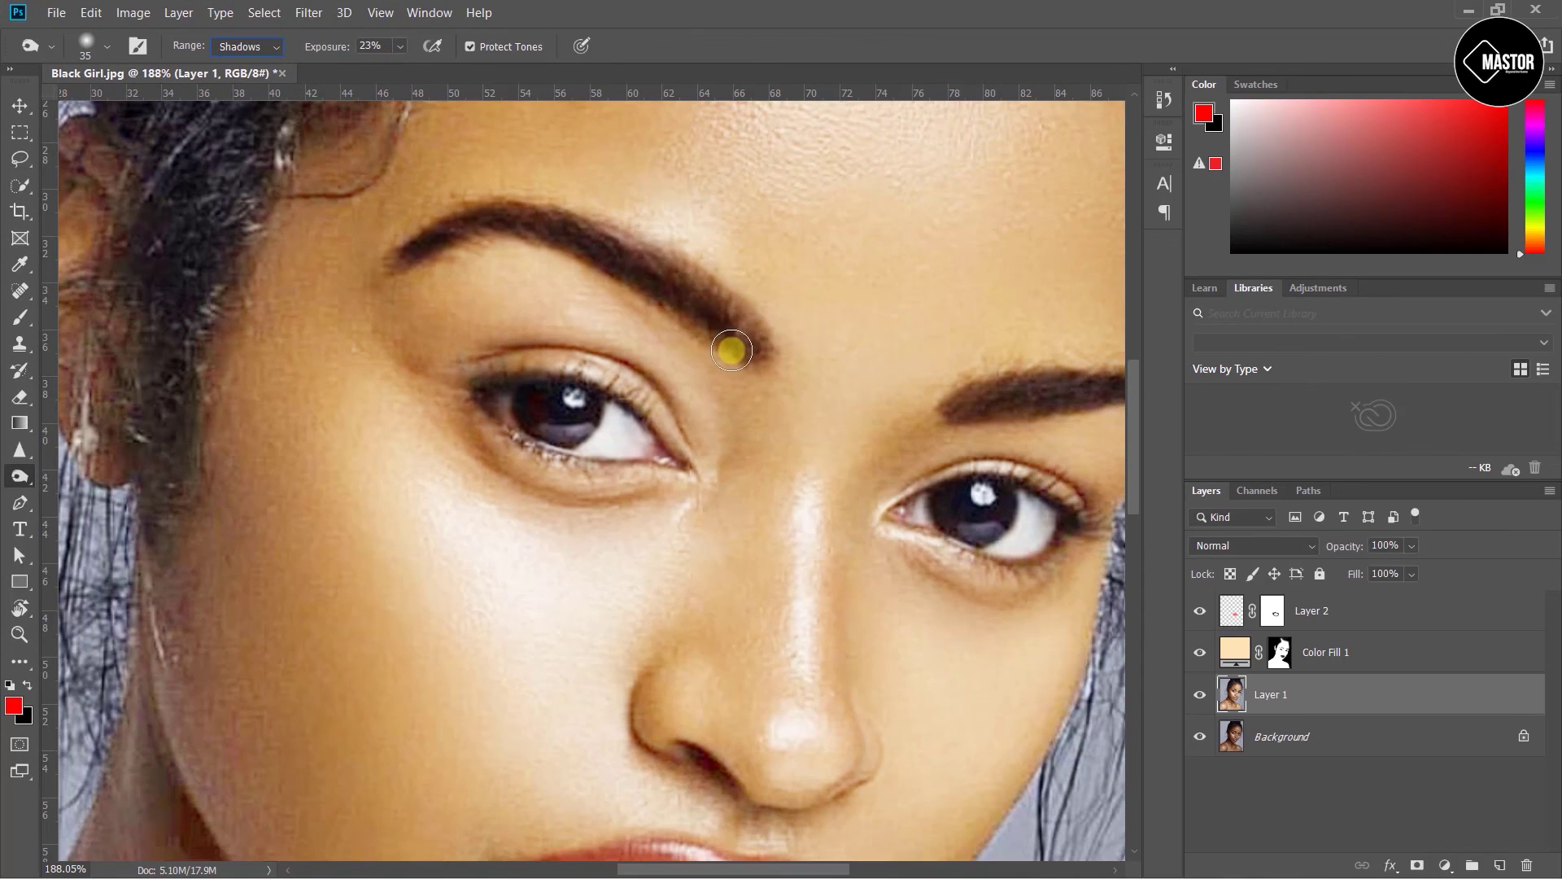
Burn the left eye's iris, upper lash line and lower lid with a smaller brush
drag(596, 417, 542, 409)
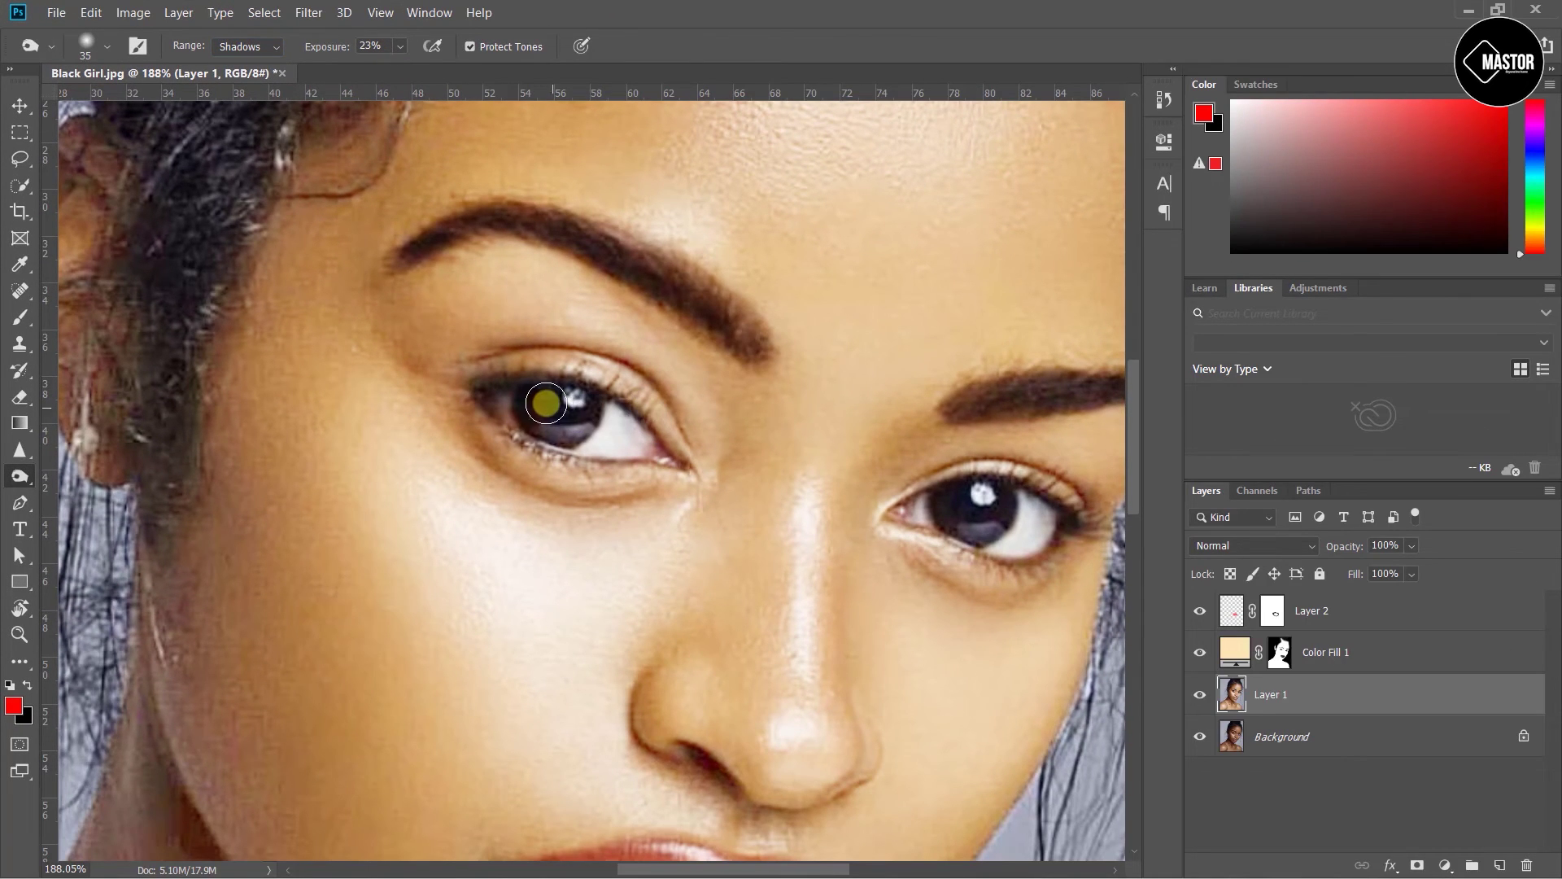
scroll(543, 409, up, 2)
key(bracketleft)
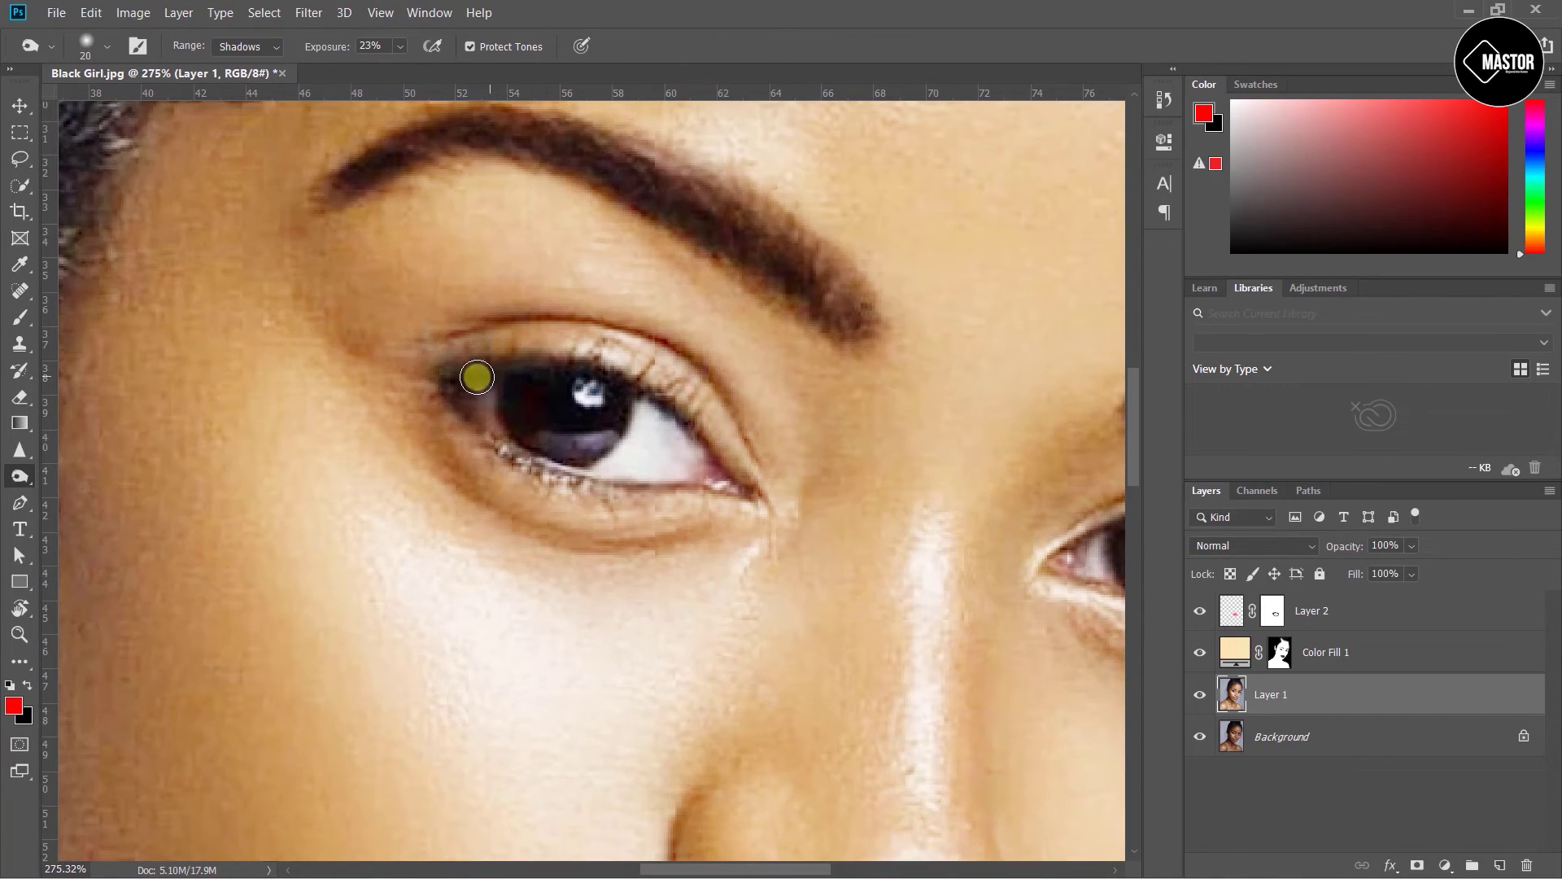
key(bracketleft)
drag(493, 368, 663, 486)
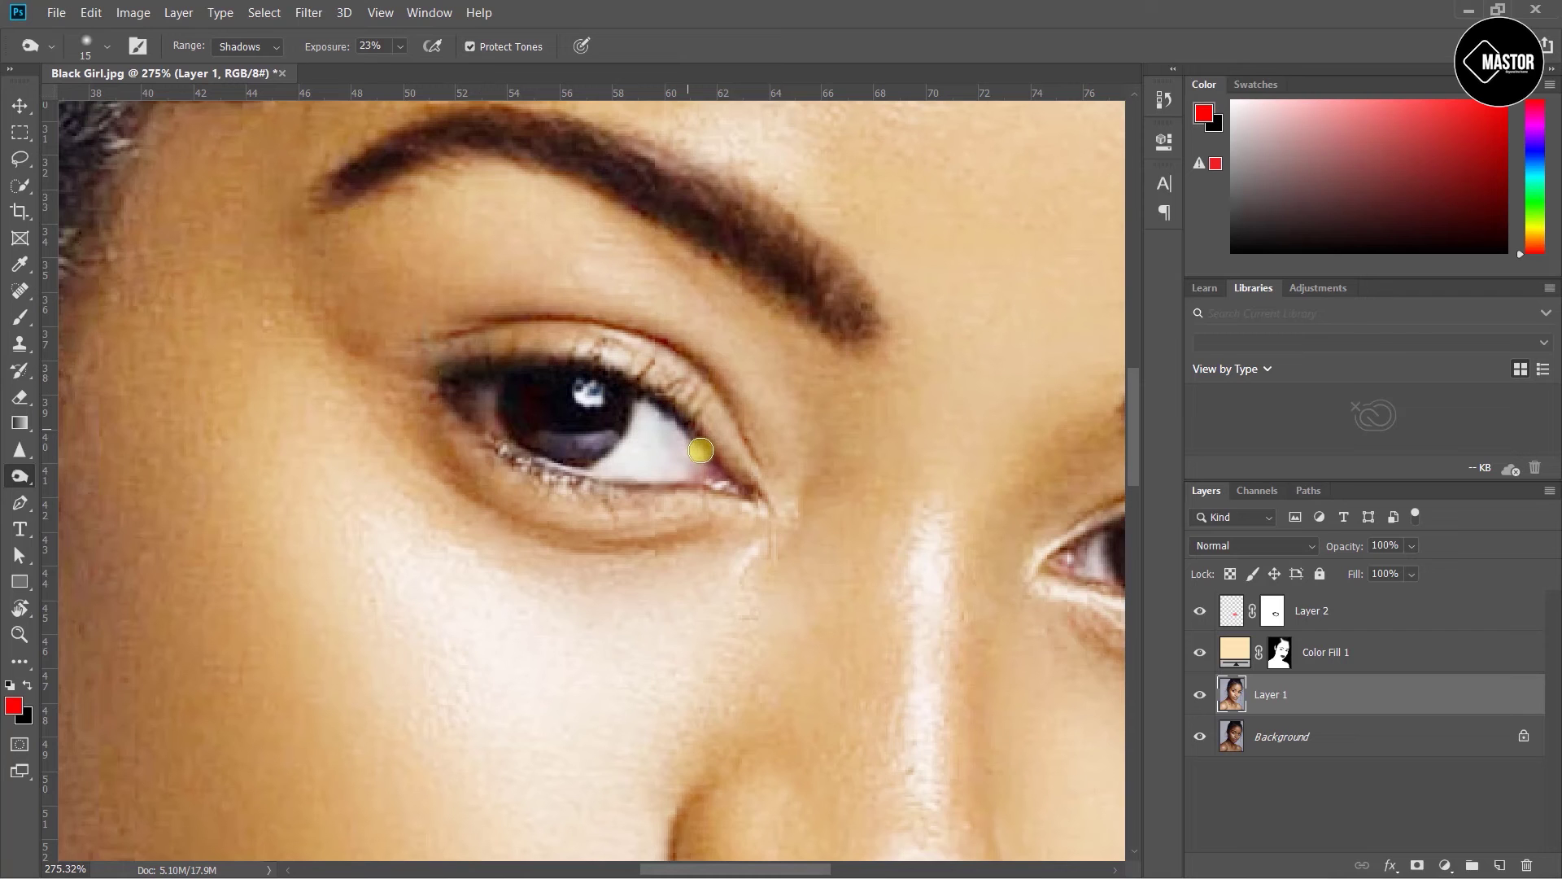
drag(663, 485, 453, 408)
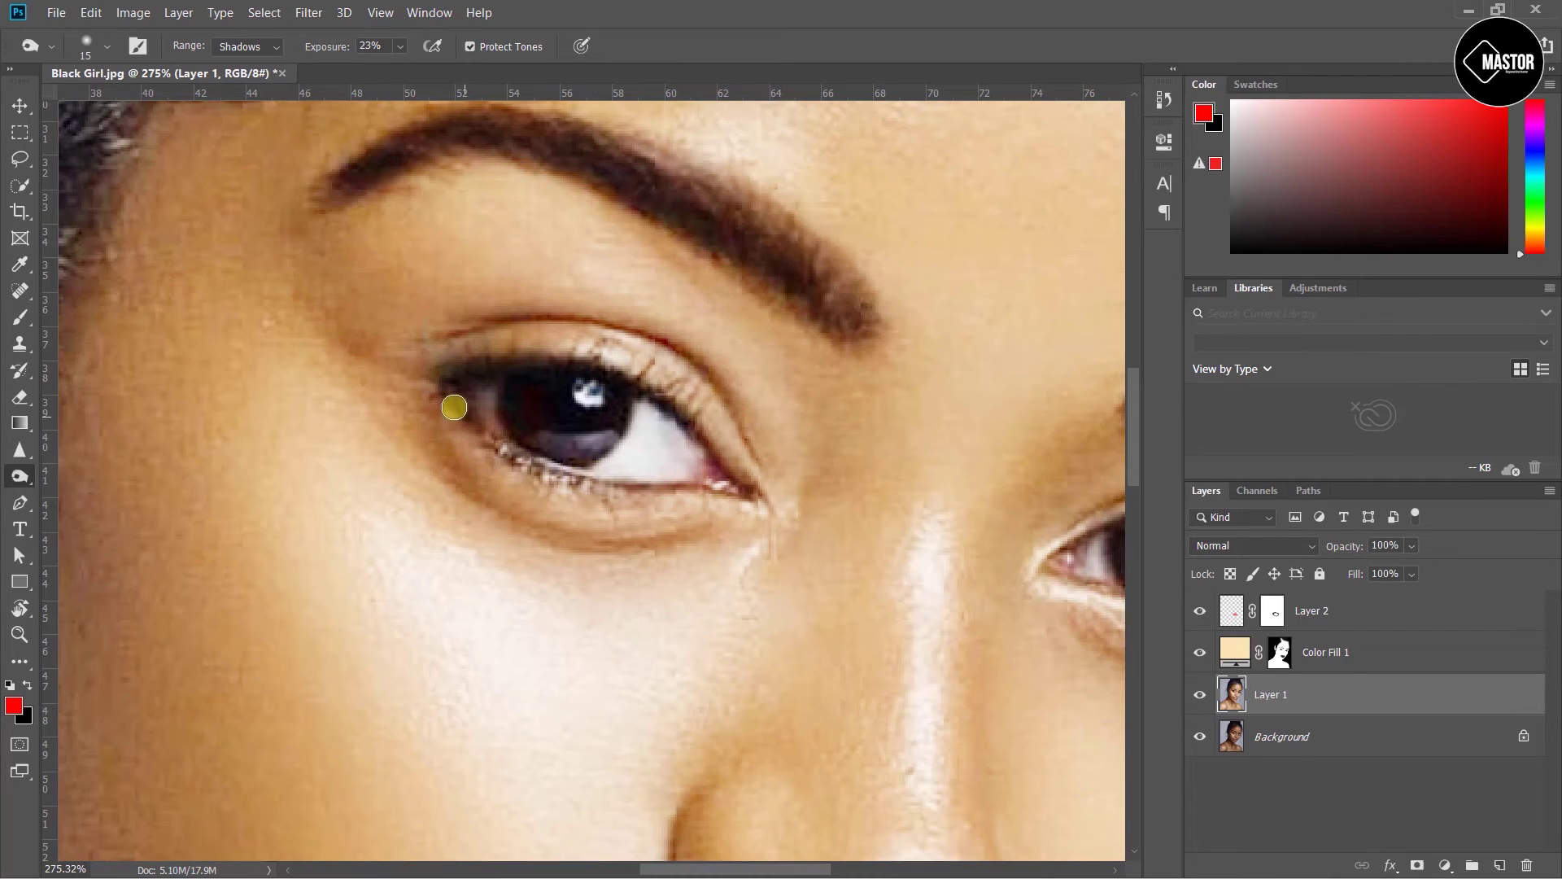
scroll(642, 393, down, 1)
key(bracketright)
key(bracketright)
key(bracketright)
Burn the other eye's lids and lash line and the outer half of the right eyebrow
key(ctrl+0)
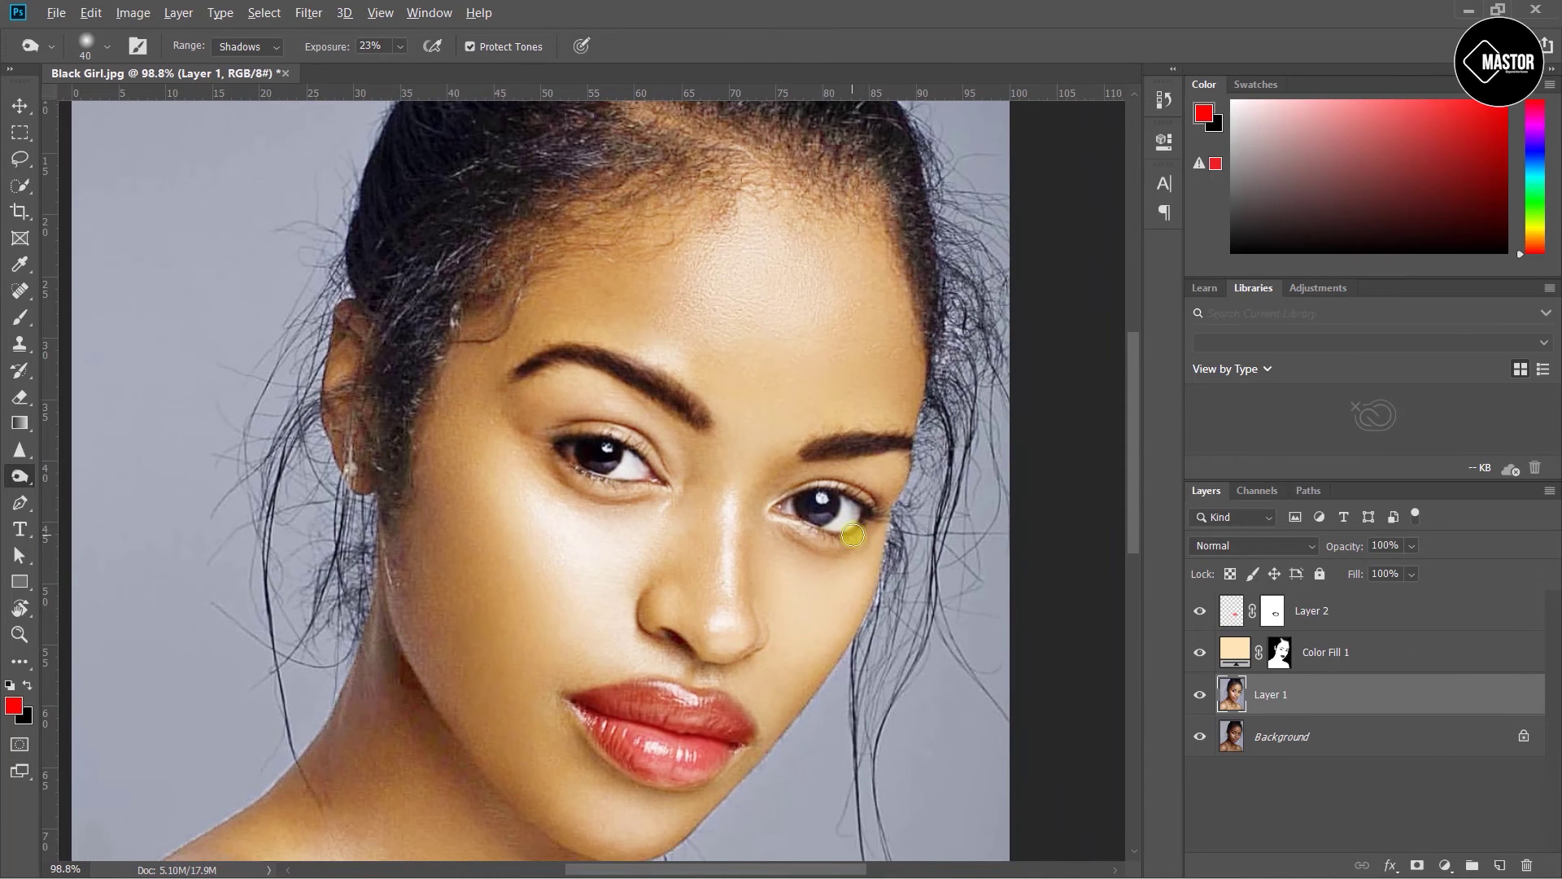
scroll(854, 523, up, 1)
scroll(832, 523, up, 3)
key(bracketleft)
key(bracketleft)
key(bracketleft)
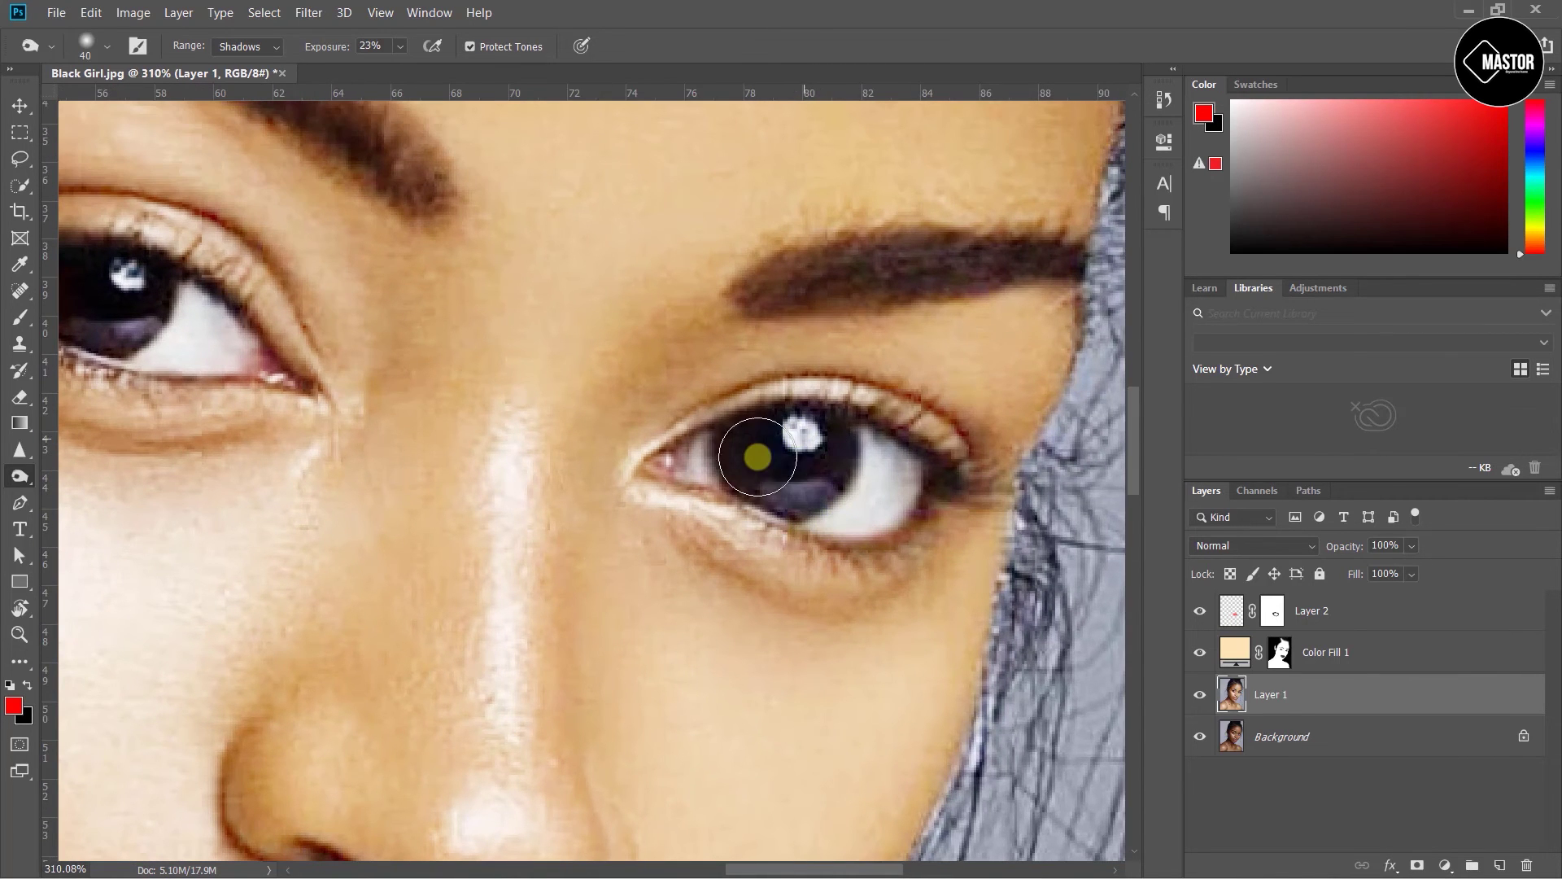
key(bracketleft)
key(bracketleft)
key(bracketleft)
key(bracketleft)
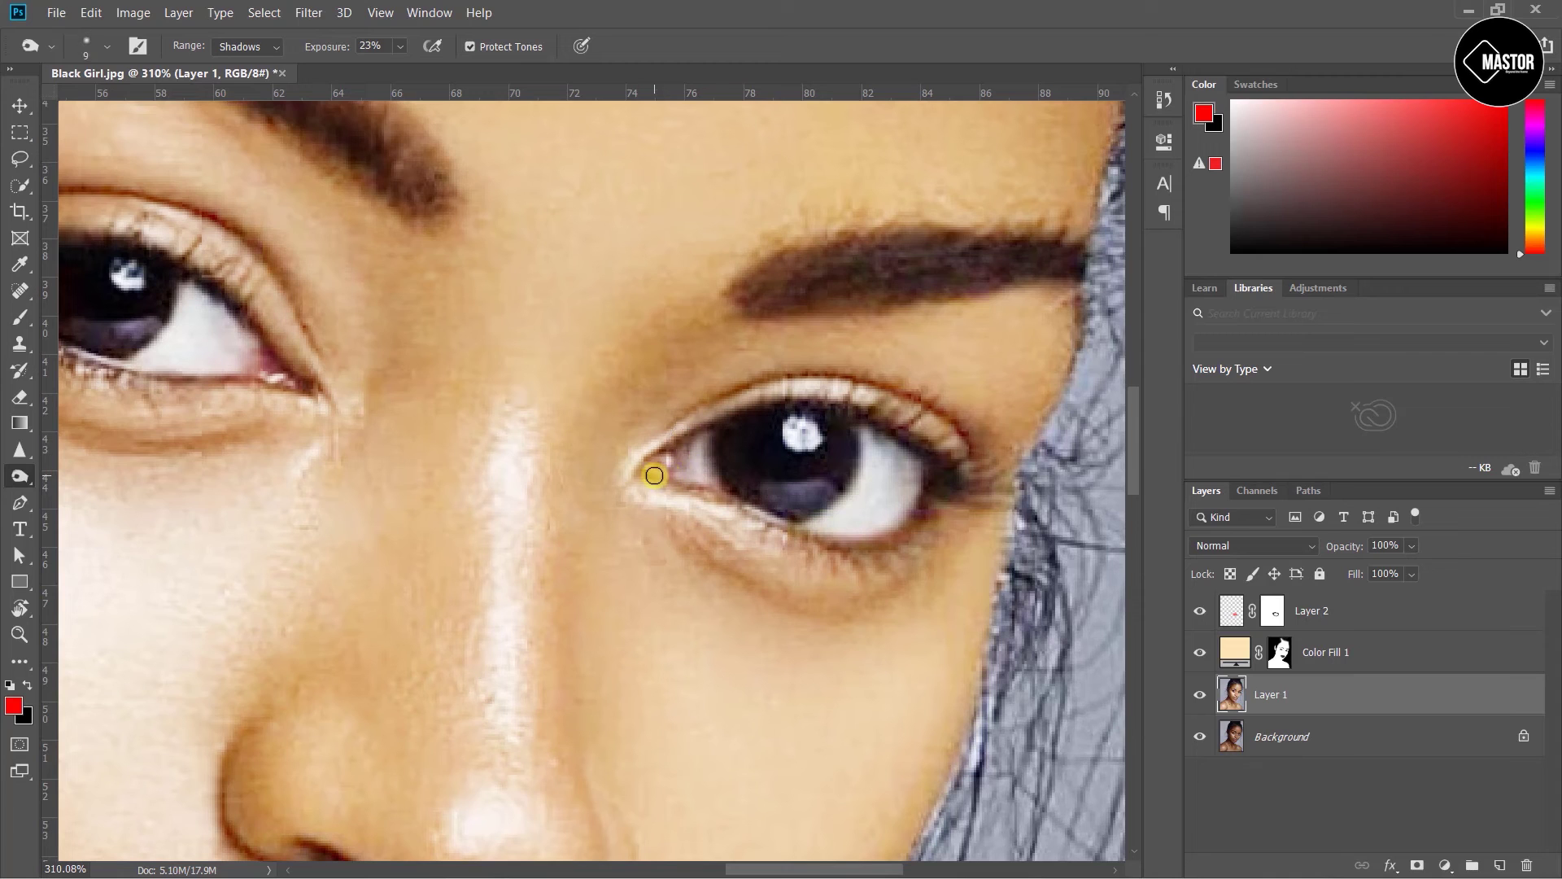
mouse_move(842, 548)
mouse_down()
mouse_move(912, 527)
mouse_move(944, 468)
mouse_move(823, 413)
mouse_move(717, 421)
mouse_up()
key(bracketright)
key(bracketright)
key(bracketright)
drag(939, 259, 1039, 258)
key(bracketleft)
scroll(716, 331, down, 5)
scroll(697, 337, down, 3)
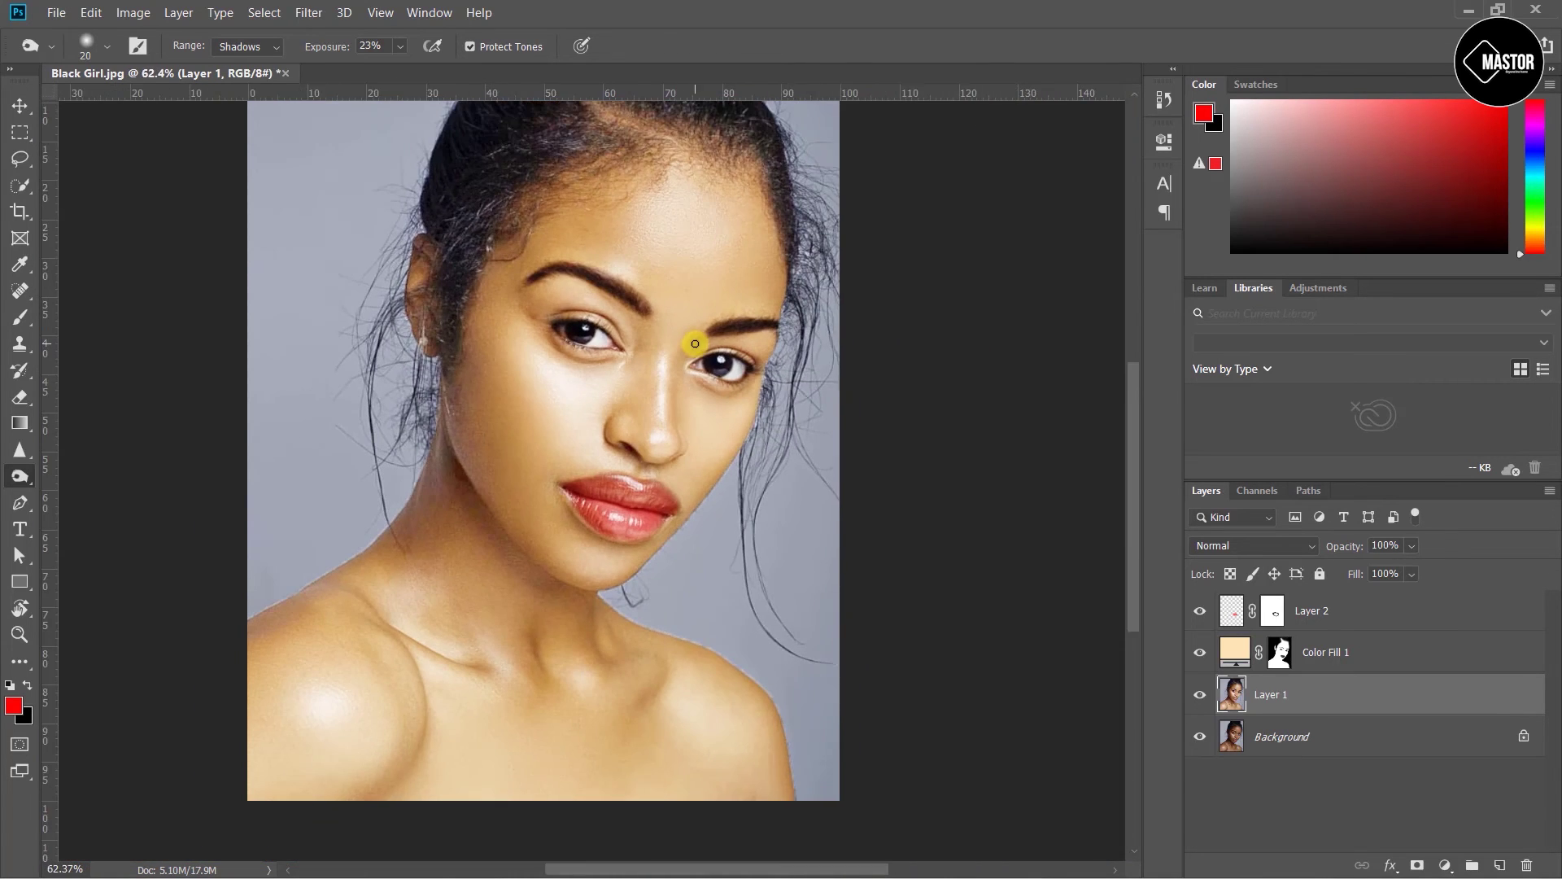
scroll(697, 335, down, 1)
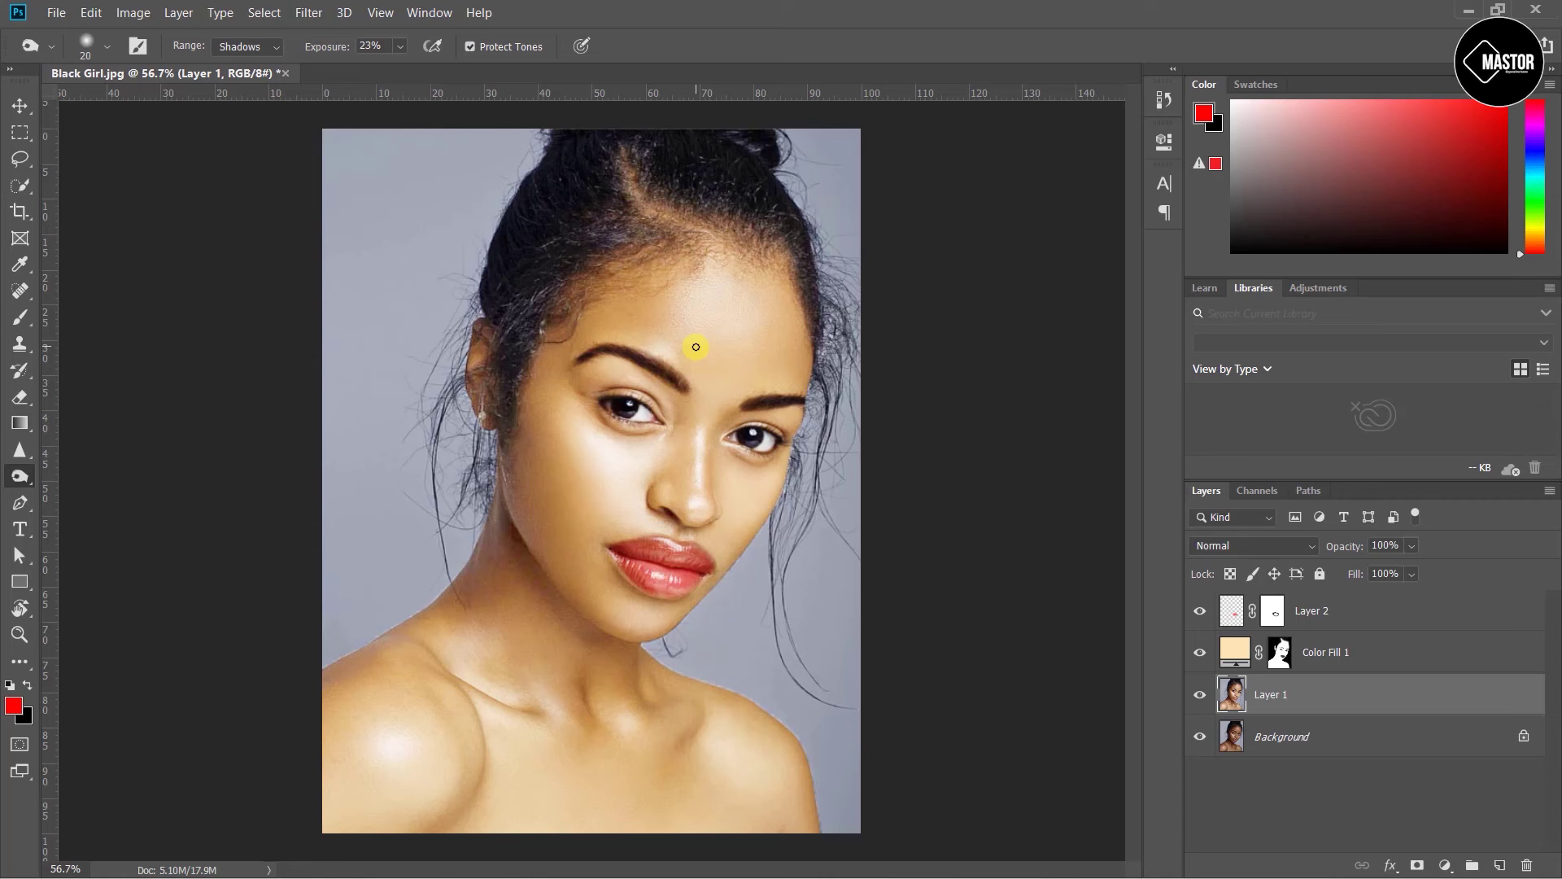
alt+click(1201, 738)
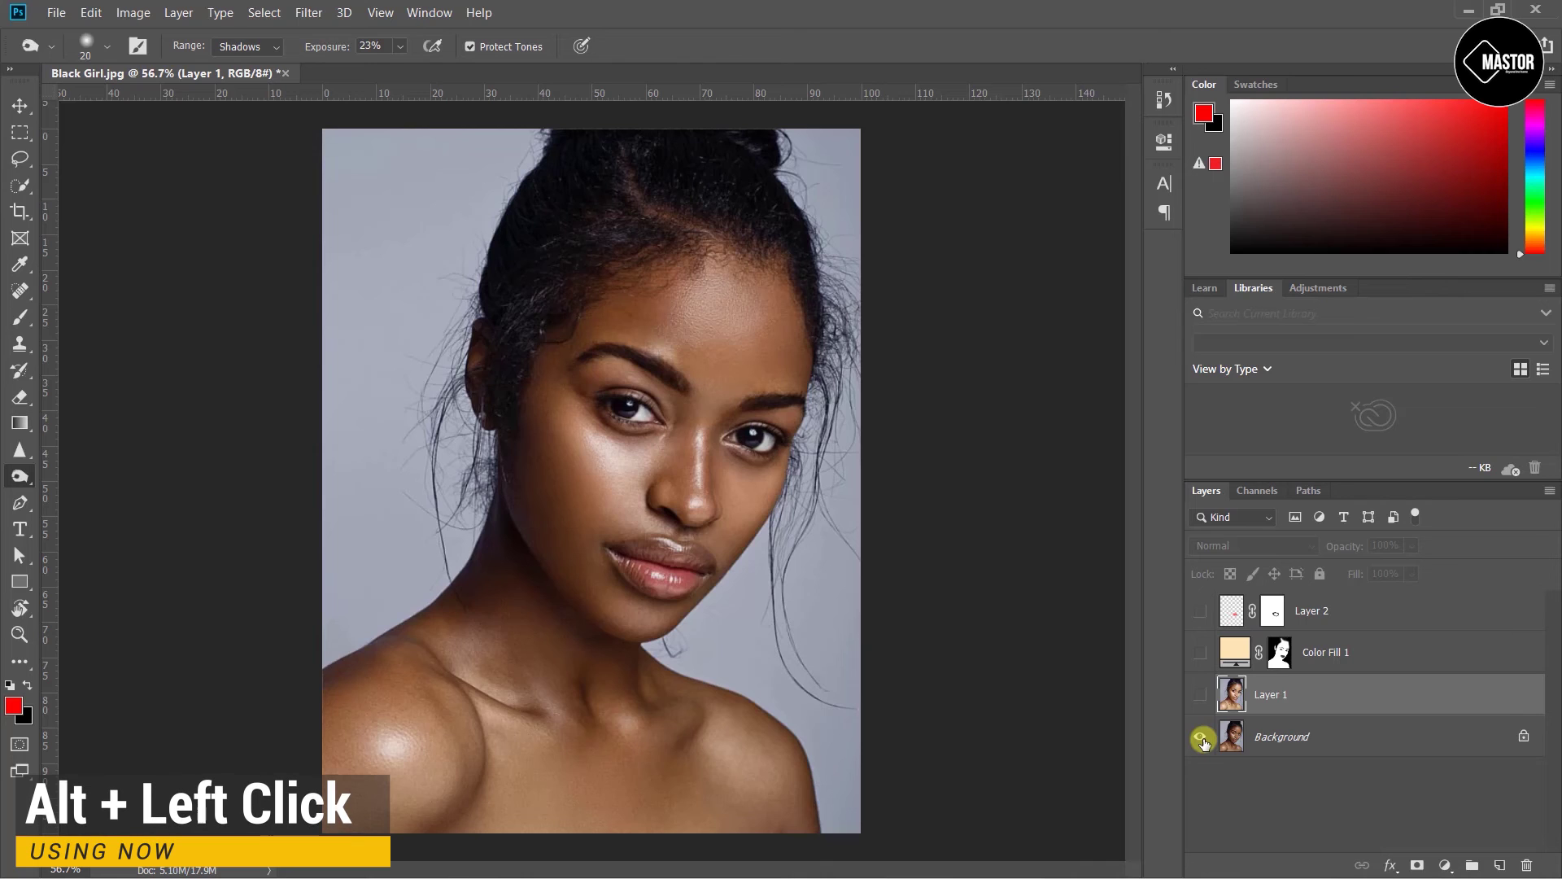
alt+click(1200, 737)
alt+click(1201, 737)
alt+click(1201, 737)
alt+click(1200, 737)
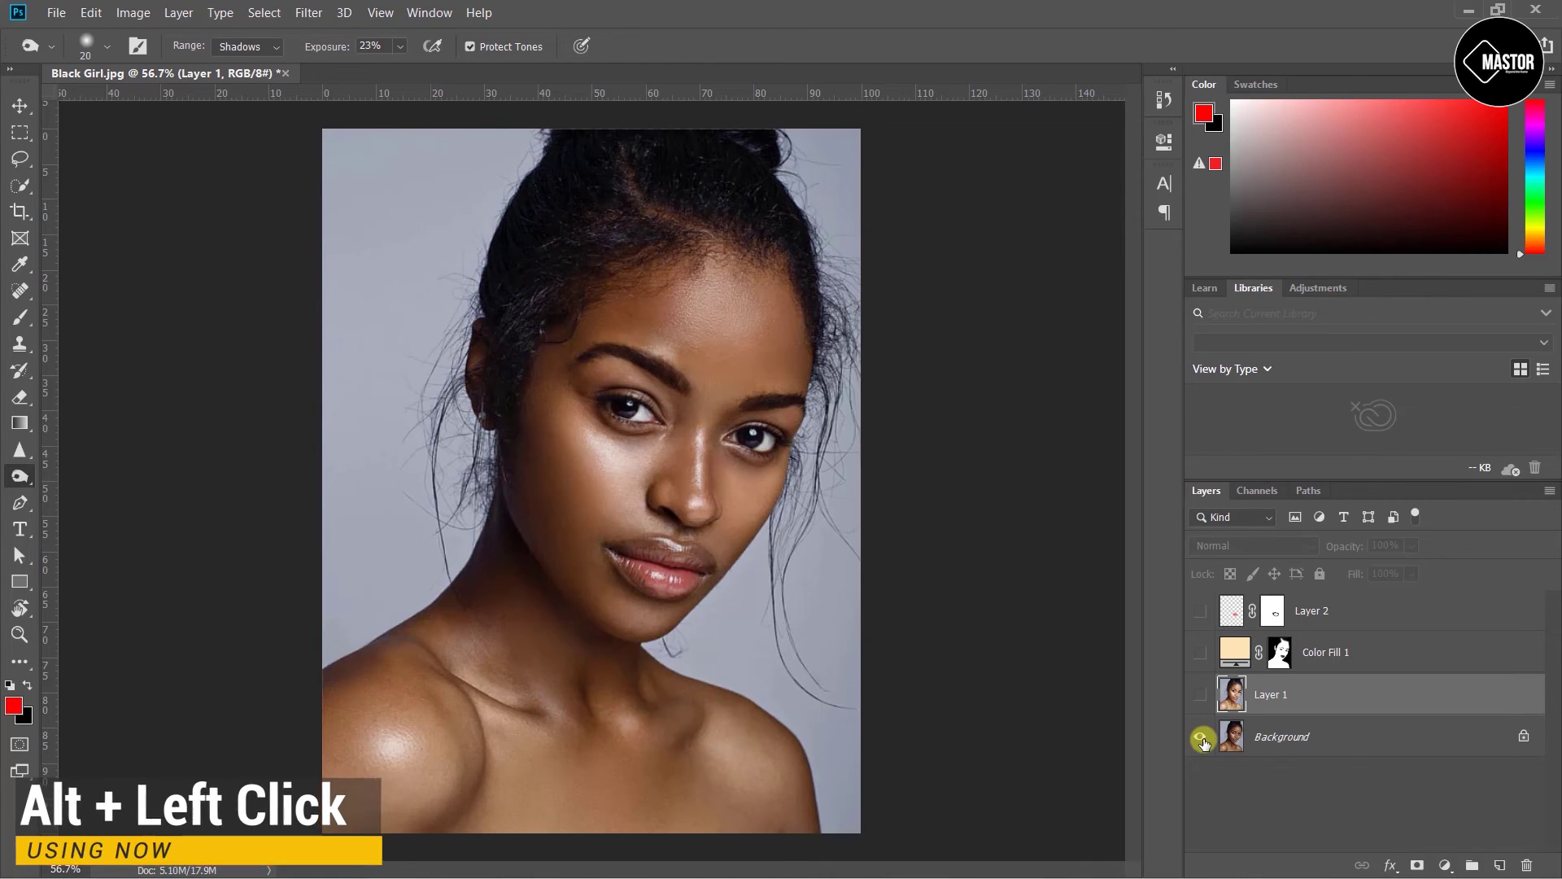
alt+click(1201, 737)
alt+click(1200, 737)
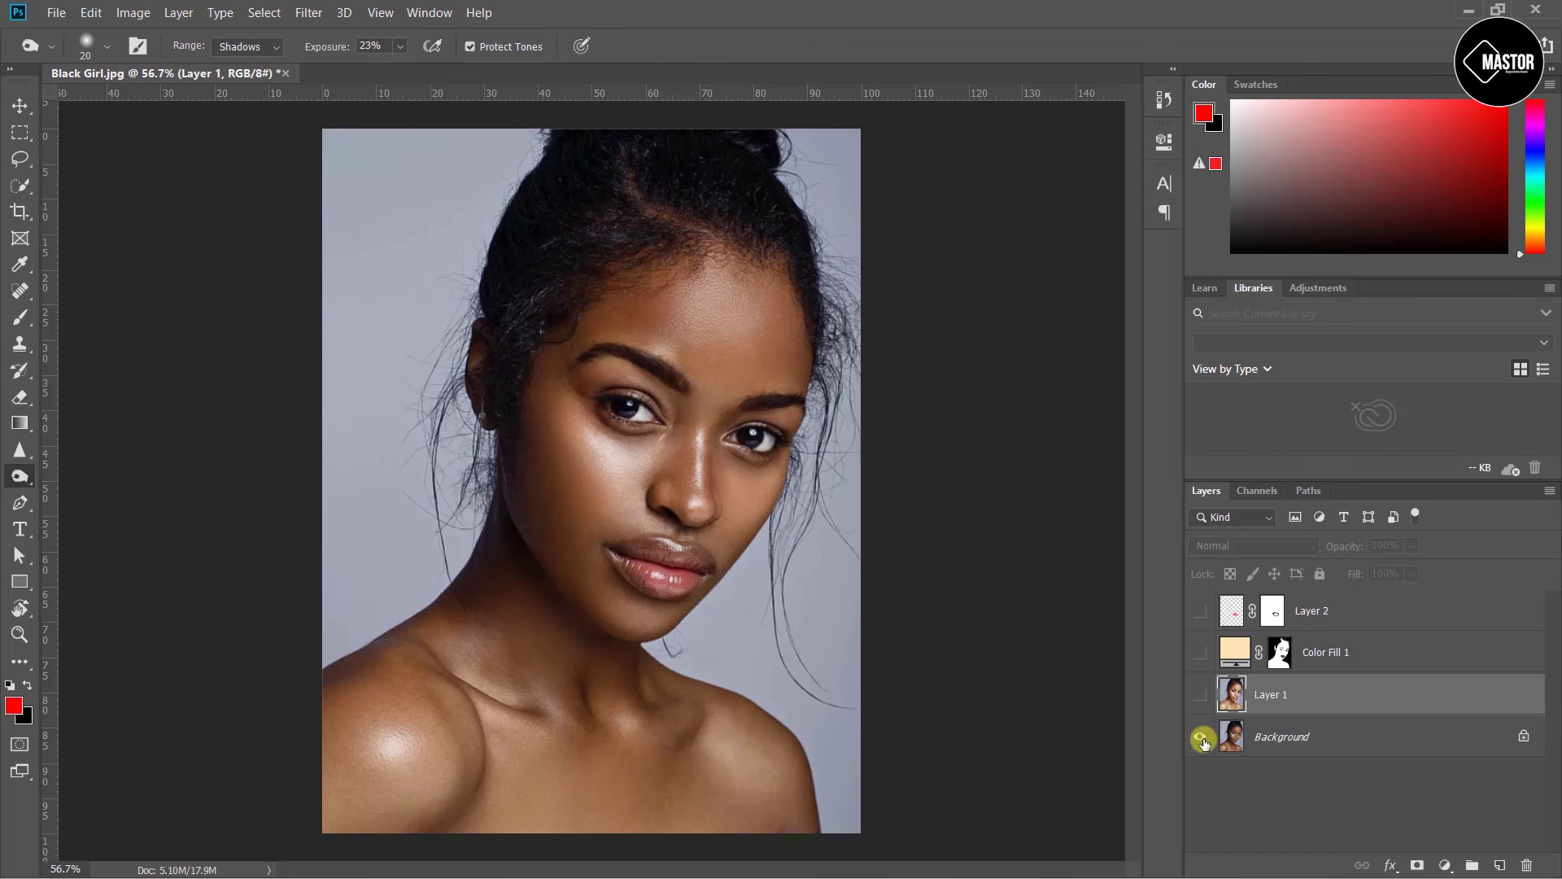
alt+click(1201, 737)
alt+click(1201, 737)
alt+click(1200, 737)
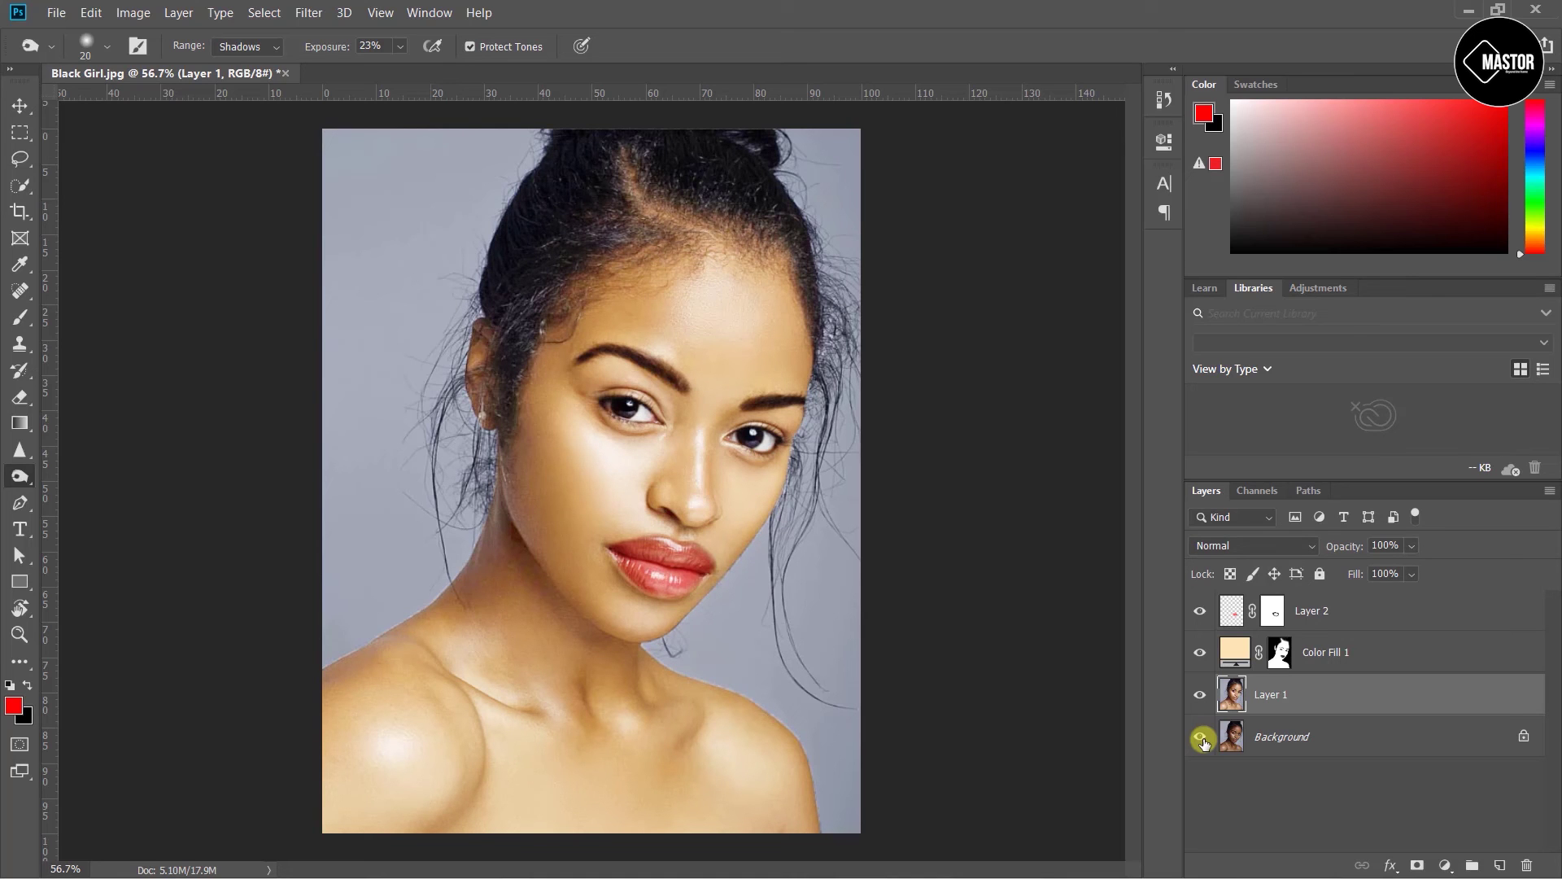
click(1202, 781)
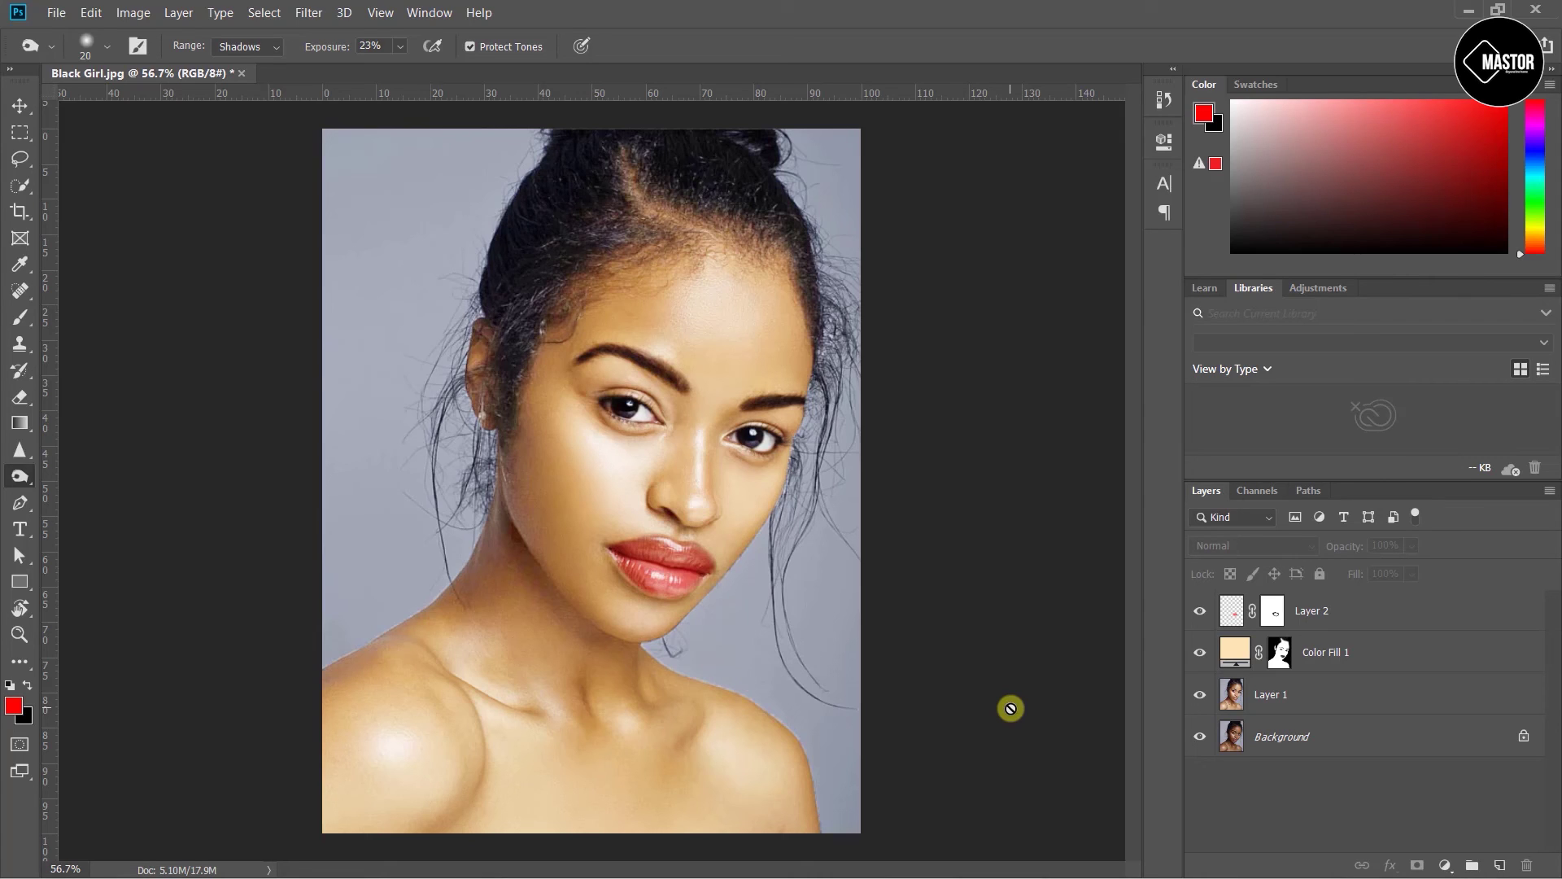
Reopen Color Fill 1's Color Picker and try new peach tones in place of ffe5b4
click(1345, 655)
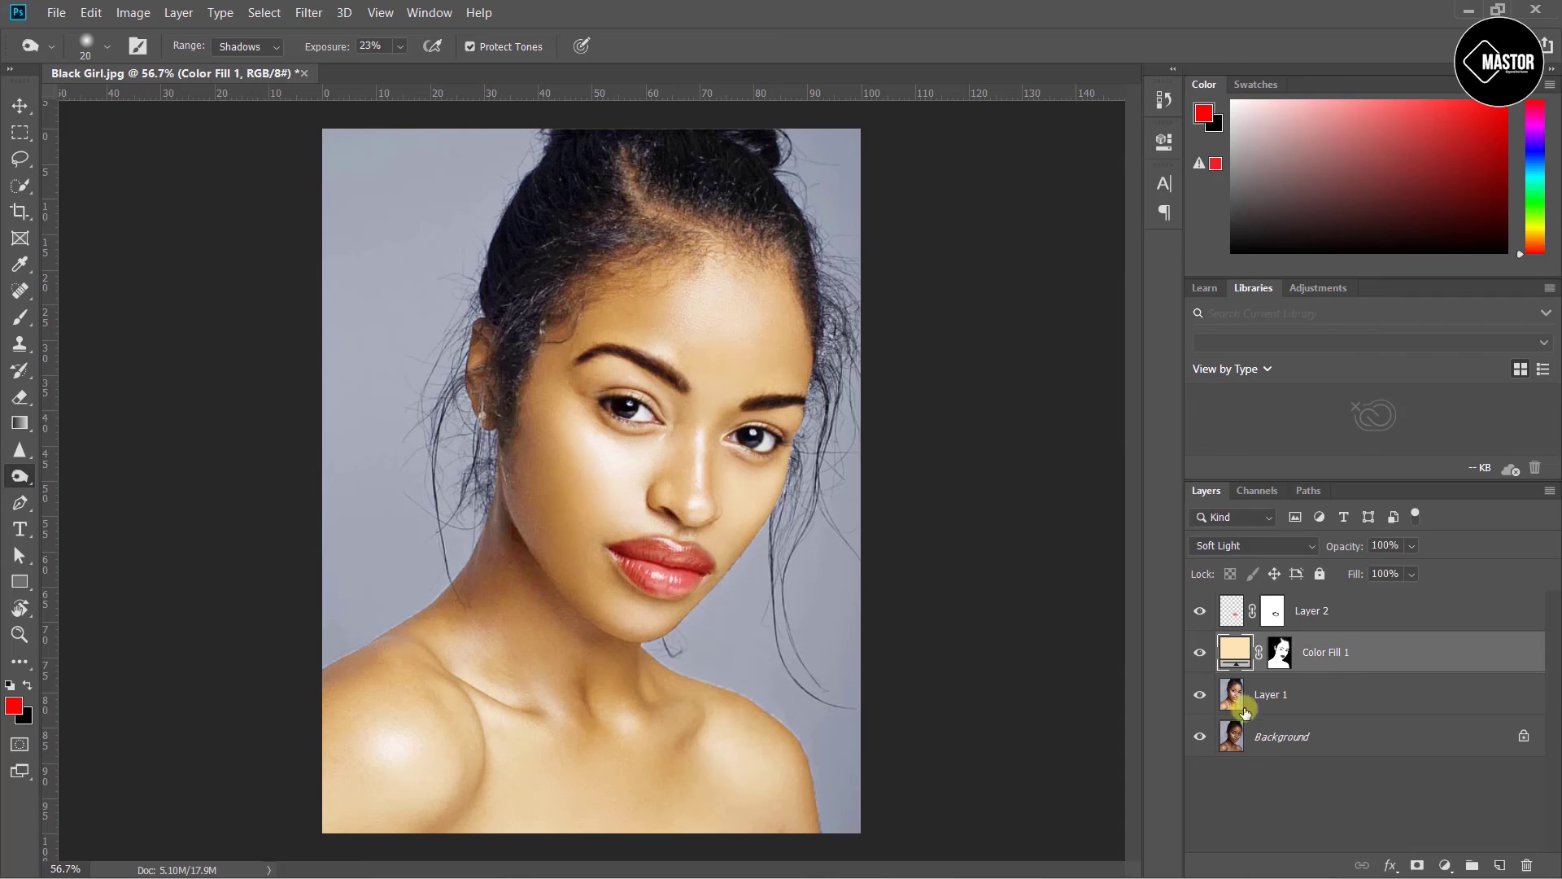
double_click(1236, 657)
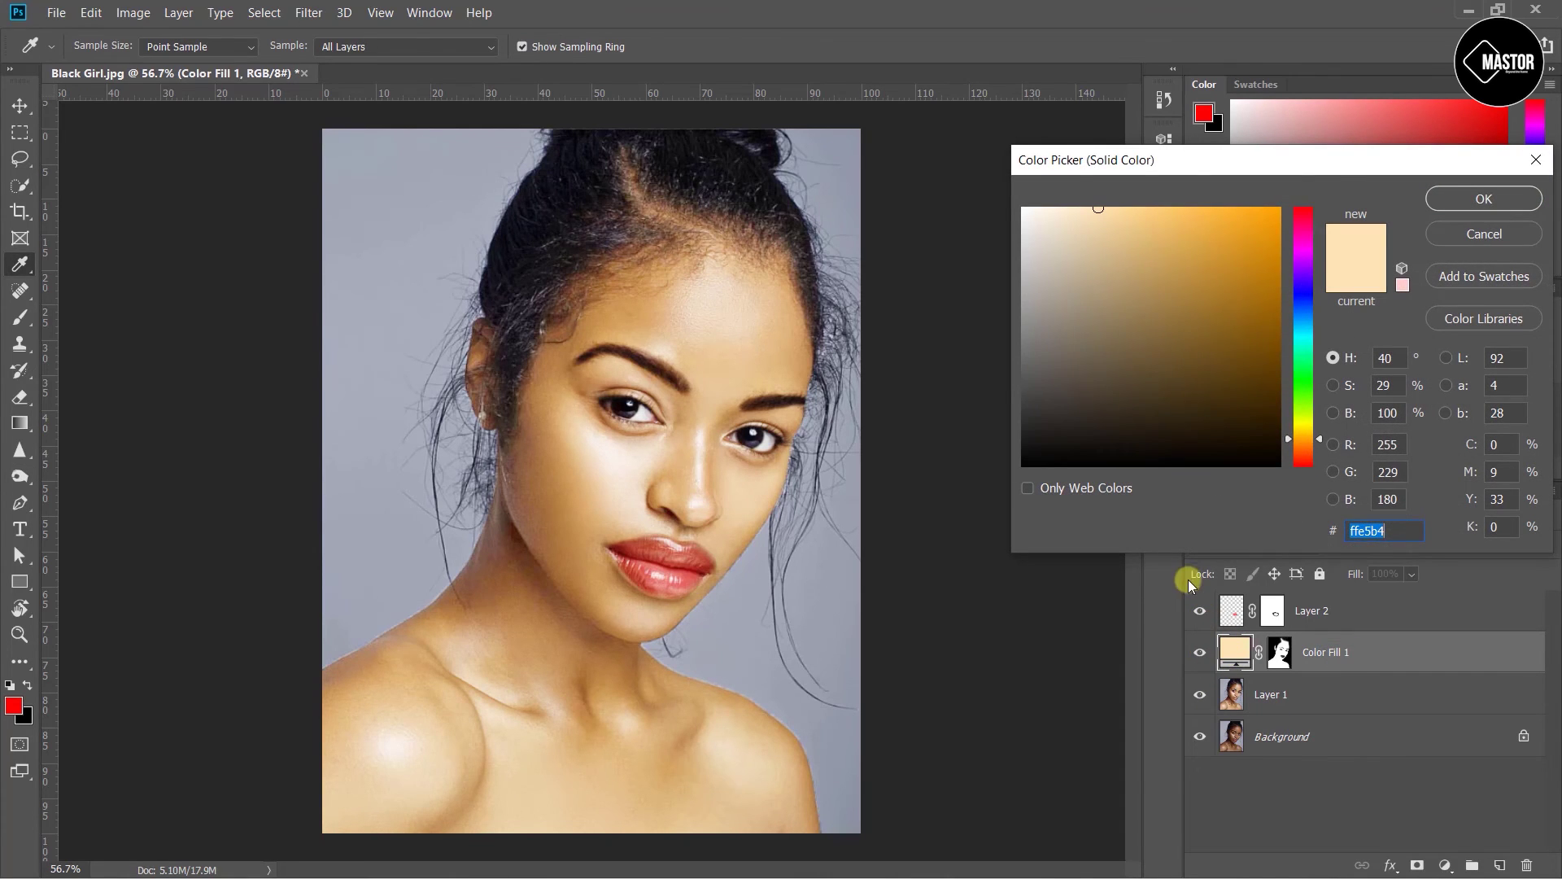
click(1107, 210)
mouse_move(1107, 210)
mouse_down()
mouse_move(1095, 272)
mouse_move(1161, 234)
mouse_move(1284, 316)
mouse_move(1095, 293)
mouse_move(1022, 216)
mouse_move(1004, 283)
mouse_move(1134, 265)
mouse_move(1030, 374)
mouse_move(1080, 247)
mouse_up()
mouse_move(1081, 247)
mouse_down()
mouse_move(1106, 220)
mouse_move(1052, 252)
mouse_up()
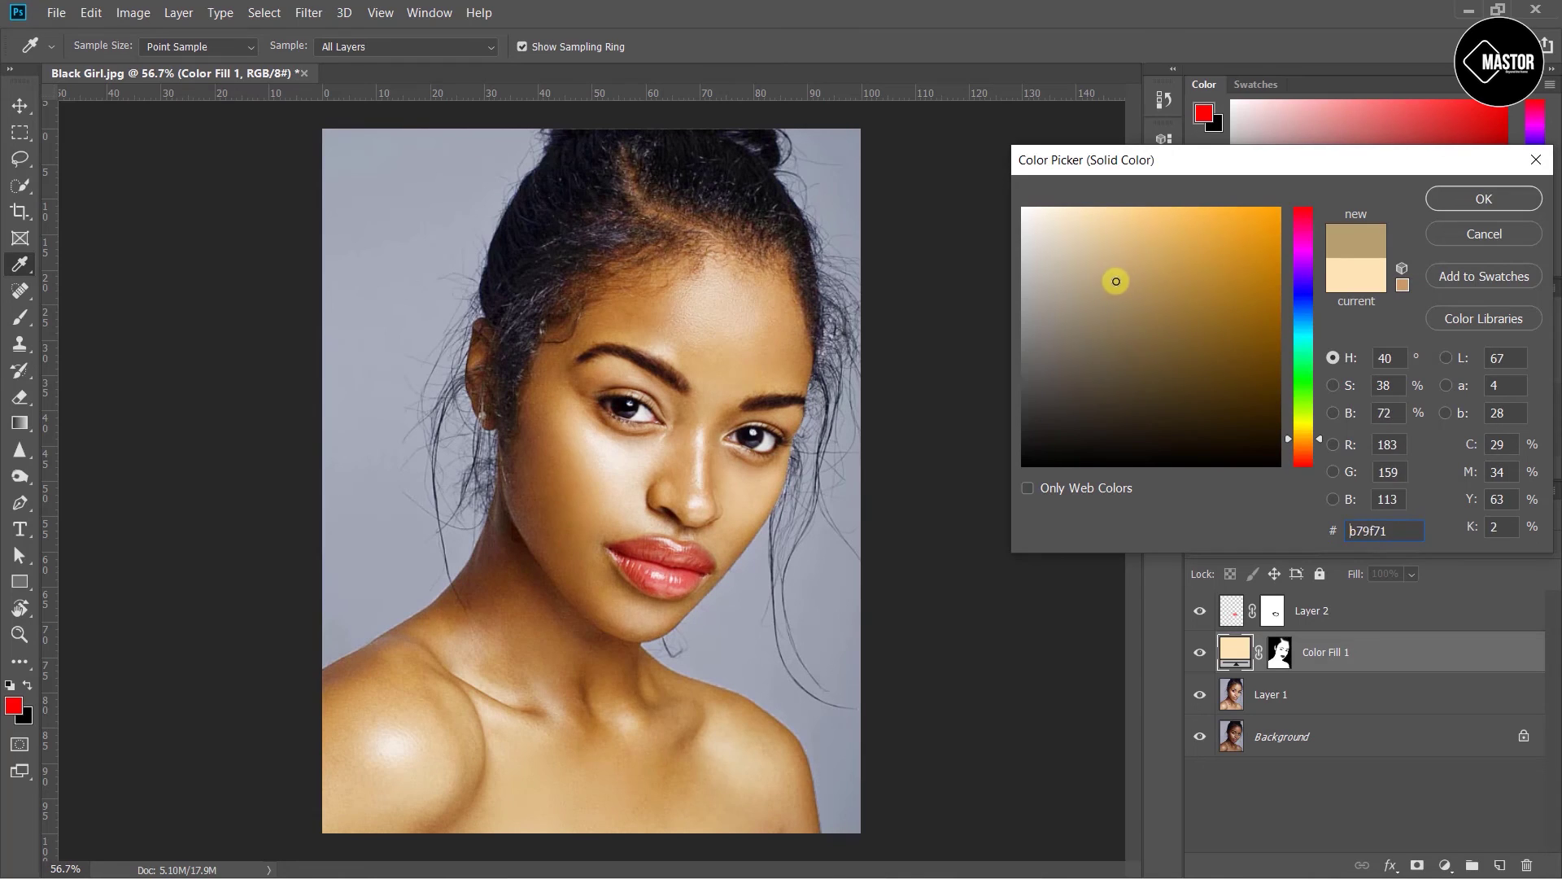